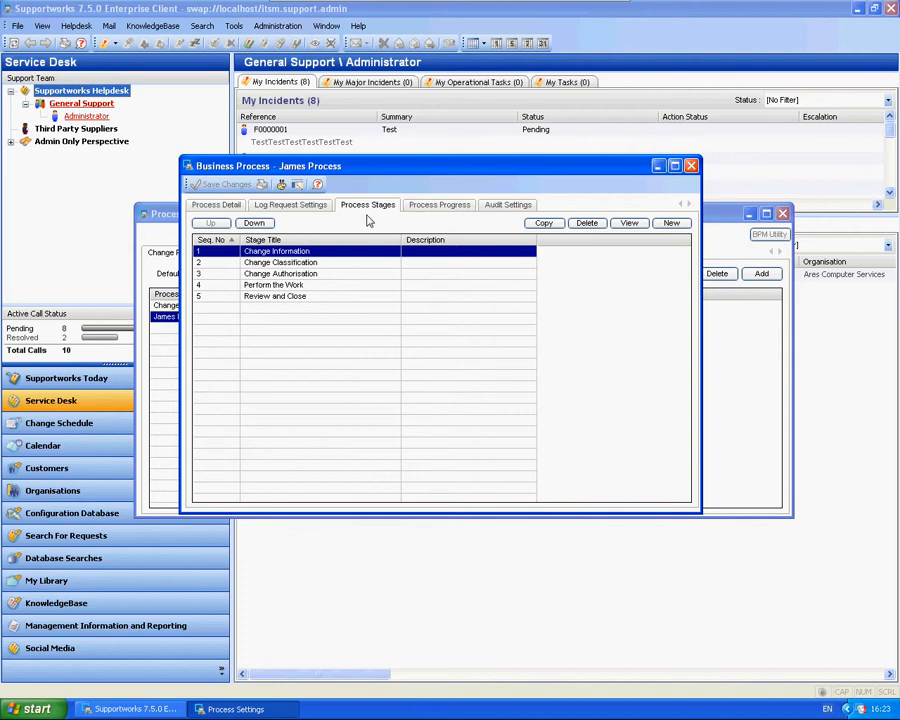
- Look through the five stages of the business process, from Change Information to Review and Close
left_click(288, 264)
left_click(283, 275)
left_click(274, 286)
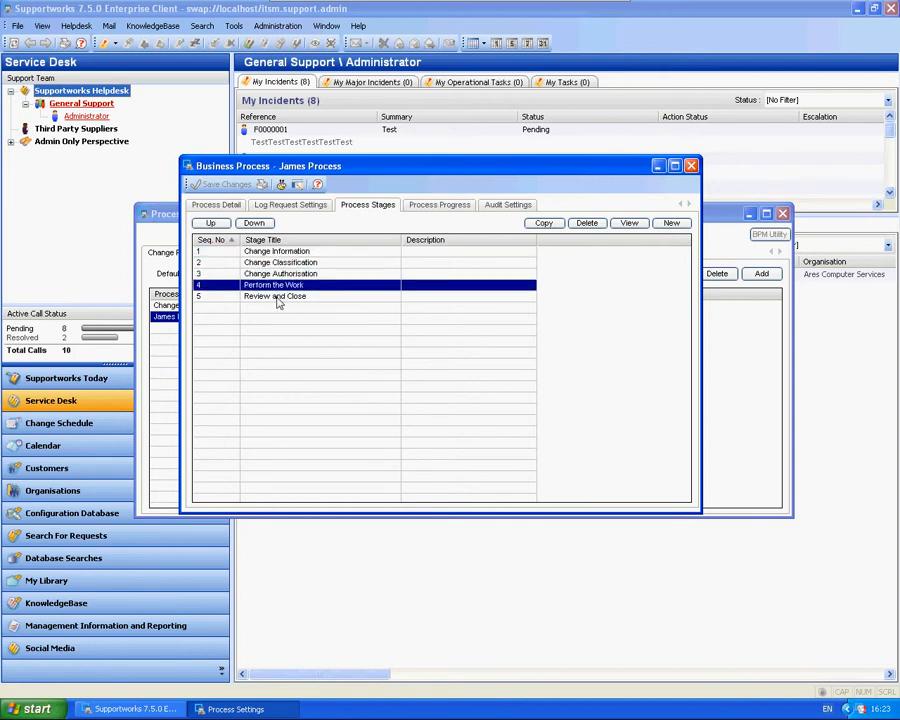
left_click(277, 297)
left_click(276, 287)
left_click(274, 276)
left_click(272, 264)
left_click(272, 254)
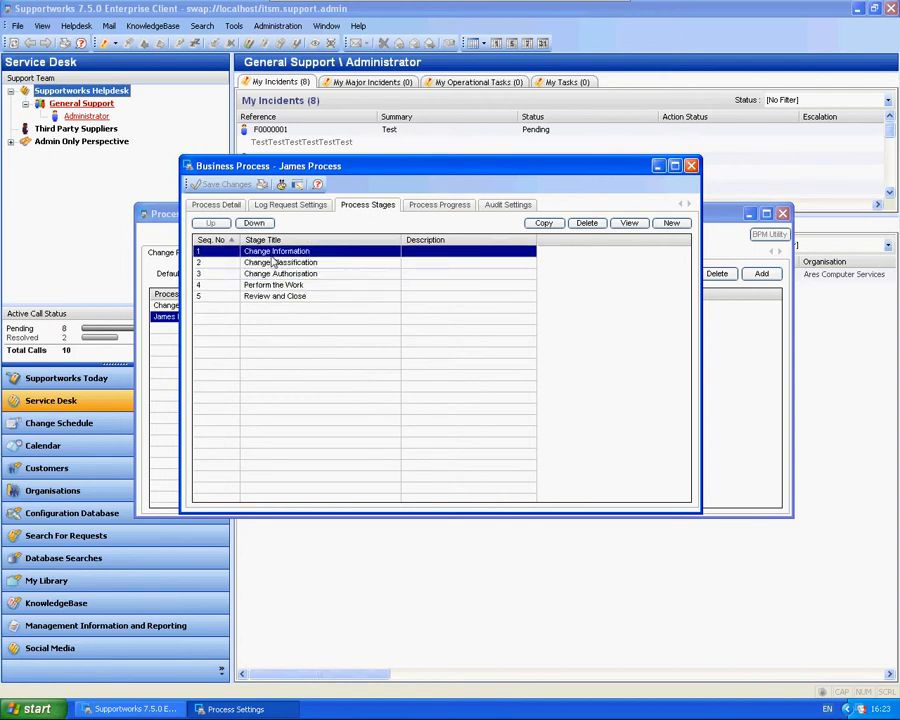
- Open the Change Information stage, enlarge its window and look at its status values and details
left_click_drag(364, 160, 413, 207)
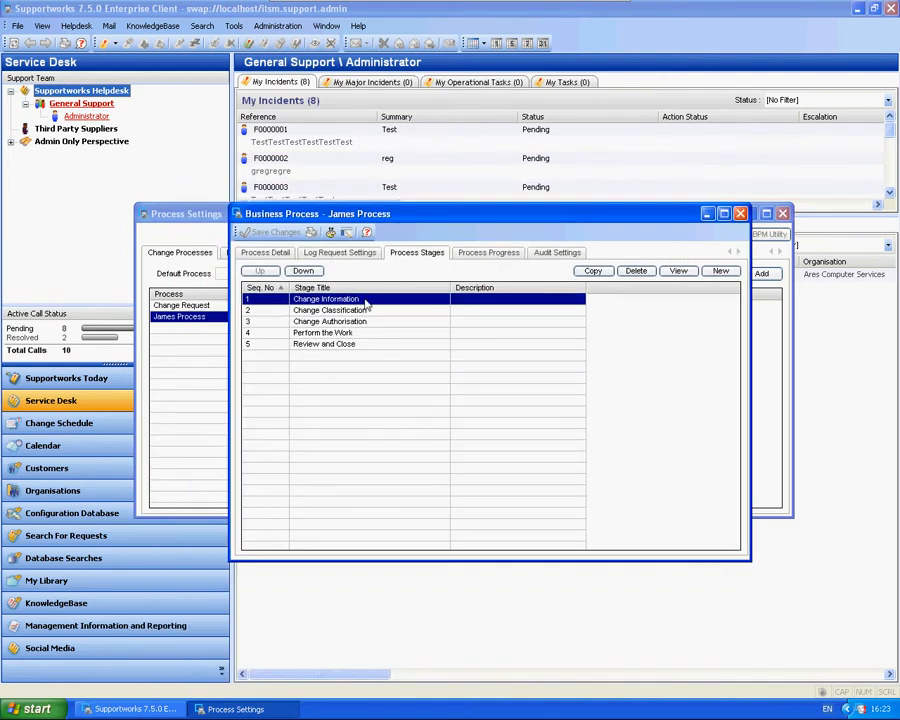
double_click(364, 299)
left_click_drag(416, 342, 342, 165)
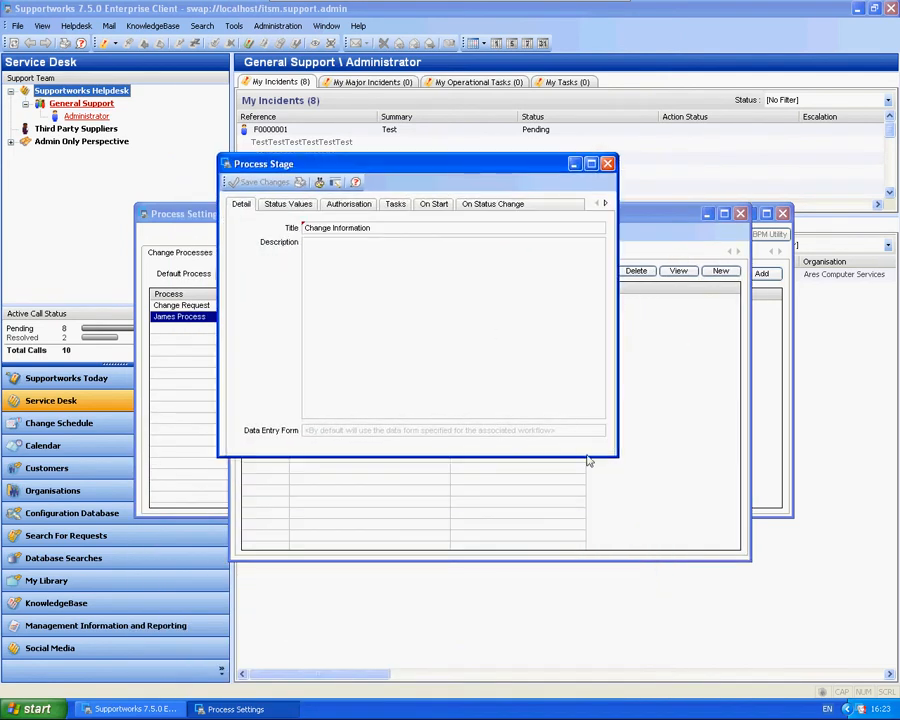
left_click_drag(617, 460, 708, 487)
left_click(297, 205)
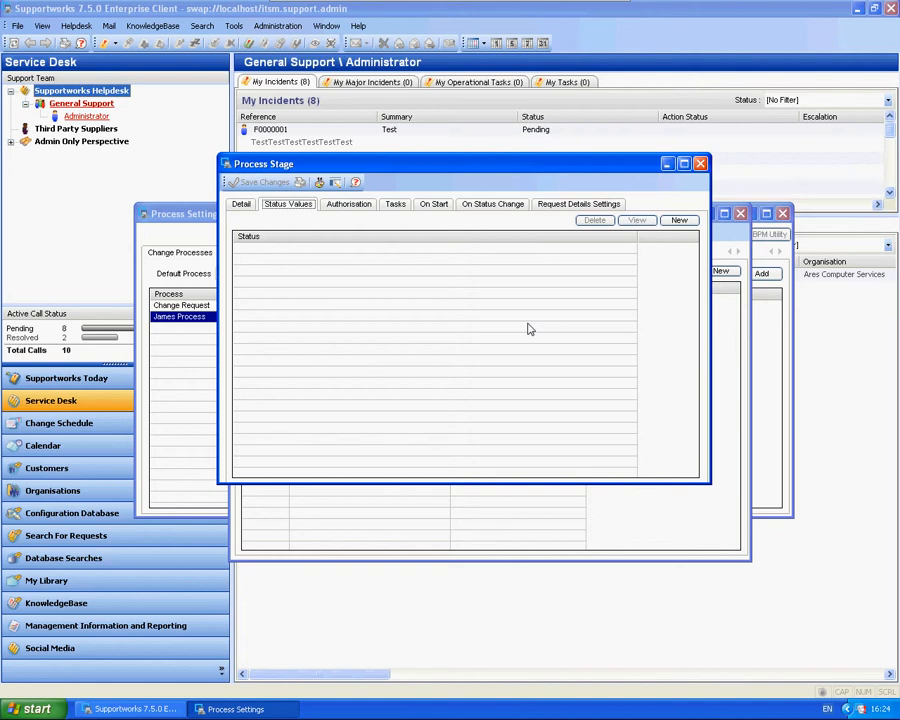
left_click(243, 204)
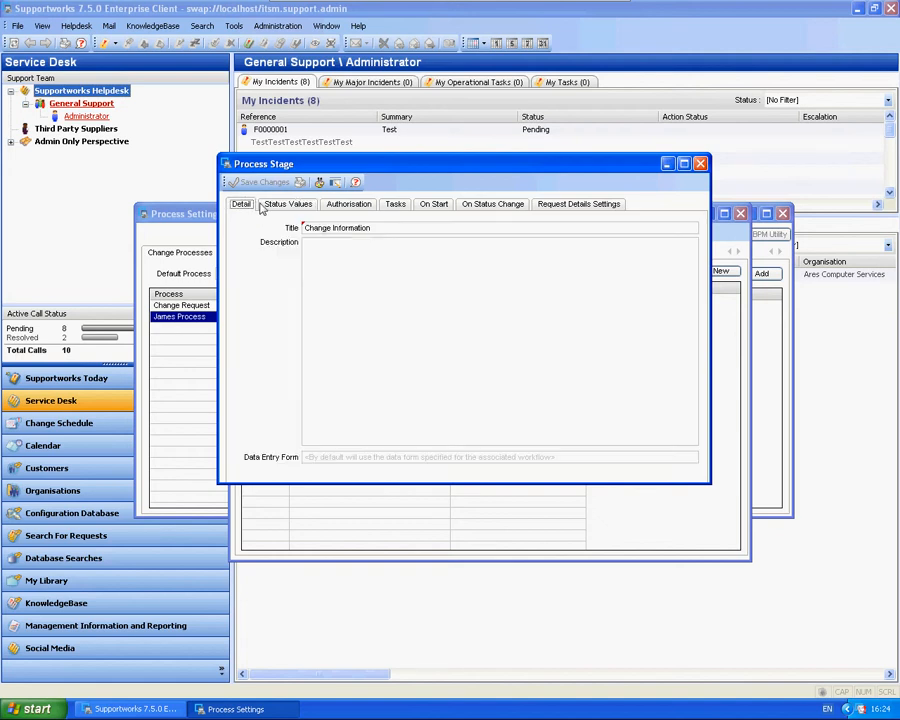
- Add the status values Gathering Information and Got Information to the Change Information stage and close the stage
left_click(277, 207)
left_click(676, 221)
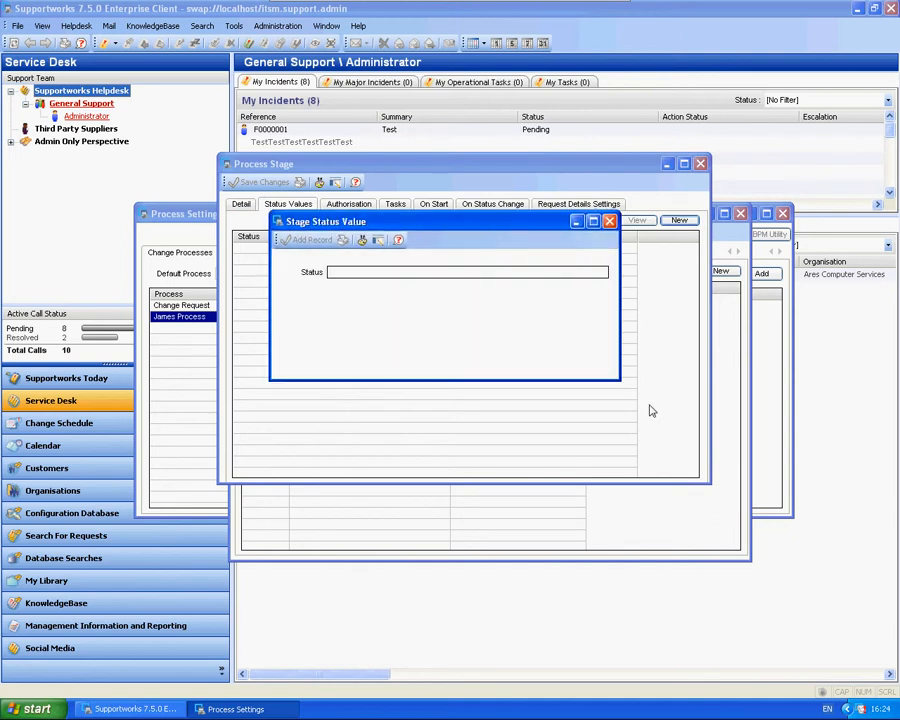
left_click(409, 275)
type("Ga")
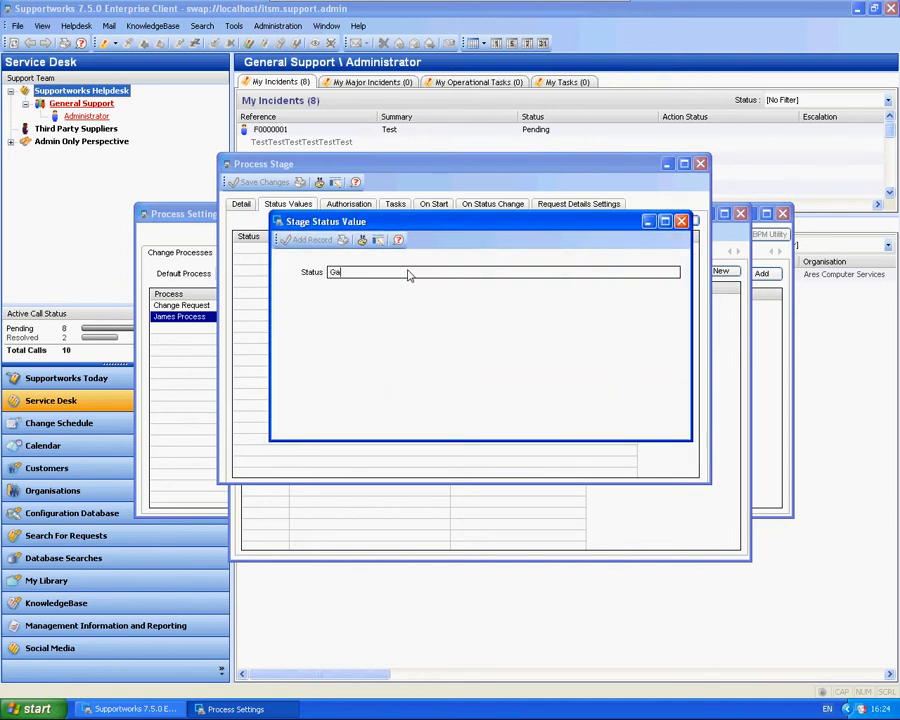
type("thering Information")
left_click(310, 240)
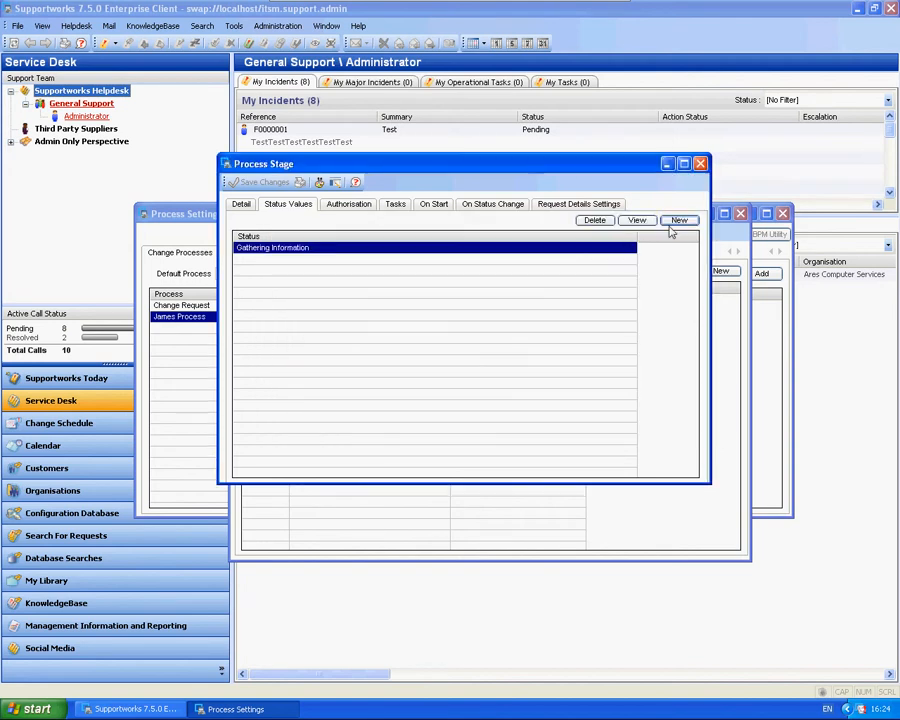
left_click(673, 222)
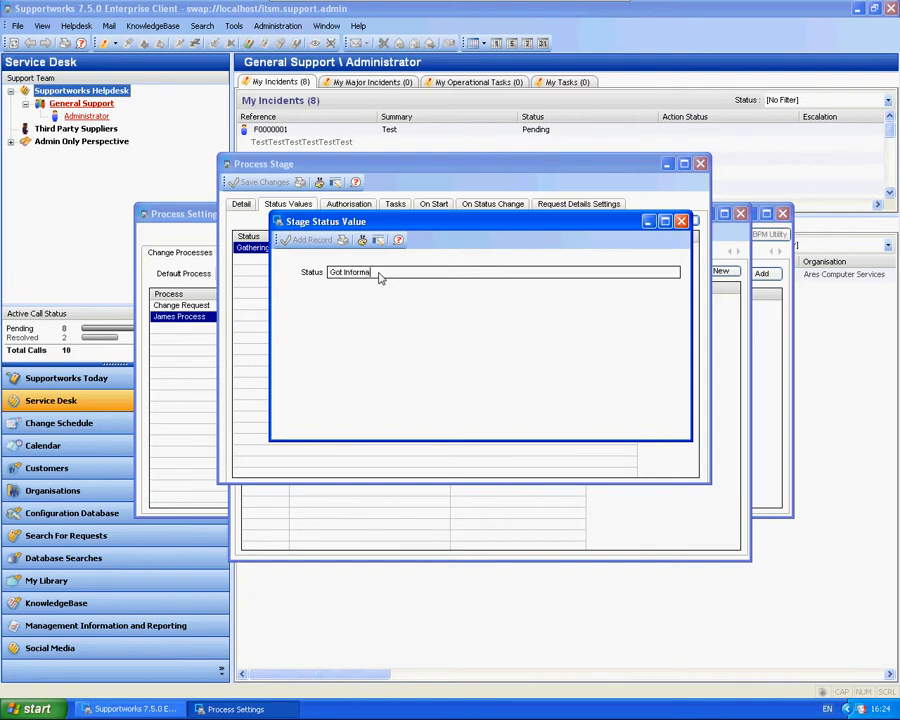
left_click(298, 242)
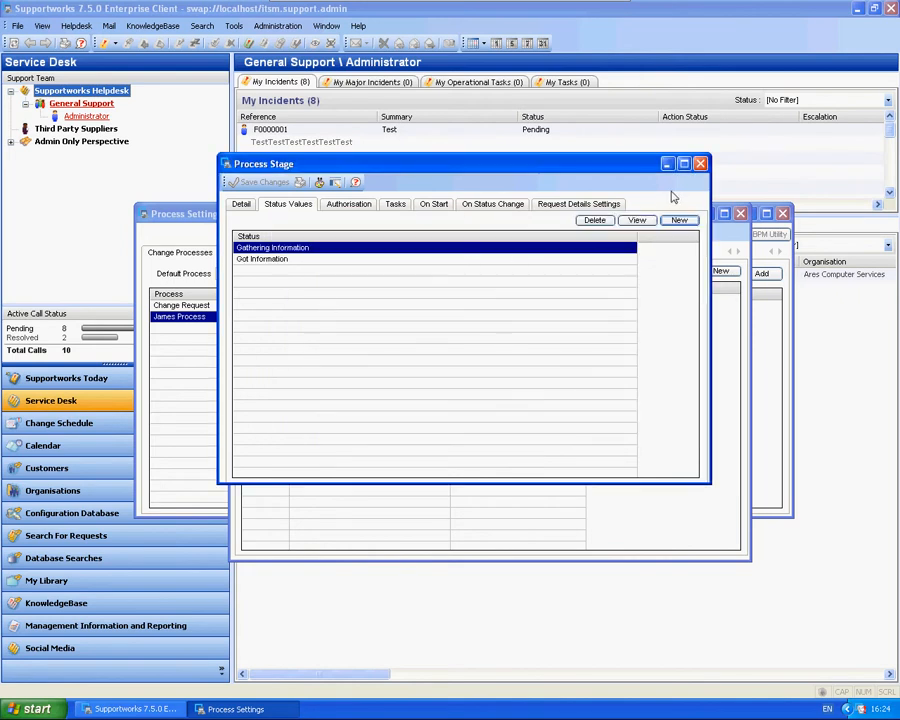
left_click(700, 163)
- Open the Change Classification stage and add the status values Emergency and Retrospective
double_click(336, 307)
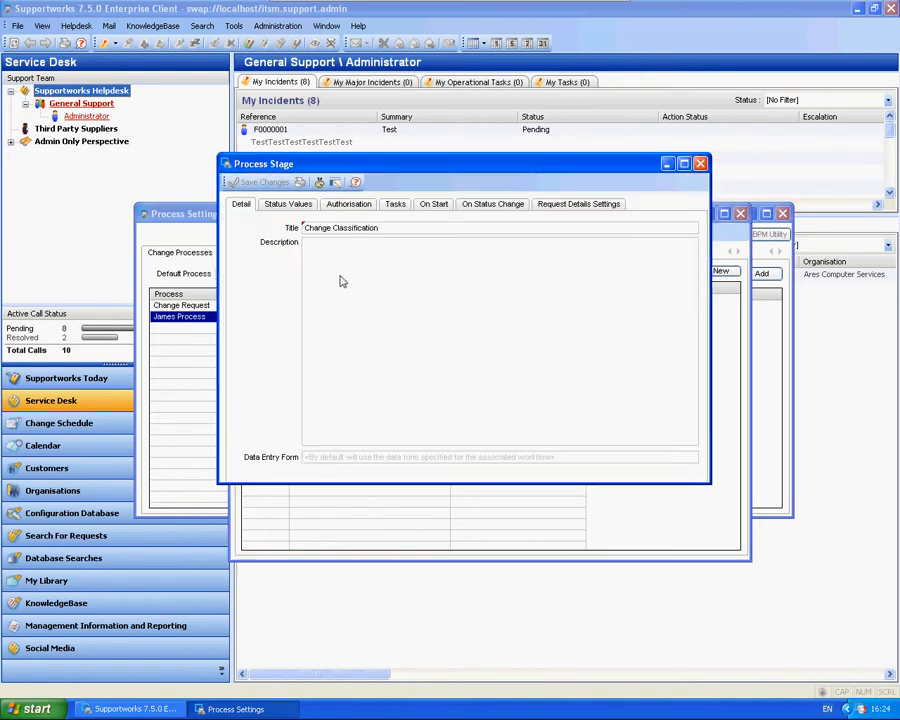
left_click(288, 204)
left_click(677, 219)
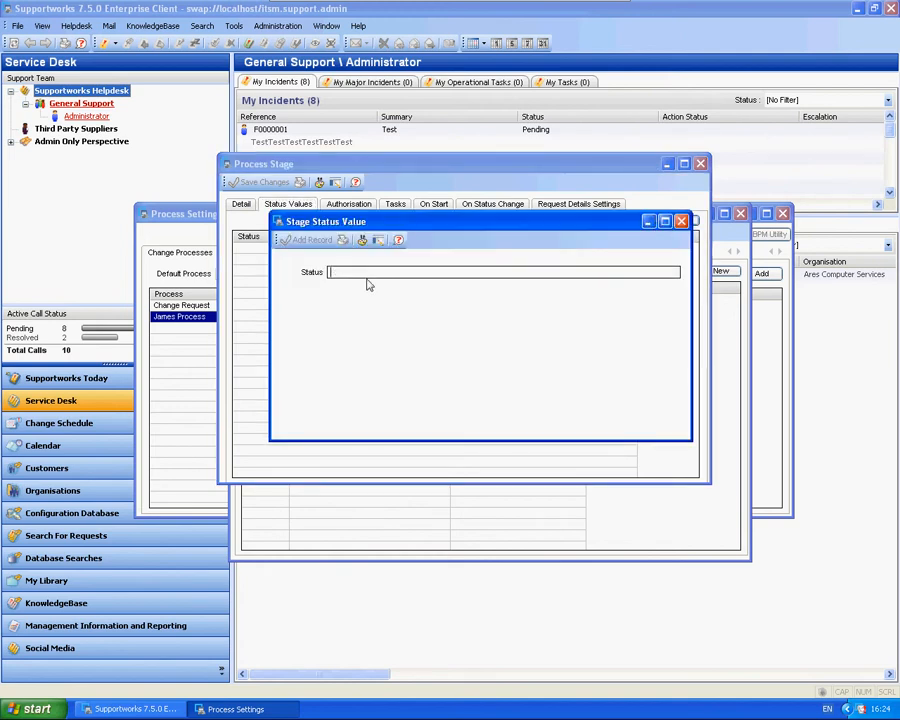
type("Emergency")
left_click(307, 241)
left_click(679, 222)
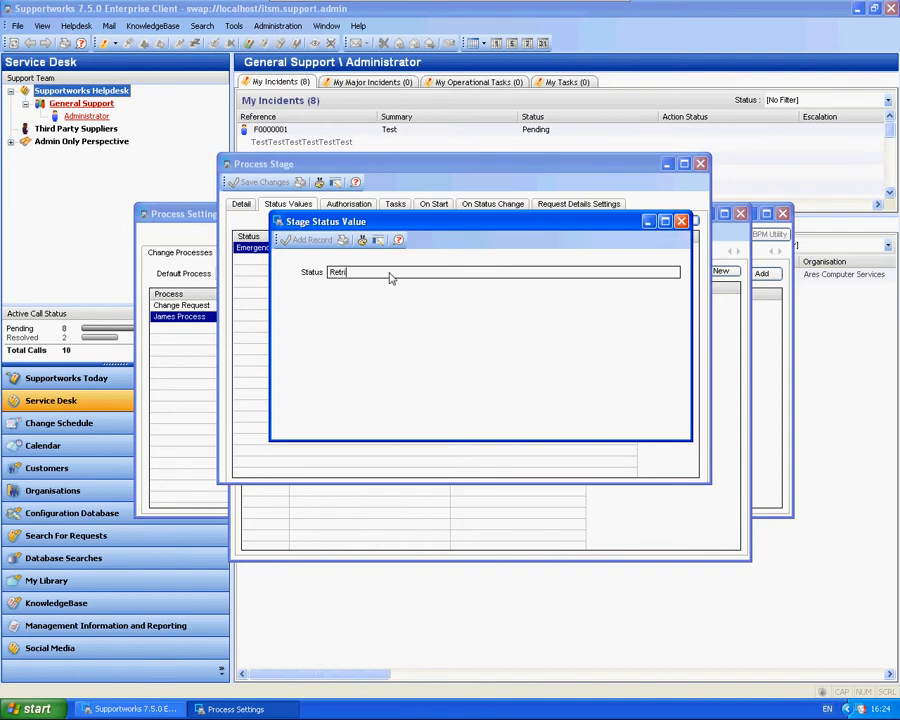
type("Retrospective")
left_click(302, 240)
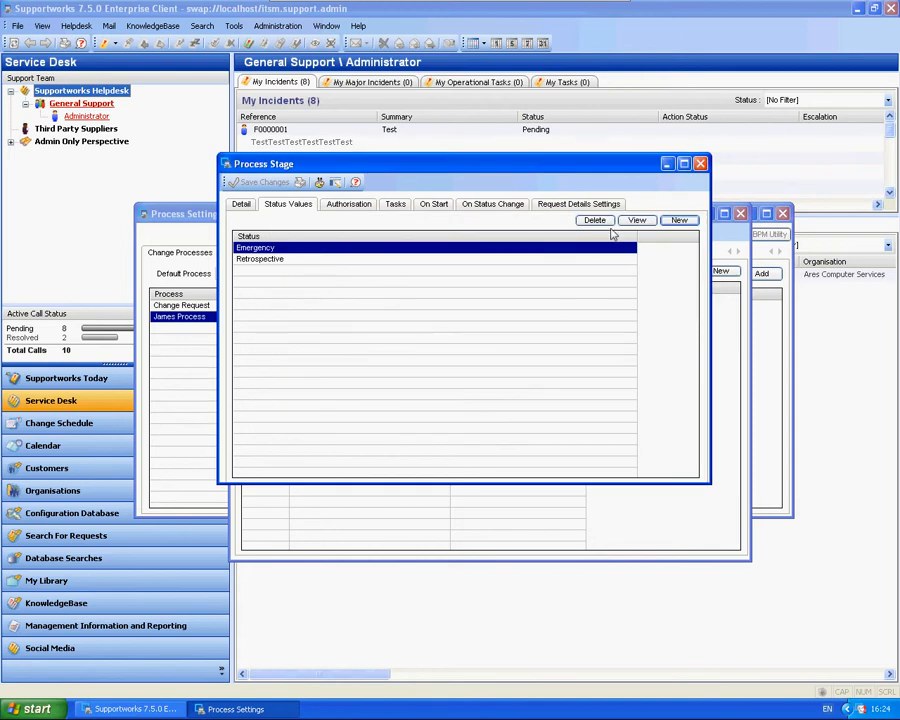
- Add the status values Minor and Being classified to the Change Classification stage and close the stage
left_click(679, 220)
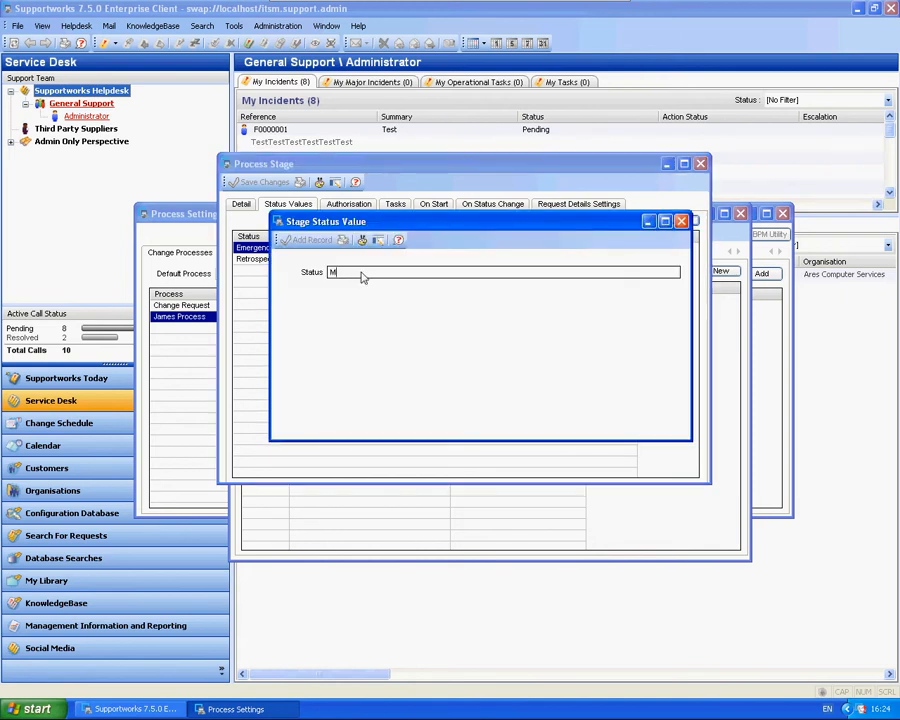
left_click(300, 240)
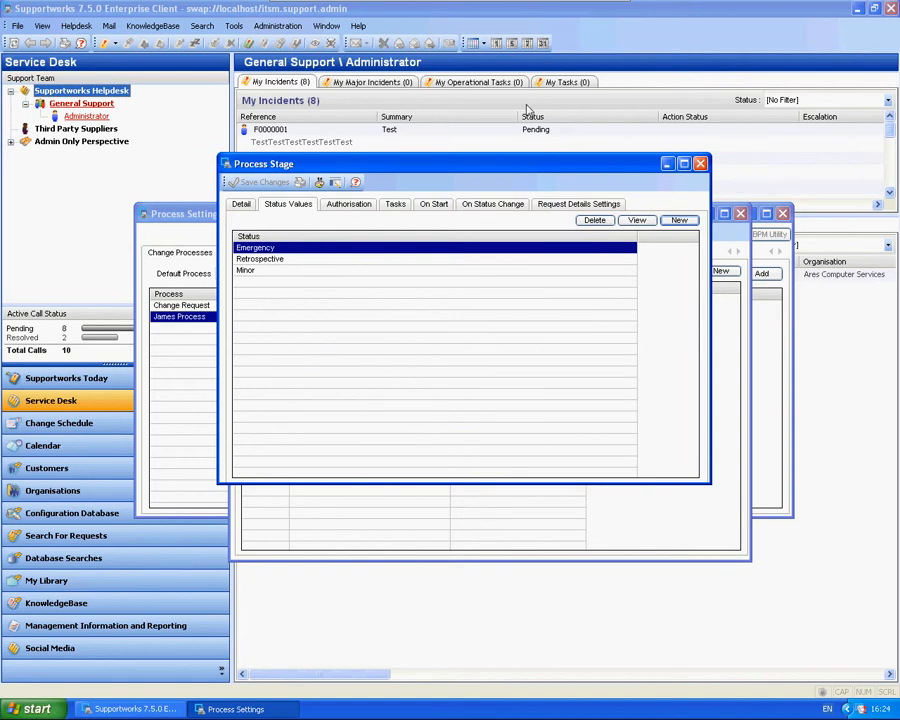
left_click(679, 220)
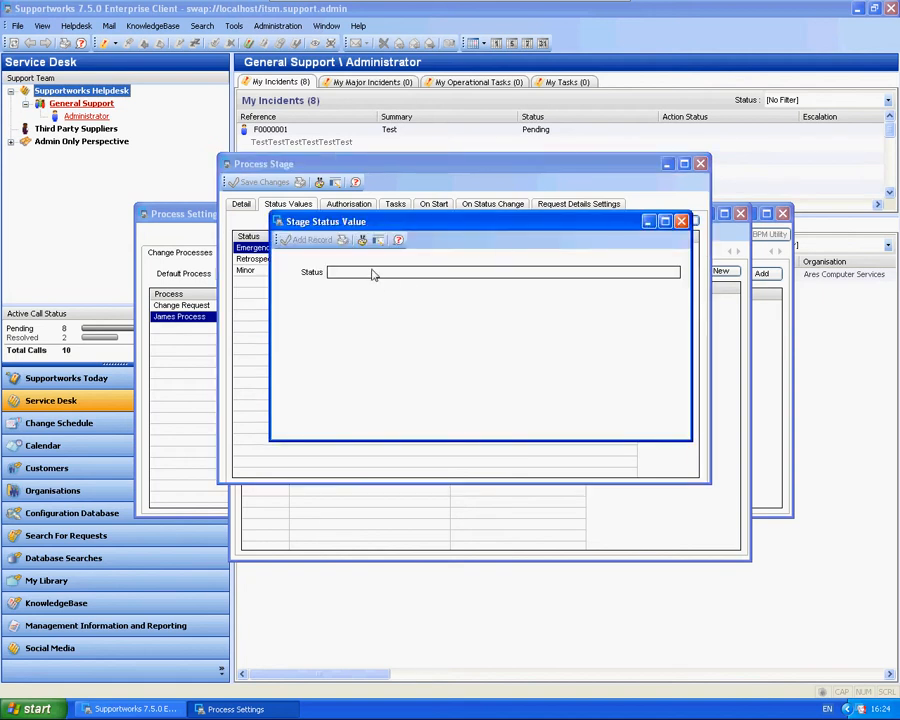
type("Being classified")
left_click(322, 241)
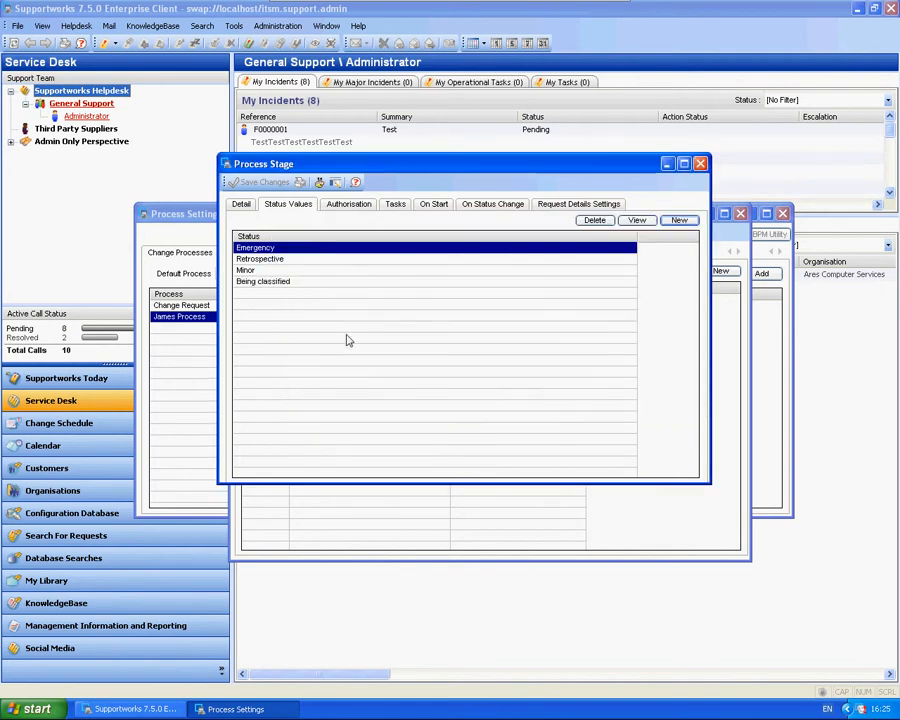
left_click(258, 272)
left_click(256, 260)
left_click(255, 271)
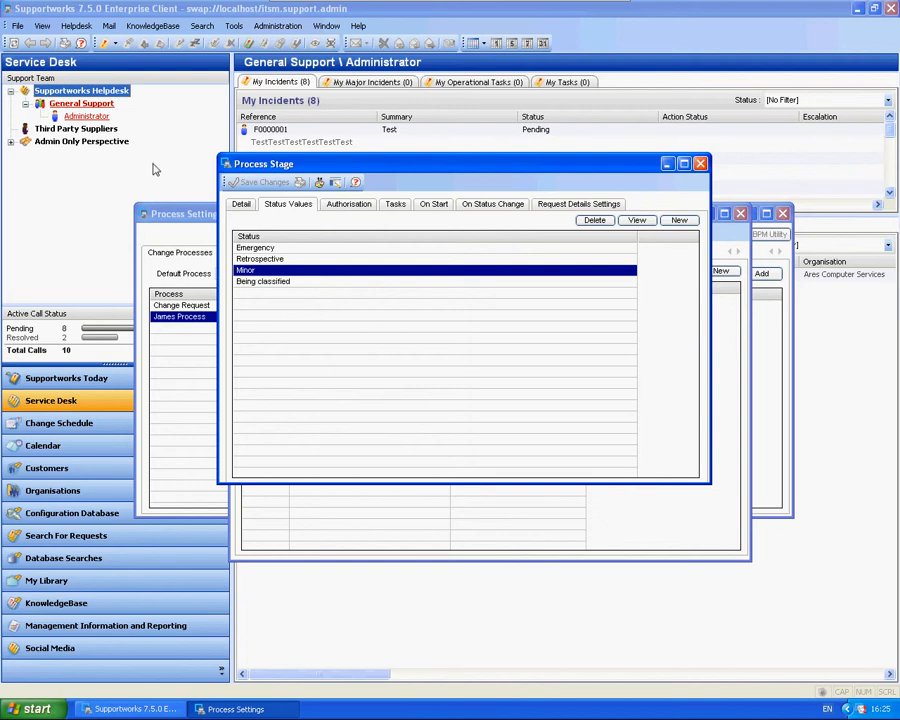
left_click(701, 164)
- Open the Change Authorisation stage and add the status value Awaiting authorisation
double_click(378, 318)
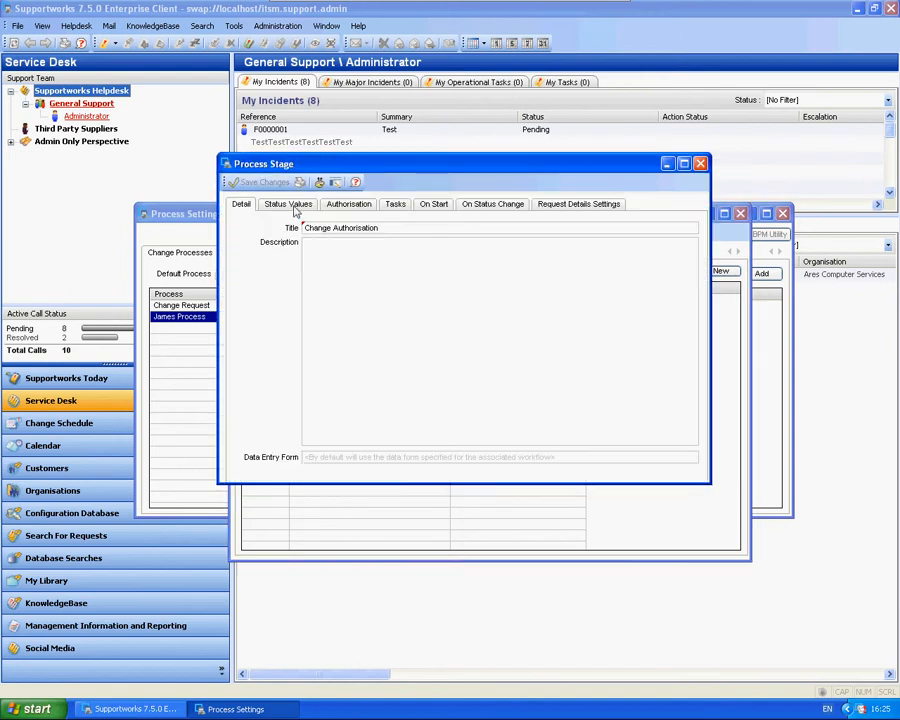
left_click(294, 207)
left_click(679, 221)
left_click(371, 275)
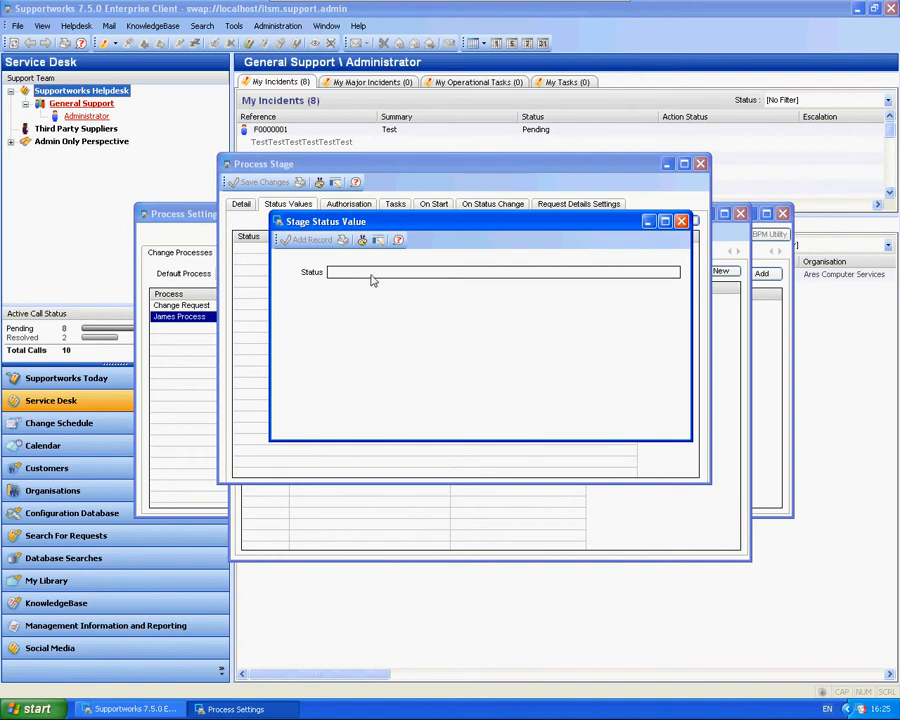
type("Being")
key("BackSpace")
key("BackSpace")
key("BackSpace")
key("BackSpace")
key("BackSpace")
key("BackSpace")
key("BackSpace")
left_click(305, 240)
- Add the status values Authorised and Rejected to the Change Authorisation stage and close the stage
left_click(679, 220)
type("Authorised")
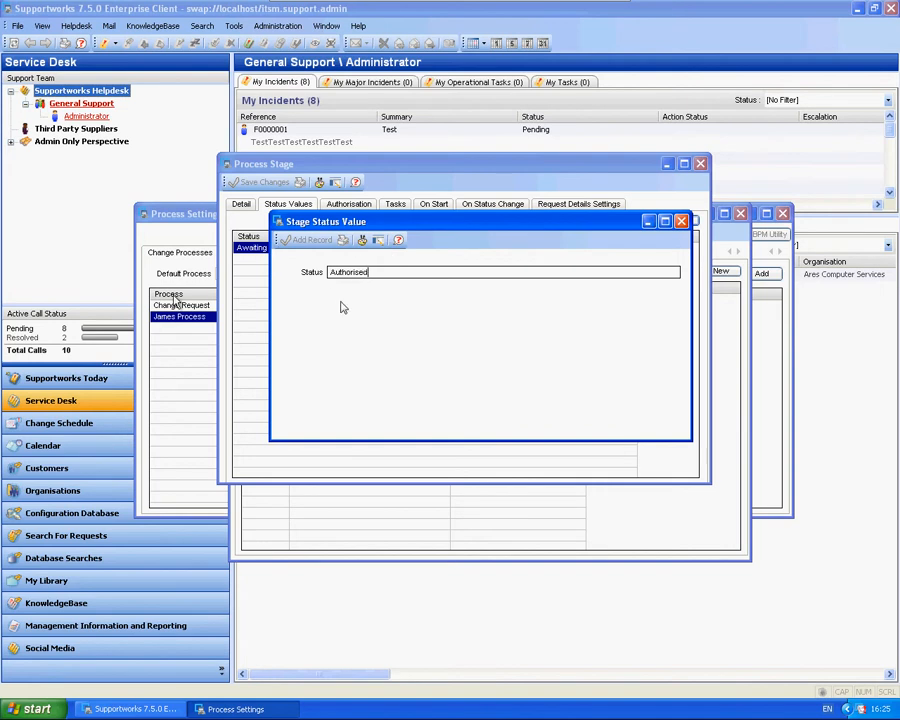
left_click(305, 240)
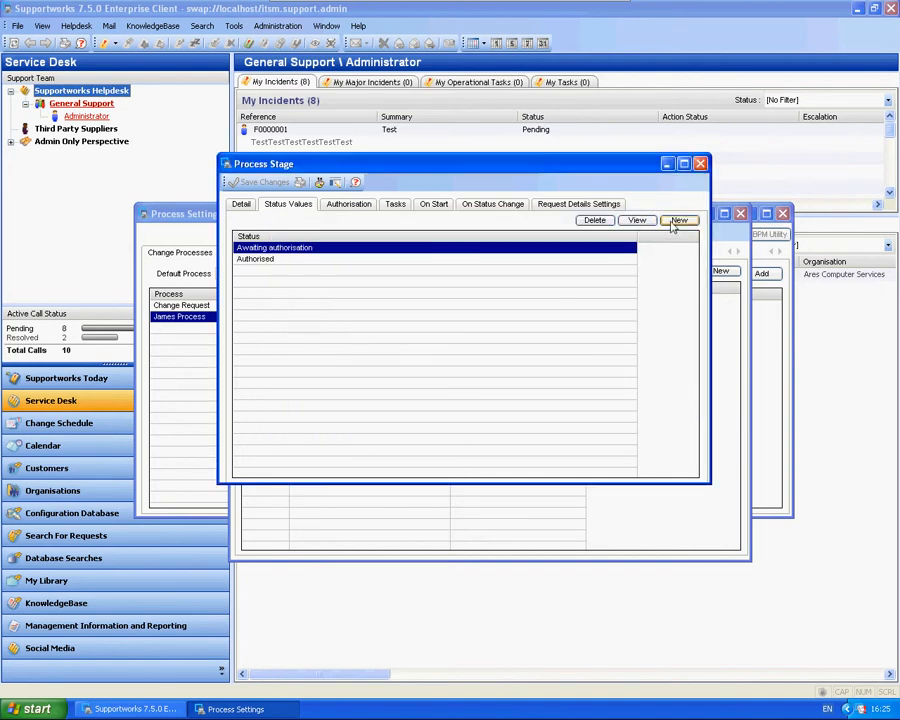
left_click(677, 220)
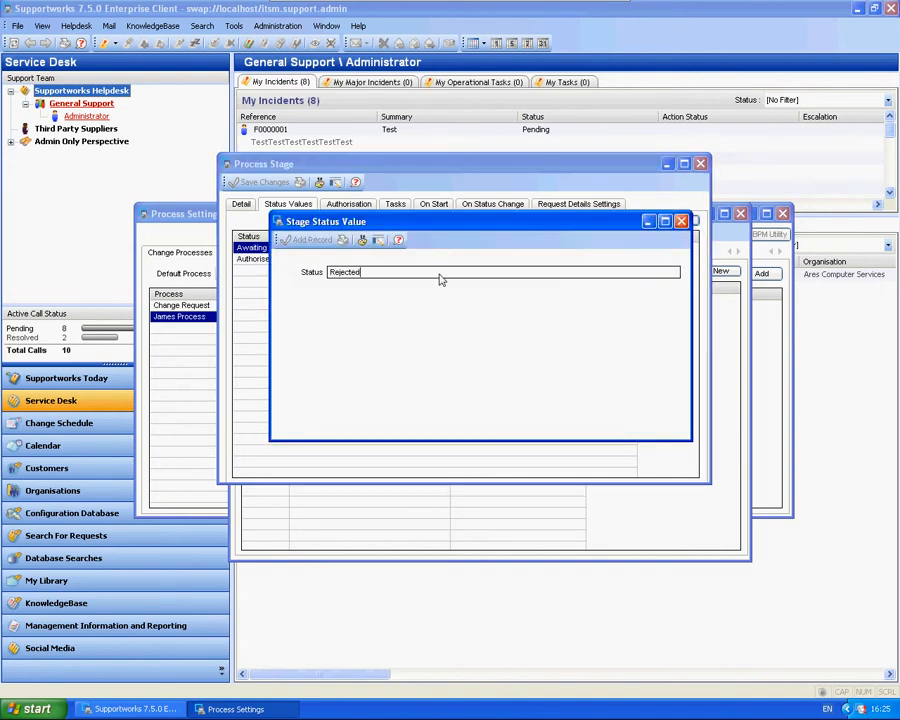
left_click(308, 240)
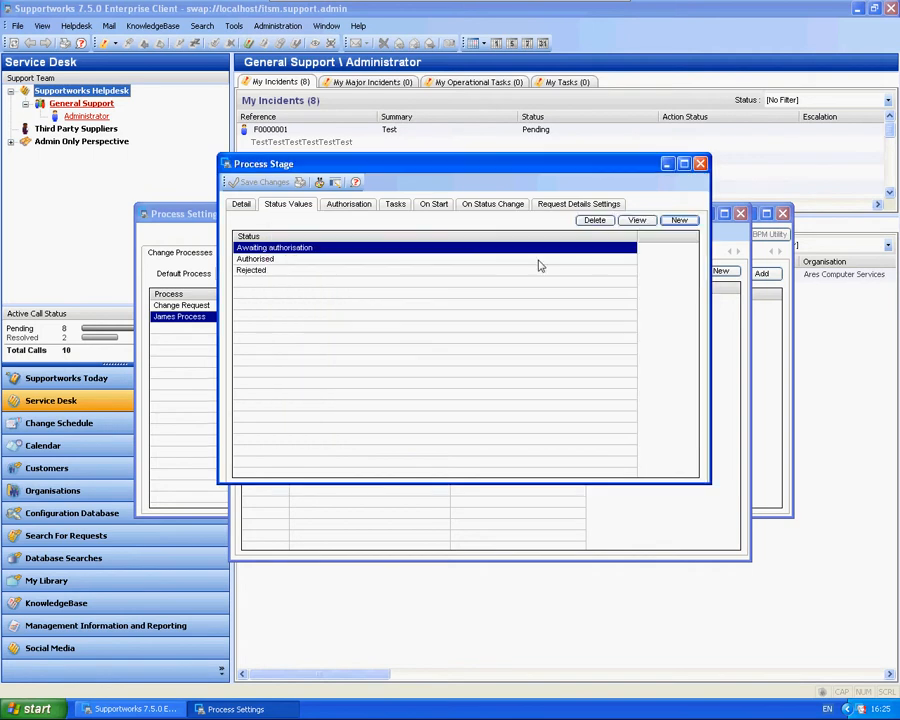
left_click(699, 163)
- Add the status values Work In Progress and Work Completed to the Perform the Work stage and close the stage
double_click(337, 331)
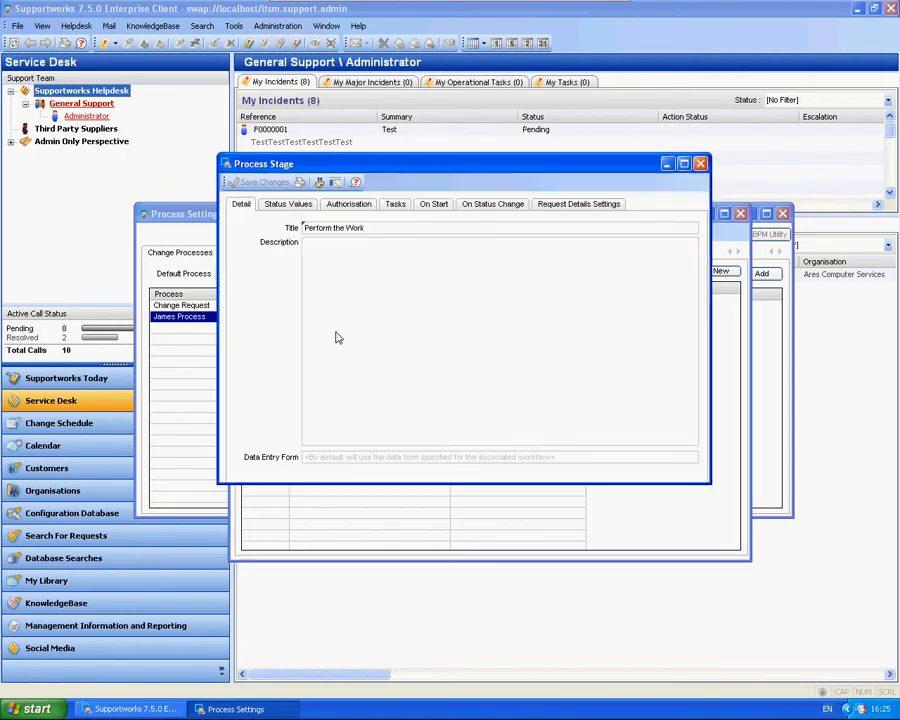
left_click(292, 205)
left_click(678, 221)
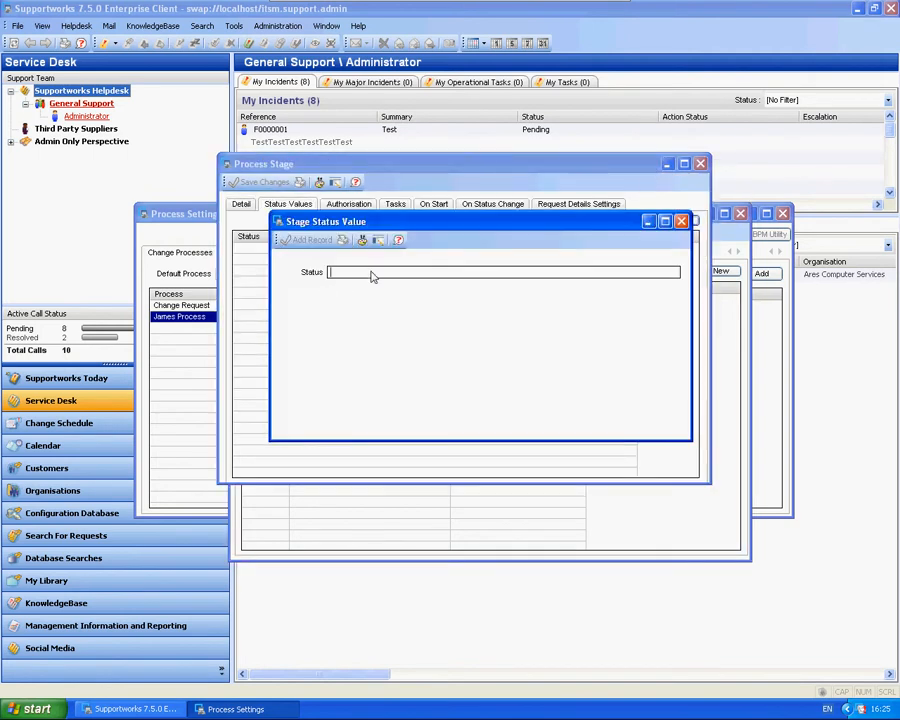
type("Work In Progress")
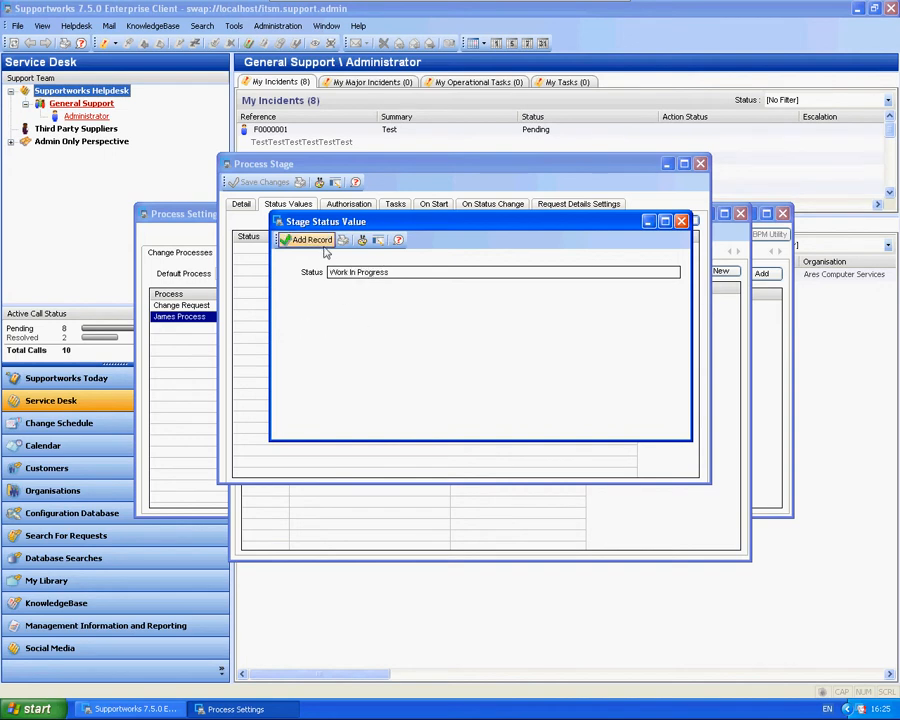
left_click(322, 245)
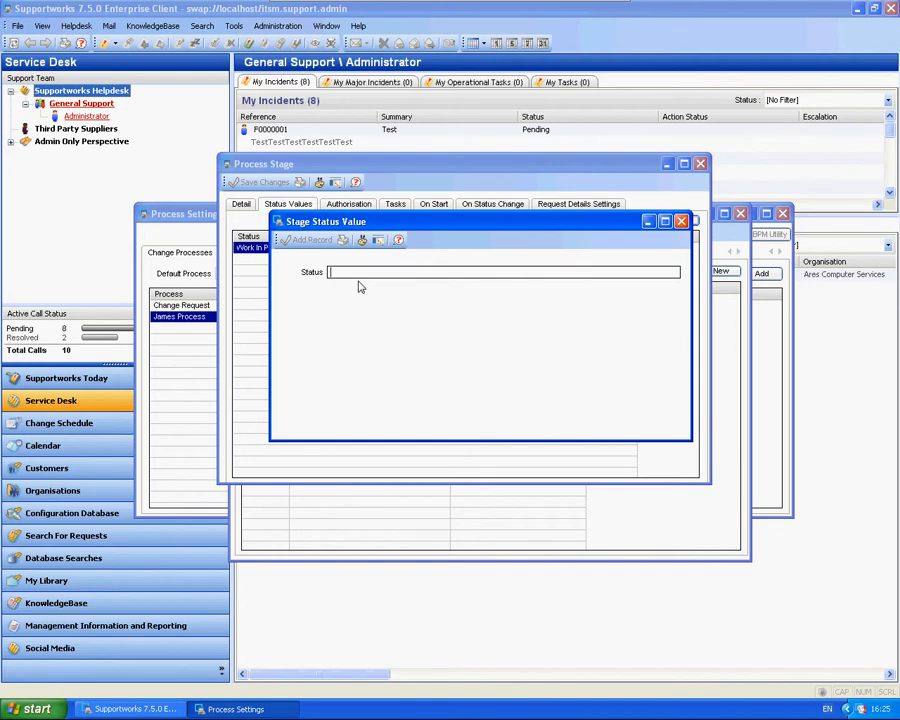
type("Work Completed")
left_click(316, 242)
left_click(702, 163)
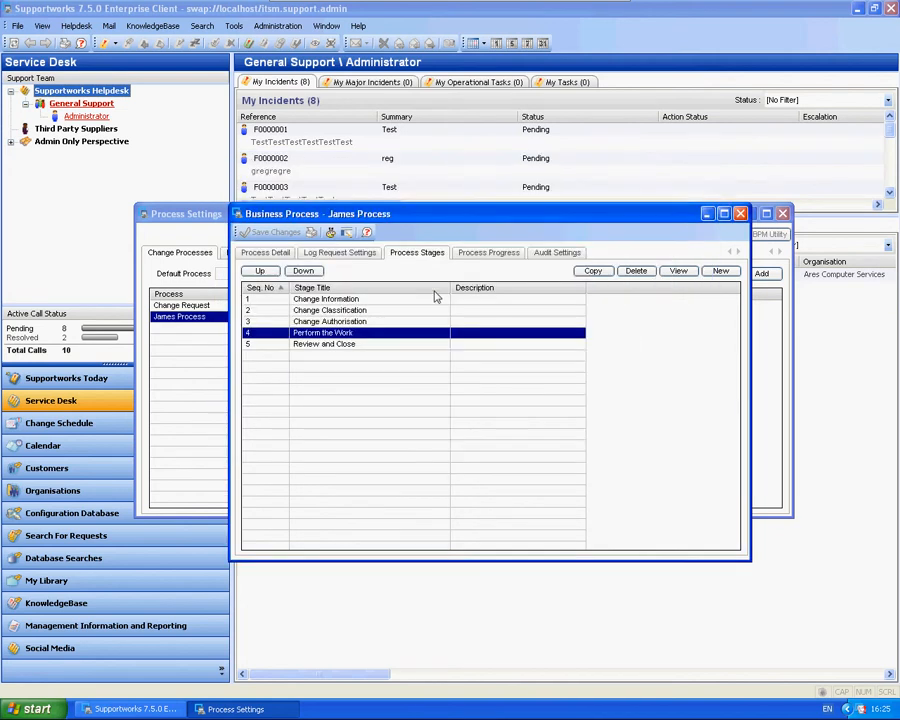
- Add the status values "Being reviewed" and "Reviewed, Ok to close" to the Review and Close stage and close the stage
double_click(334, 341)
left_click(289, 204)
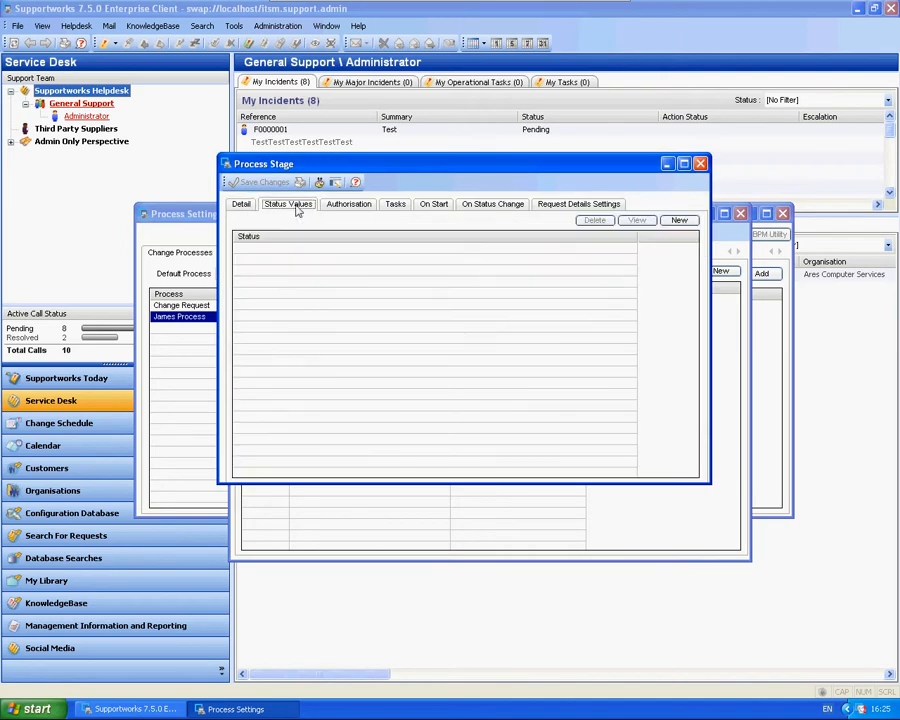
left_click(678, 220)
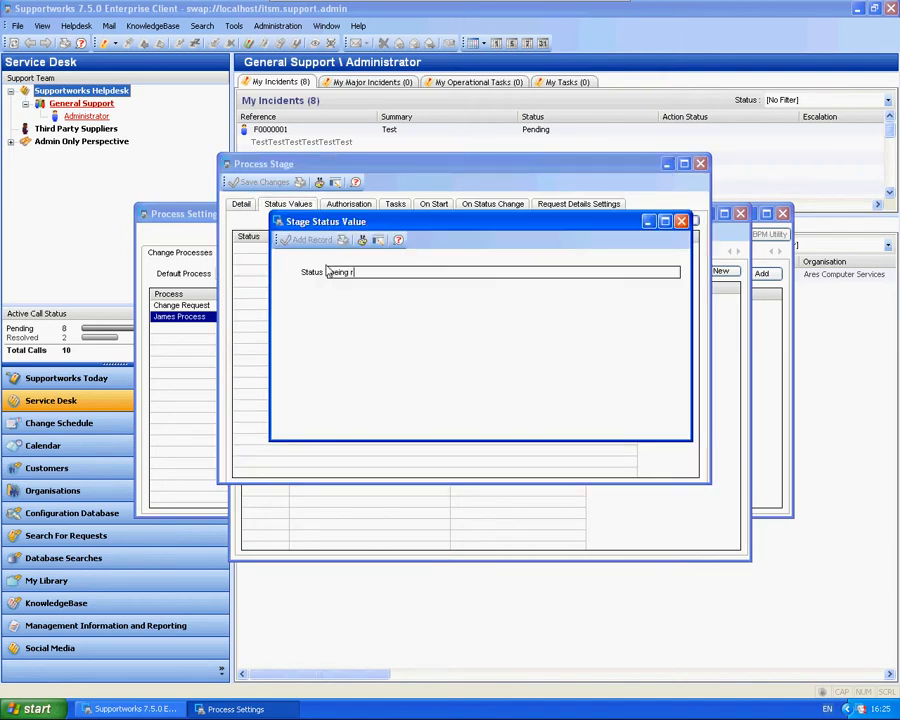
type("Being reviewed")
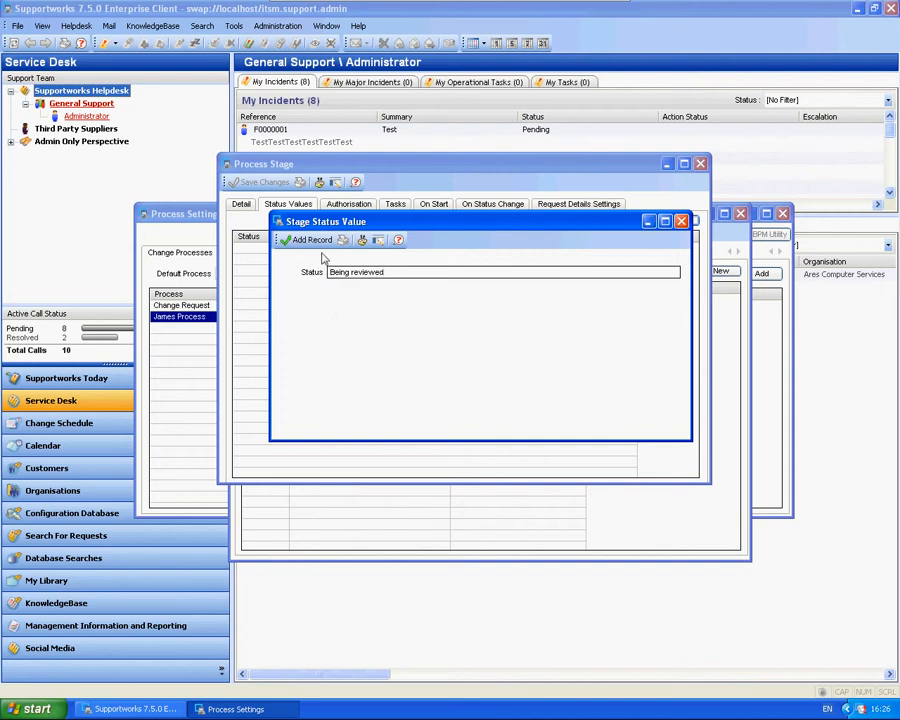
left_click(294, 240)
left_click(677, 221)
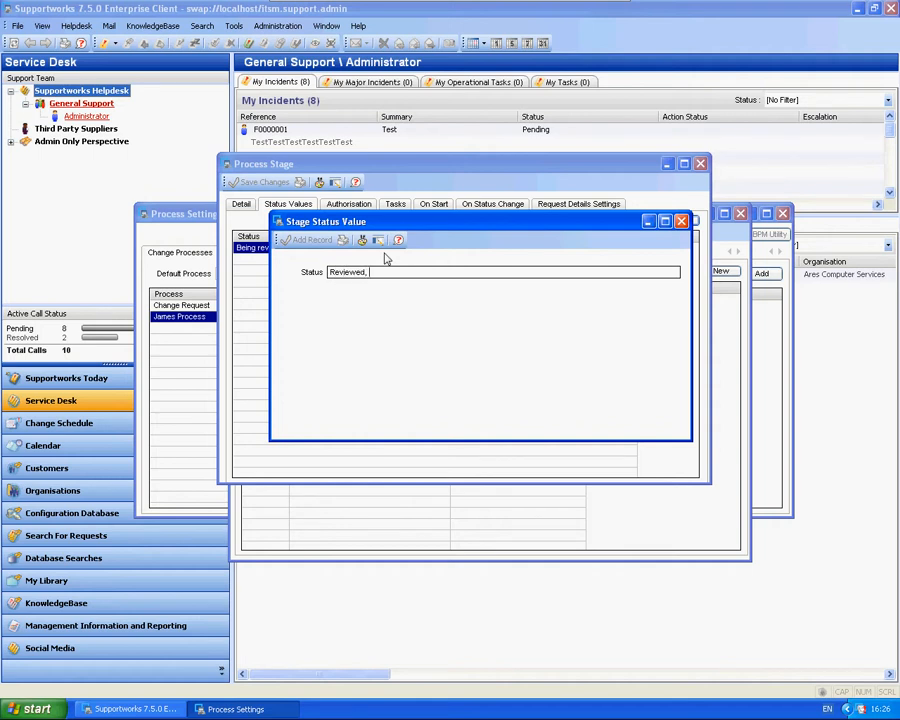
type("Reviewed, Ok to close")
left_click(300, 241)
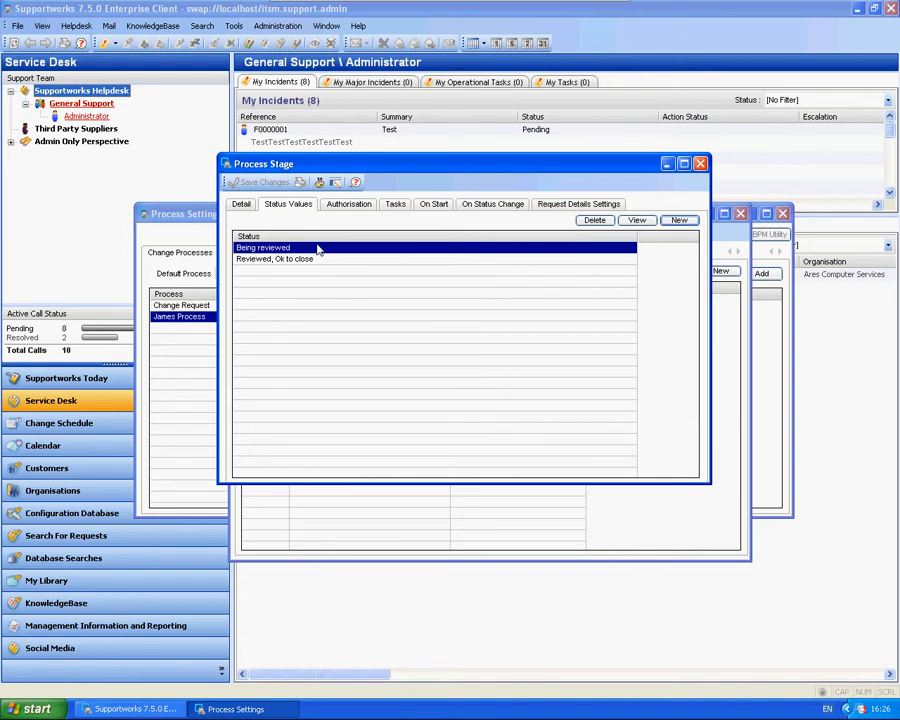
left_click(700, 164)
- Open the Change Information stage and examine its On Start conditions and status values, including Gathering Information
left_click(349, 300)
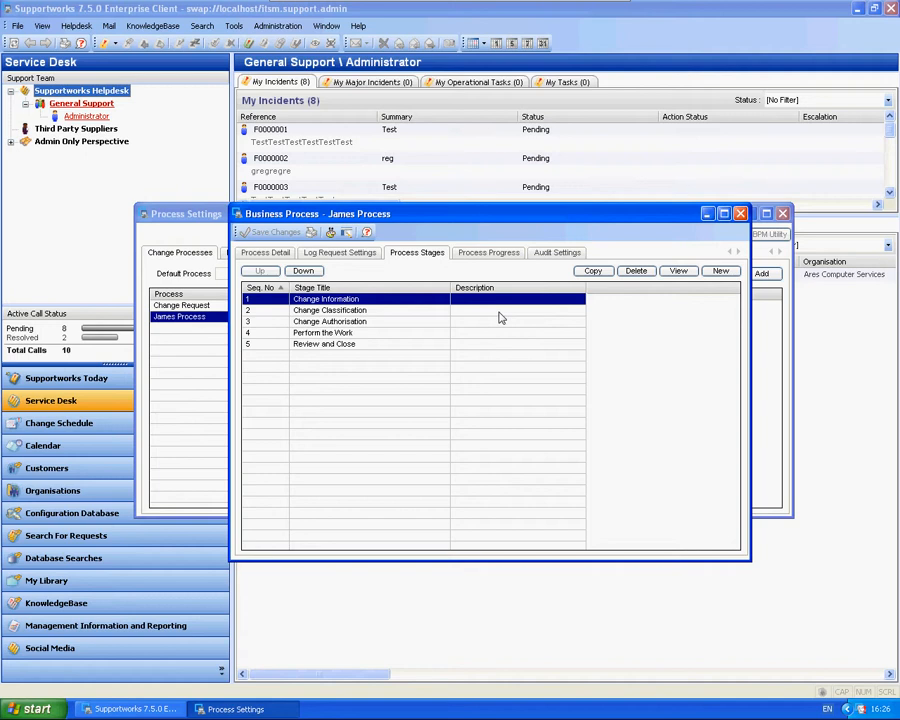
double_click(374, 300)
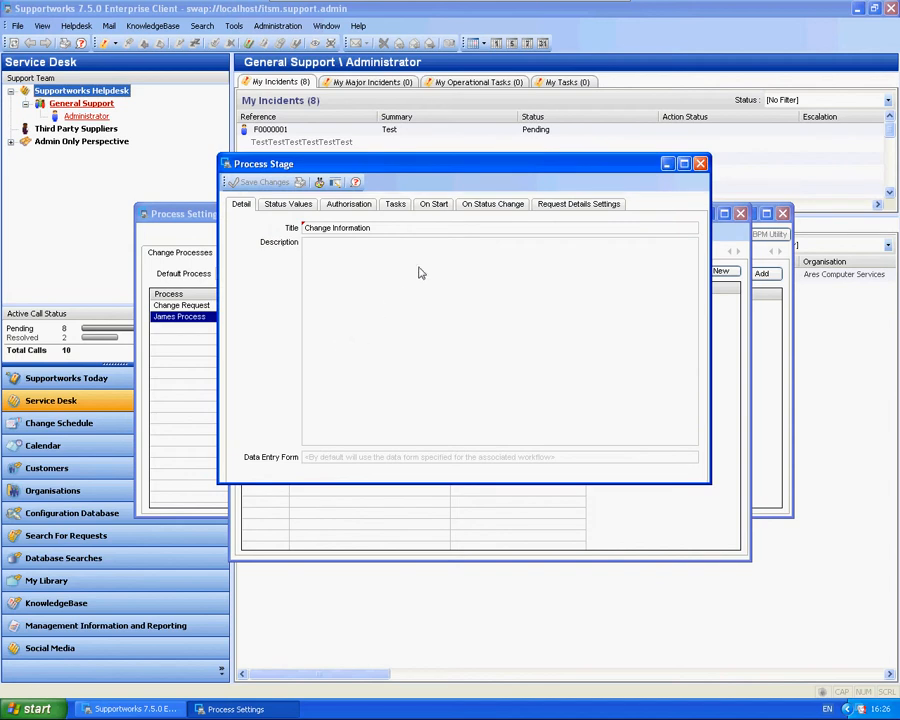
left_click(434, 206)
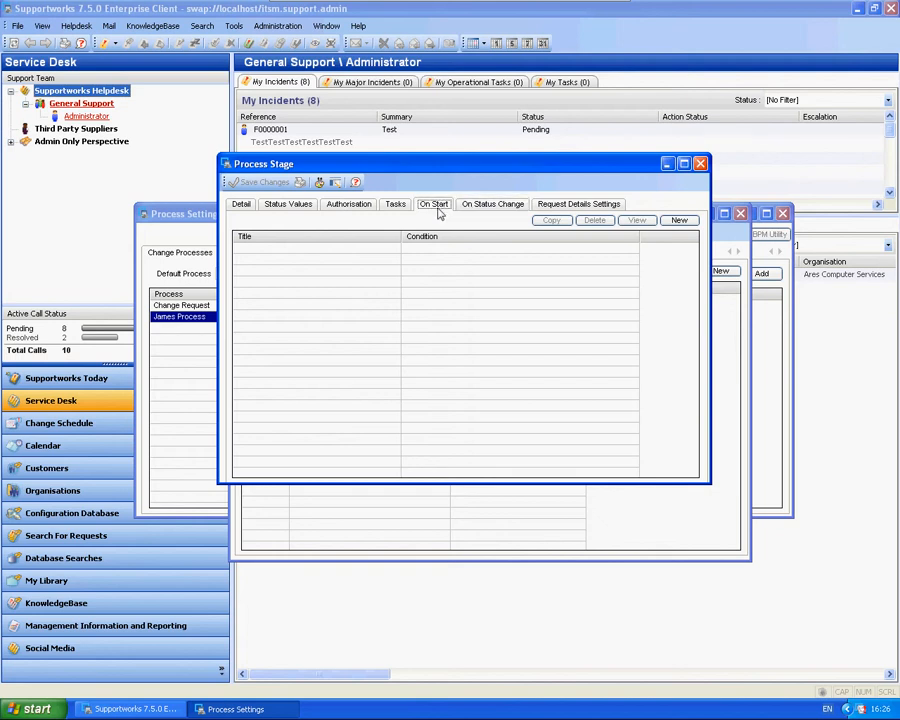
left_click(294, 207)
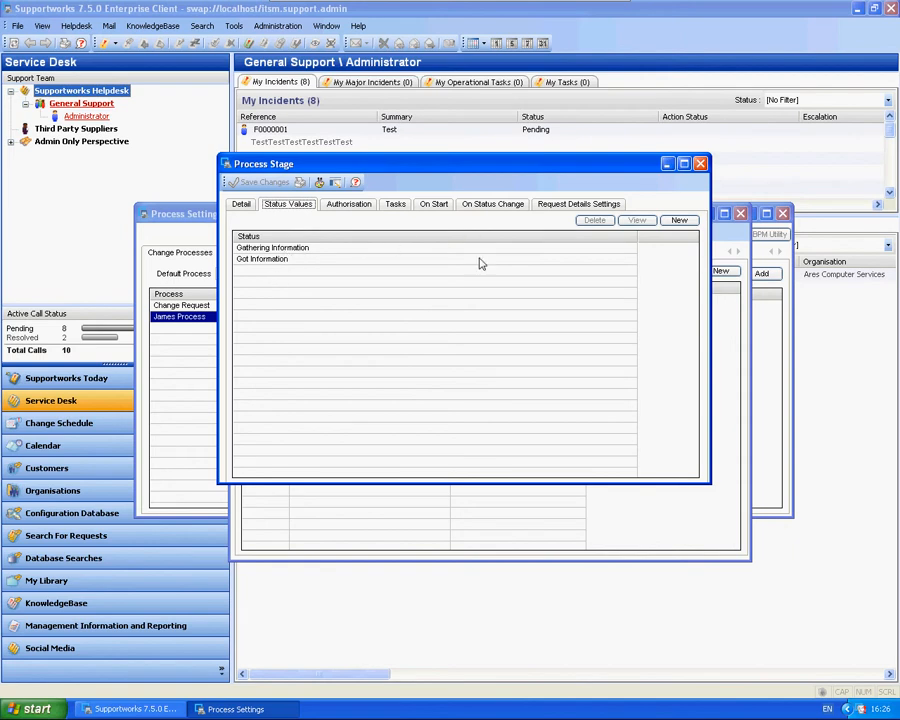
left_click(432, 204)
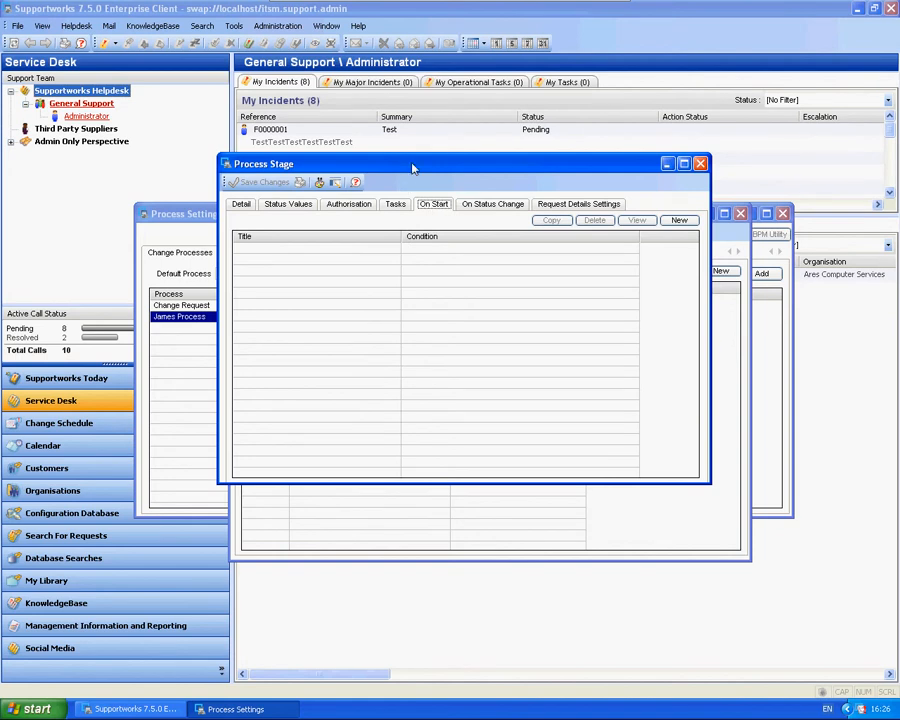
left_click_drag(420, 160, 392, 325)
mouse_move(388, 320)
left_mouse_down()
mouse_move(423, 367)
mouse_move(459, 354)
mouse_move(391, 335)
left_mouse_up()
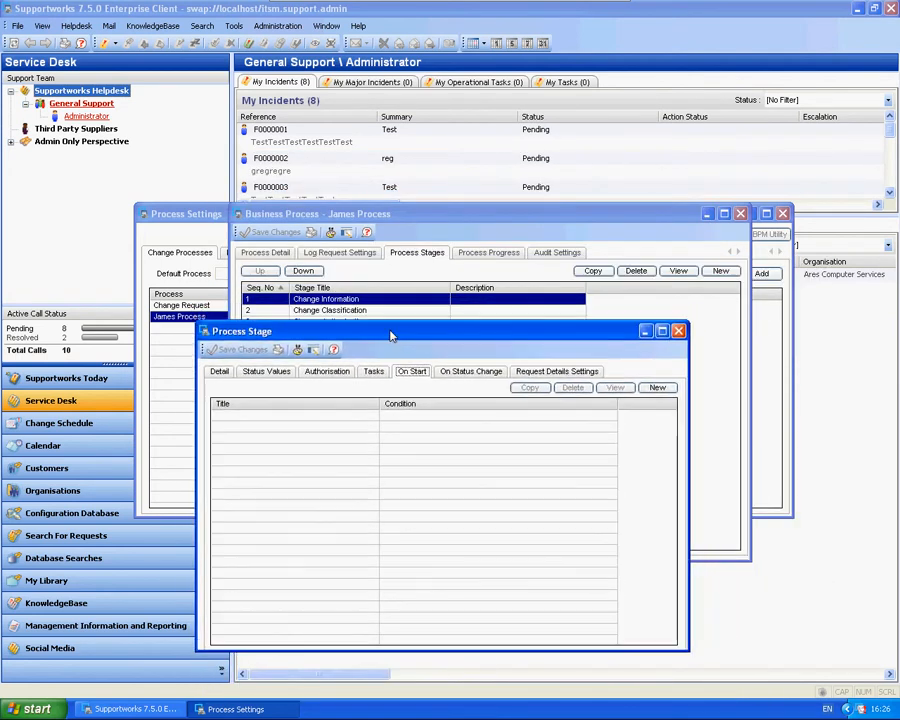
left_click(266, 371)
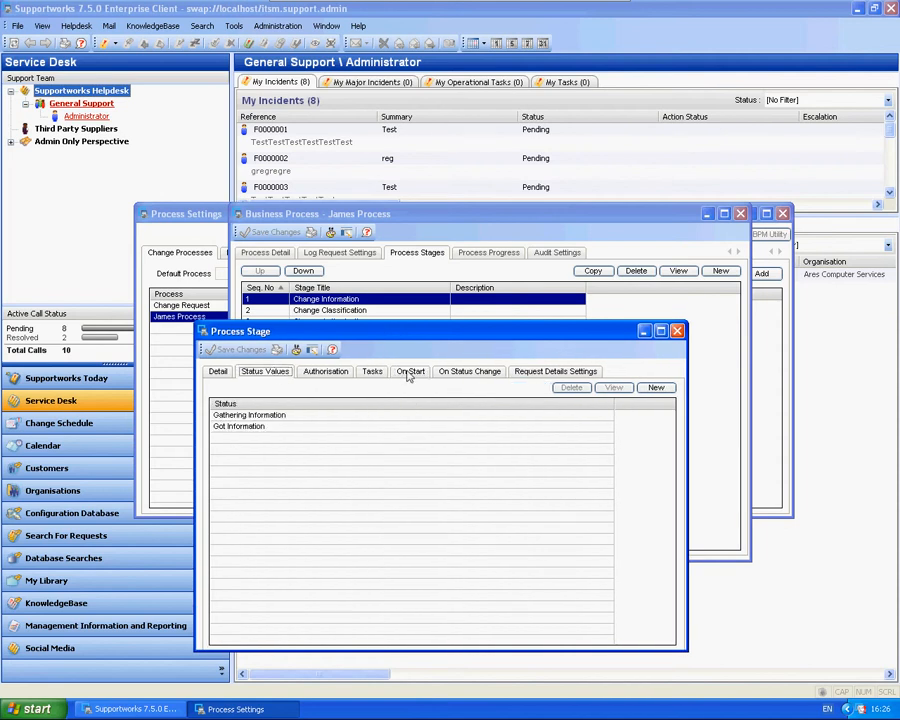
double_click(307, 416)
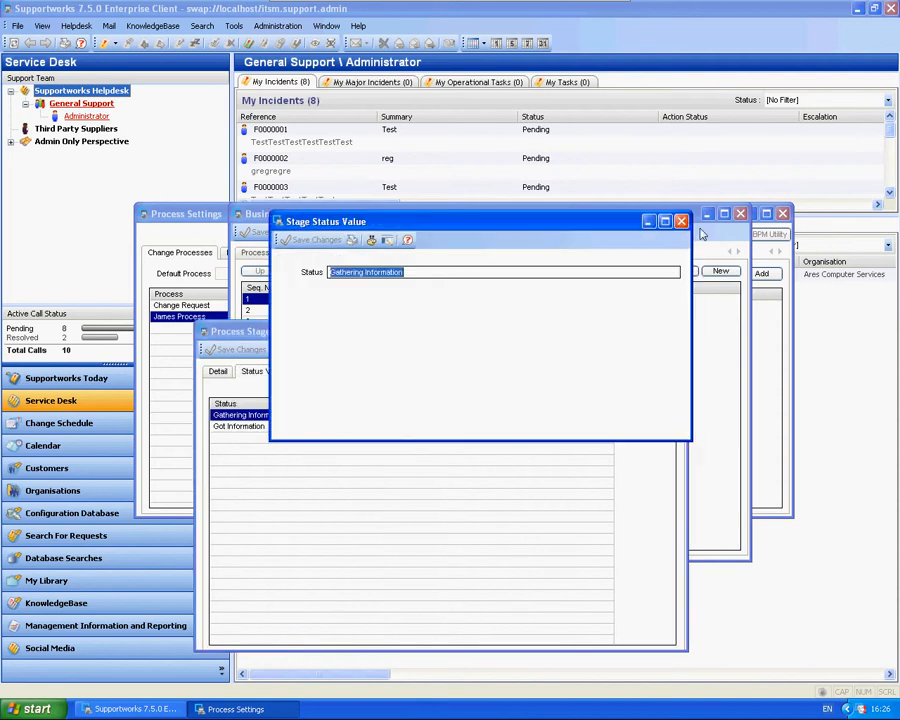
left_click(681, 221)
- Create an On Start condition titled "On Start: Gathering Information" that tests whether BPM Status equals an empty value
left_click(411, 372)
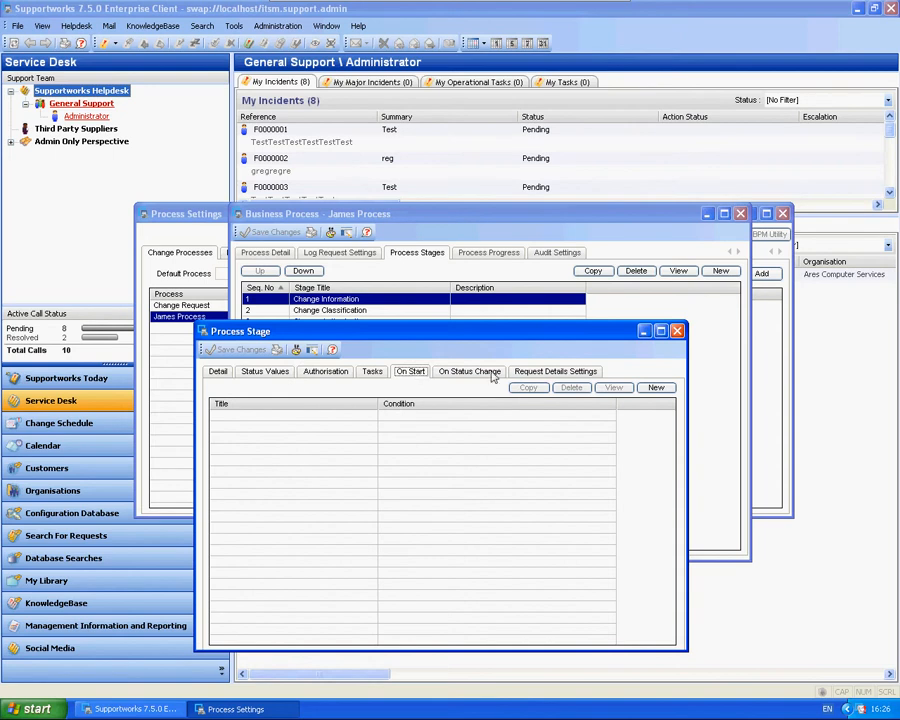
left_click(655, 388)
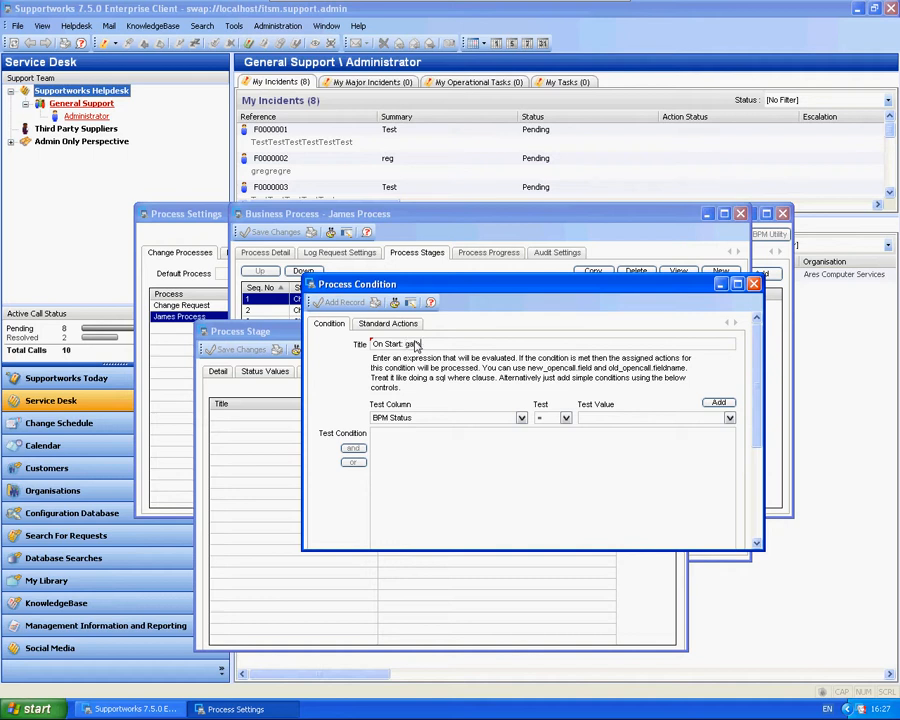
type("athering Information")
left_click(730, 418)
left_click(730, 418)
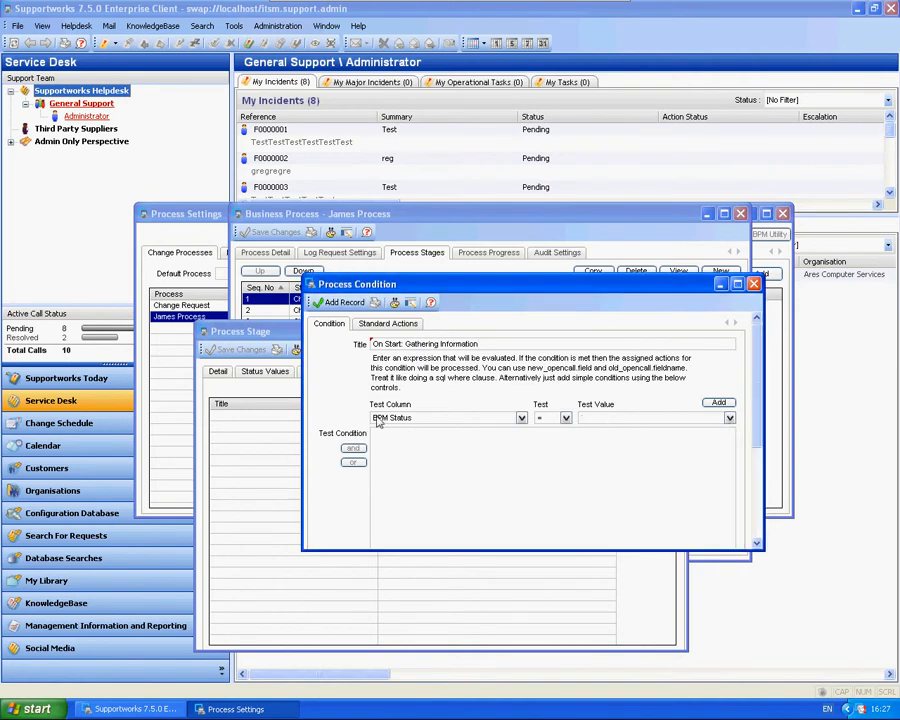
left_click(718, 402)
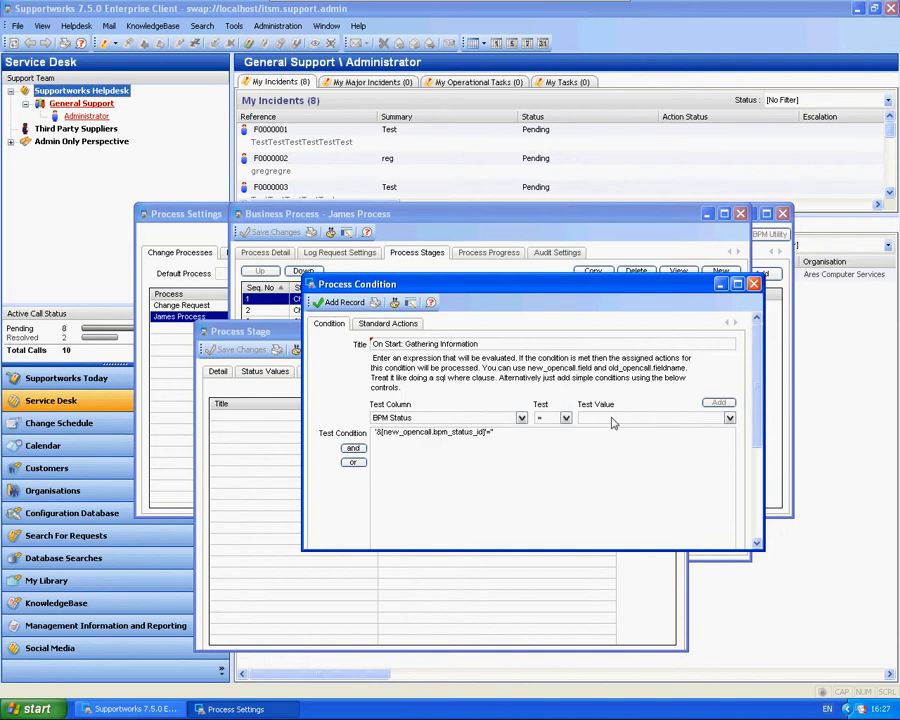
- Examine the standard actions available for the On Start condition, from request settings to email recipients
left_click(389, 324)
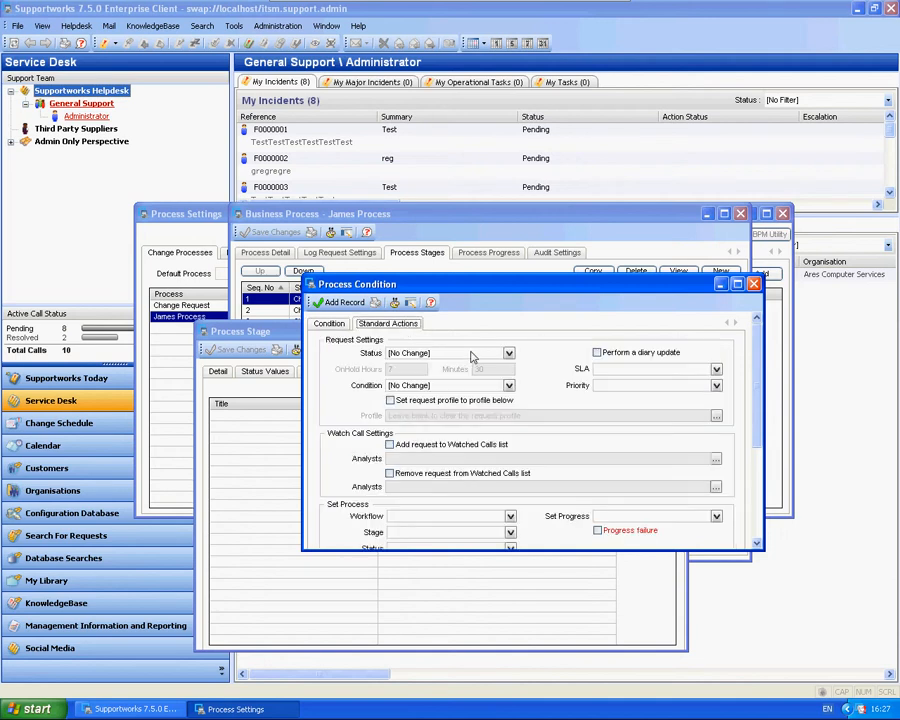
scroll(742, 462, "down", 5)
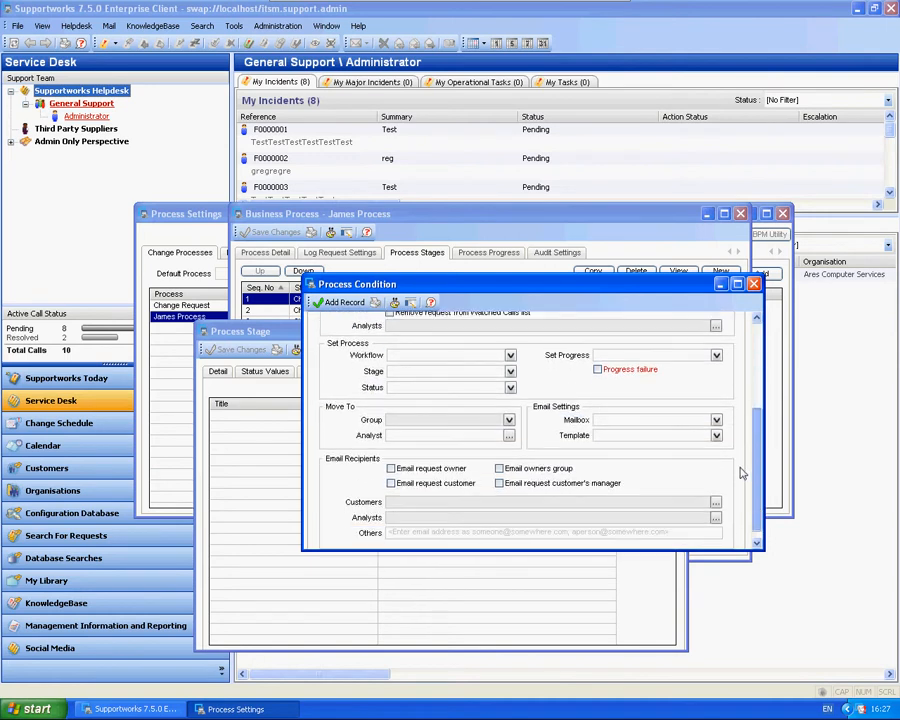
scroll(742, 473, "up", 10)
scroll(750, 480, "down", 10)
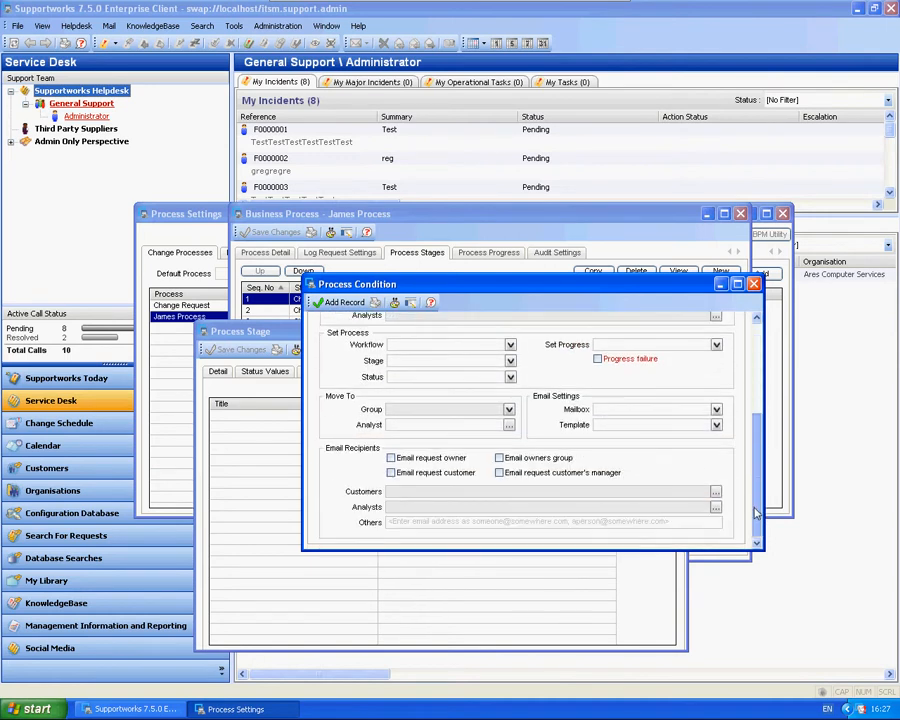
scroll(750, 470, "up", 3)
scroll(750, 470, "down", 3)
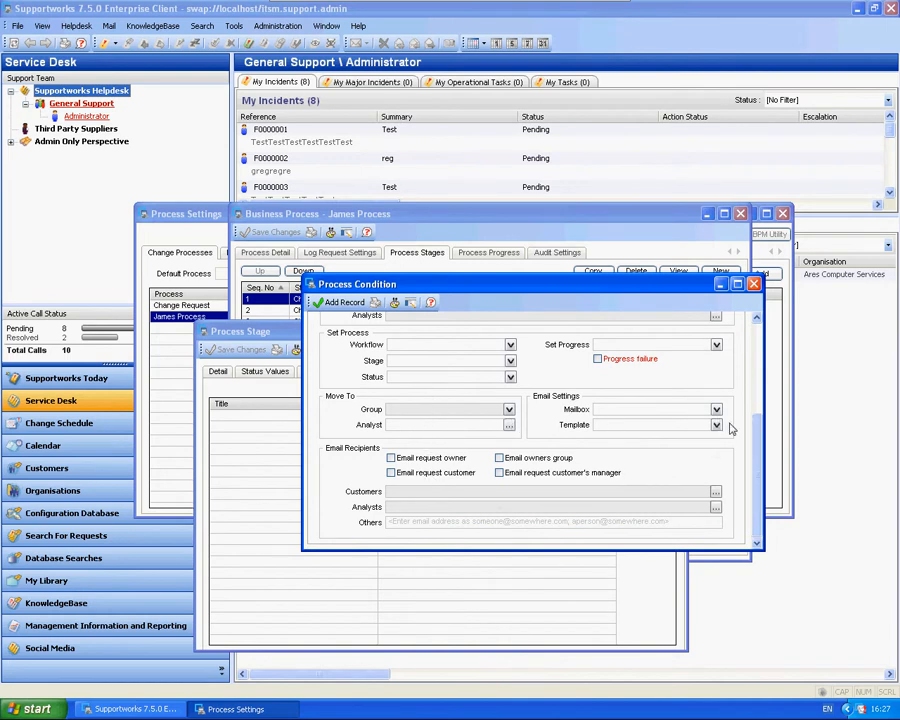
scroll(750, 356, "up", 8)
scroll(750, 390, "down", 4)
scroll(746, 400, "up", 2)
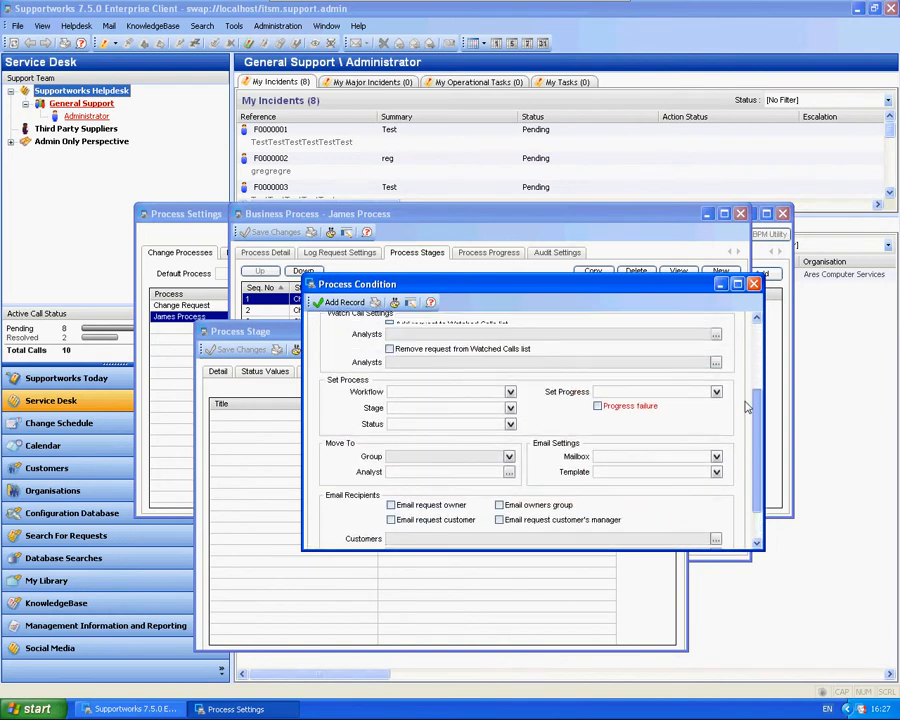
- Have the condition set workflow James Process, stage Change Information and status Gathering Information, and add the condition record
left_click(510, 417)
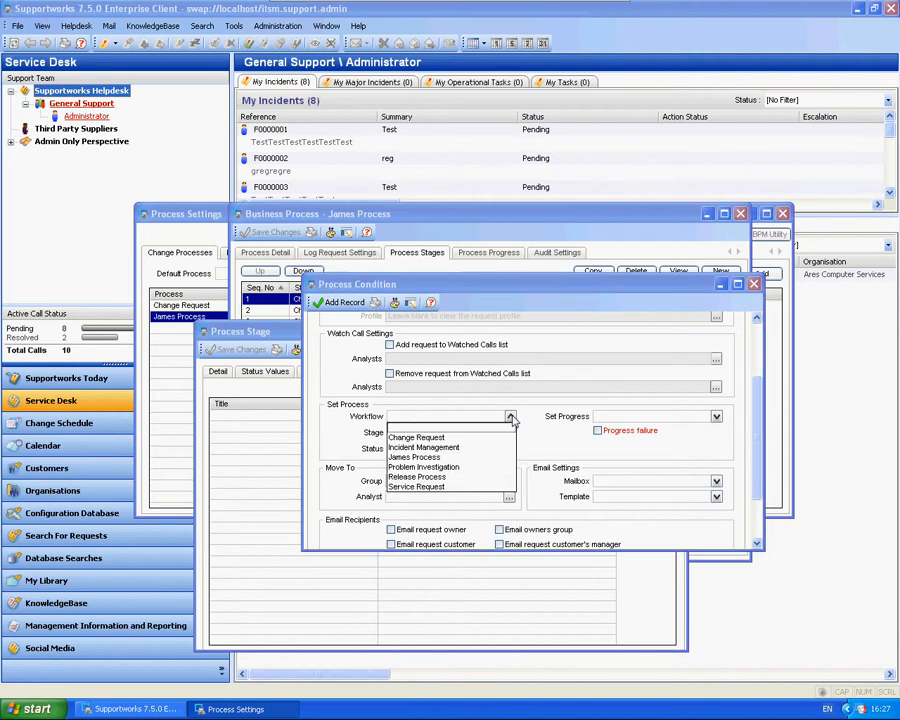
left_click(412, 457)
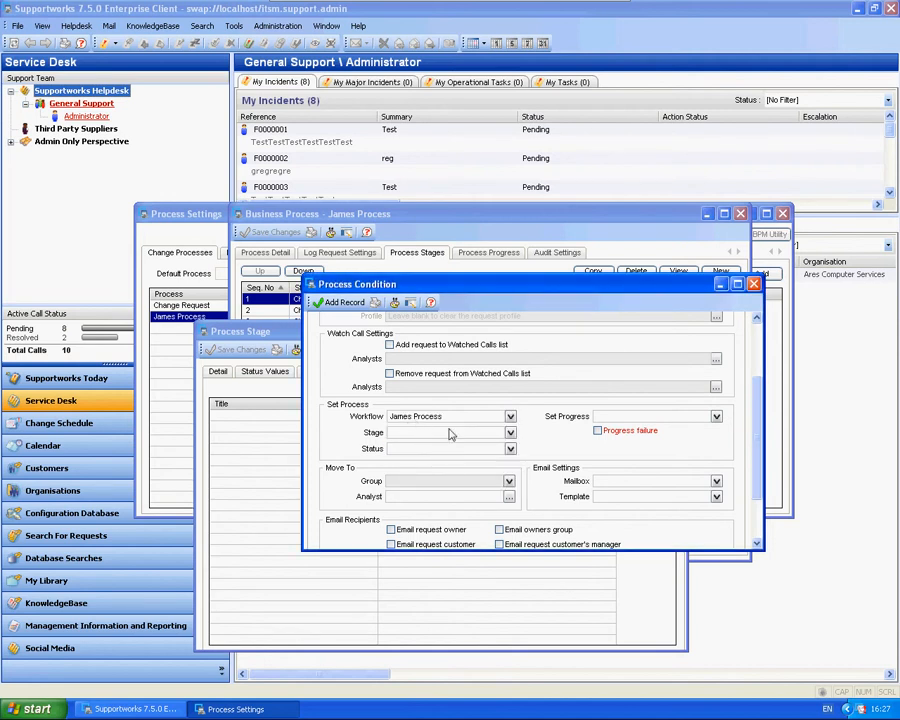
left_click(509, 432)
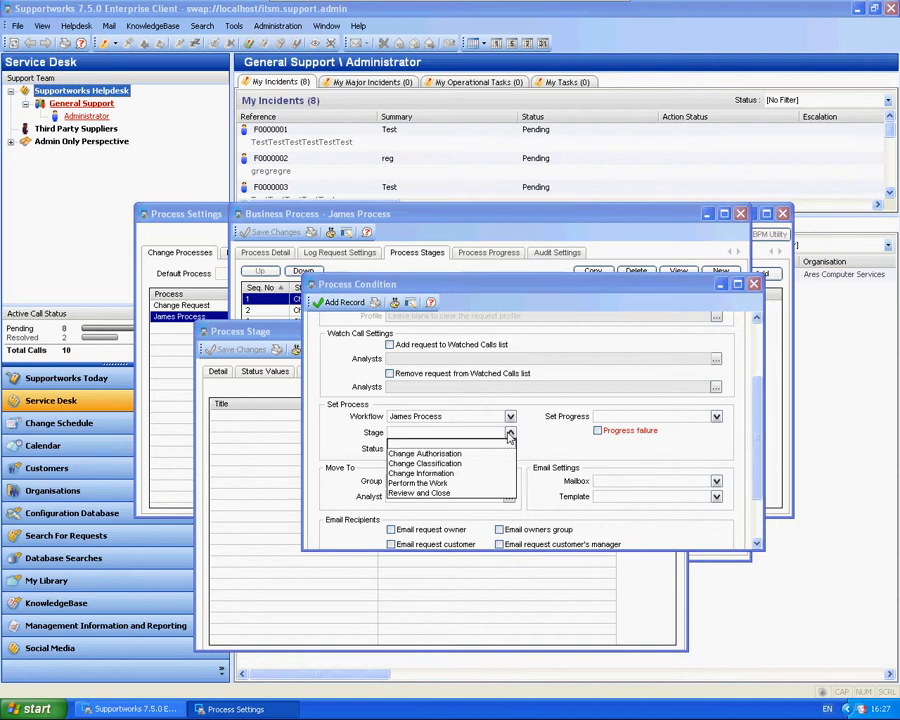
left_click(450, 454)
left_click(503, 433)
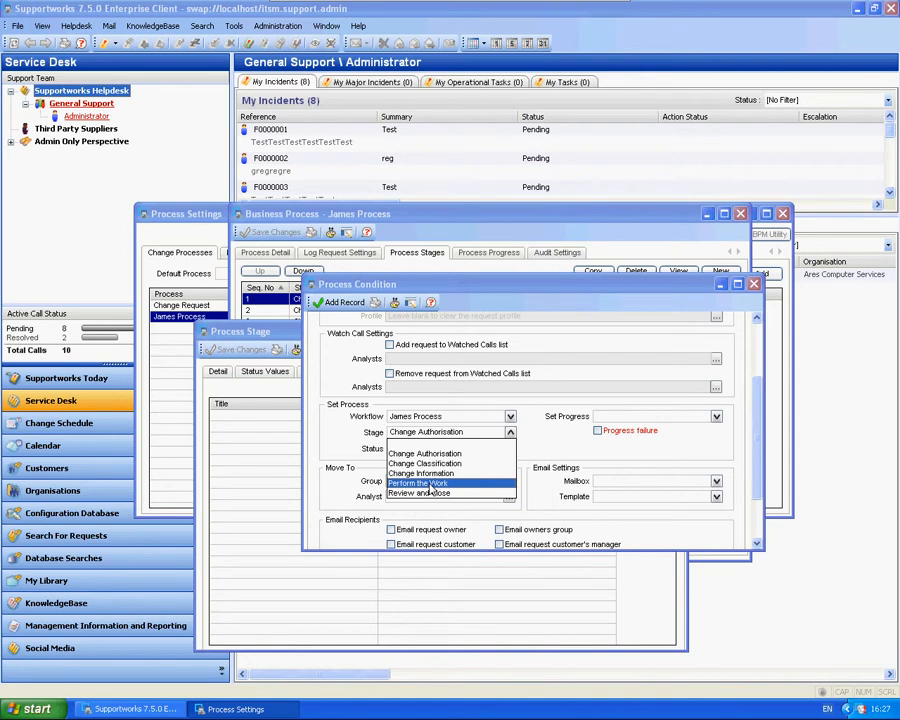
left_click(450, 473)
left_click(510, 449)
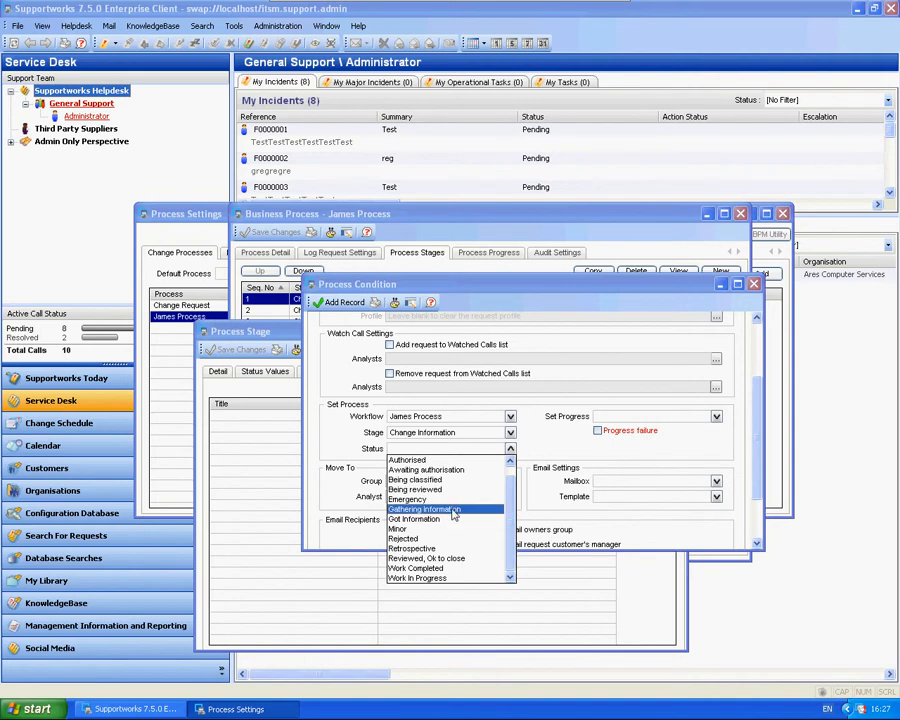
left_click(452, 517)
left_click(340, 302)
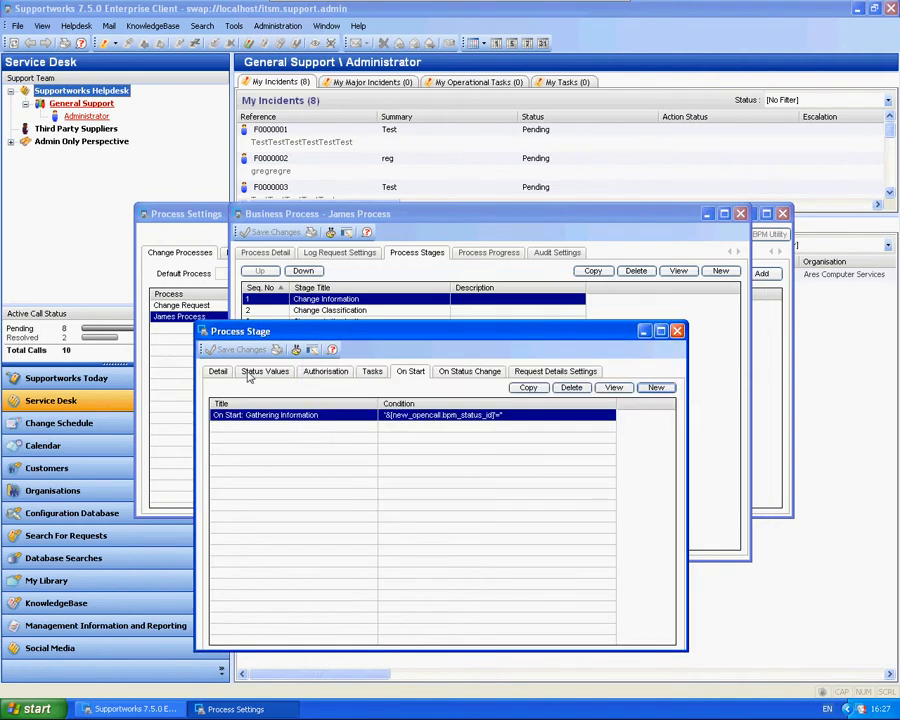
- Check the stage's On Status Change conditions and view the Got Information status value, selecting its name
left_click(462, 371)
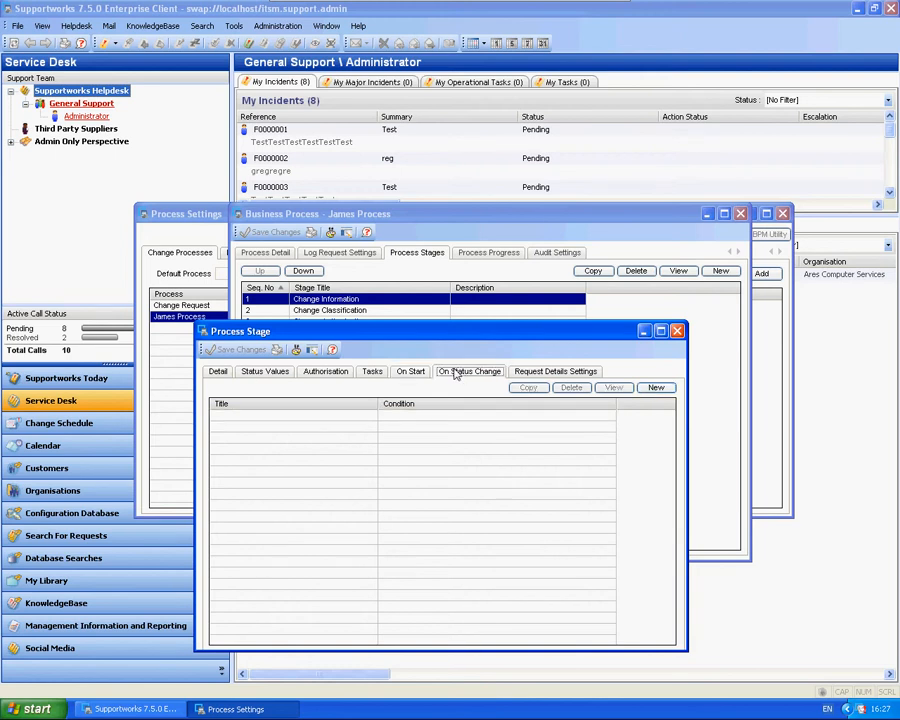
left_click(268, 372)
double_click(253, 427)
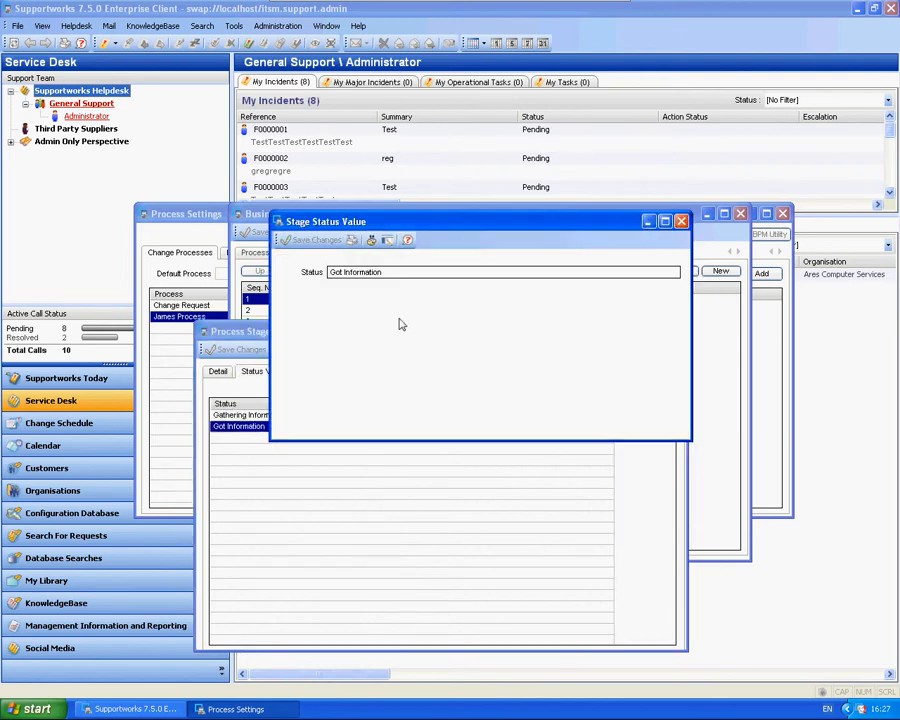
left_click_drag(330, 272, 398, 277)
left_click(681, 220)
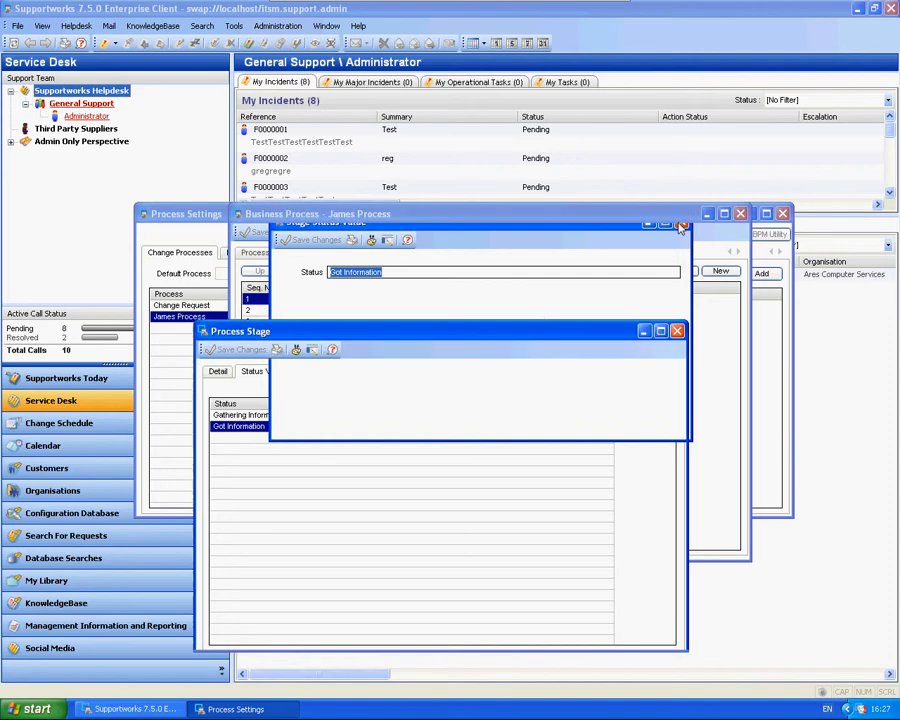
- Create an On Status Change condition titled "Goto: Next stage" for the Change Information stage, testing whether BPM Status equals Got Information
left_click(446, 373)
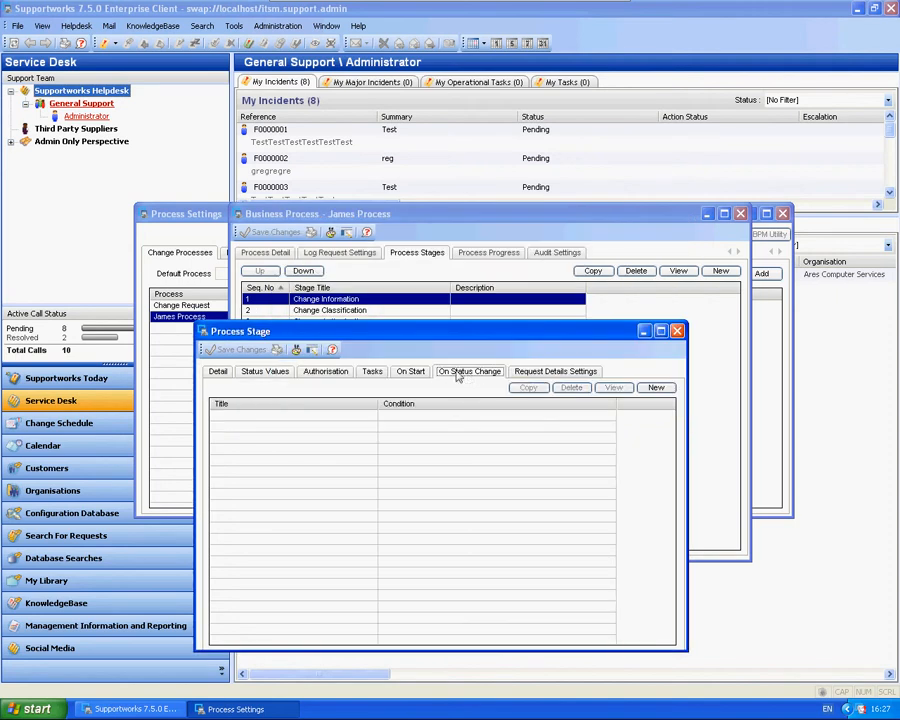
left_click(655, 387)
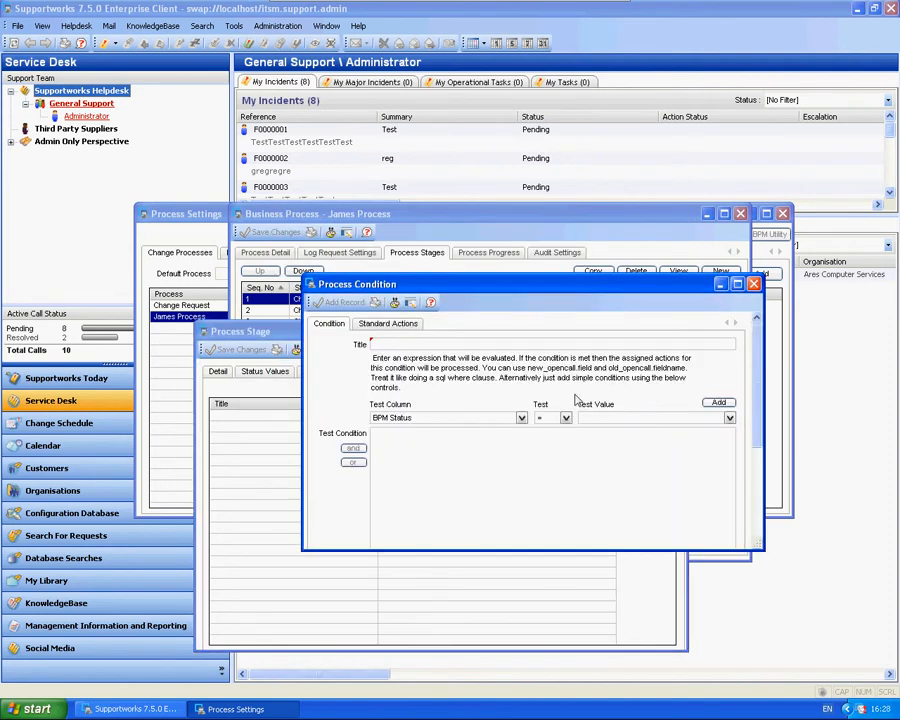
left_click(729, 418)
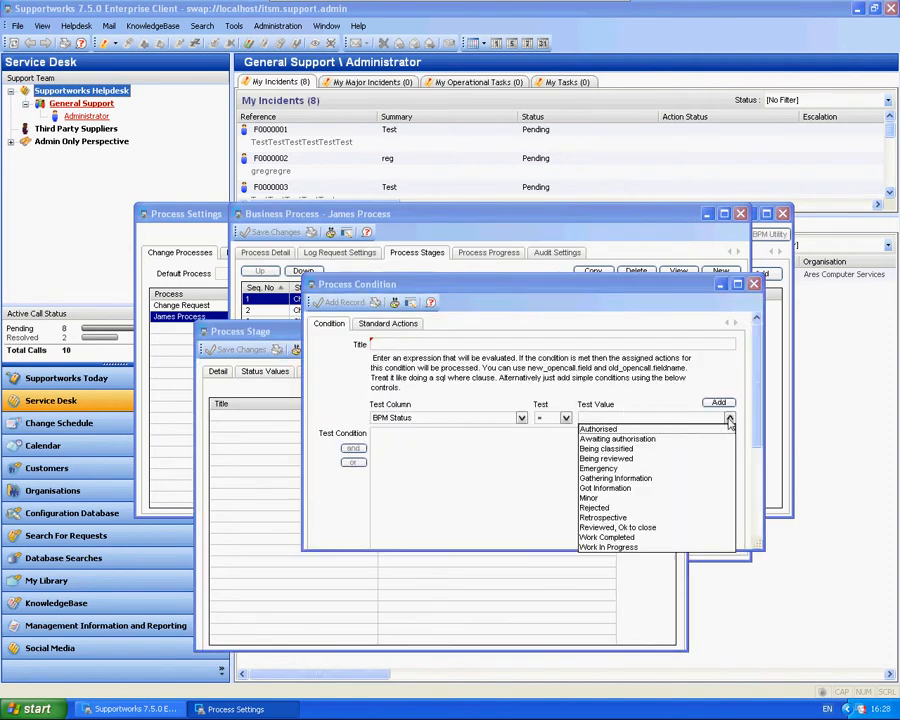
left_click(612, 487)
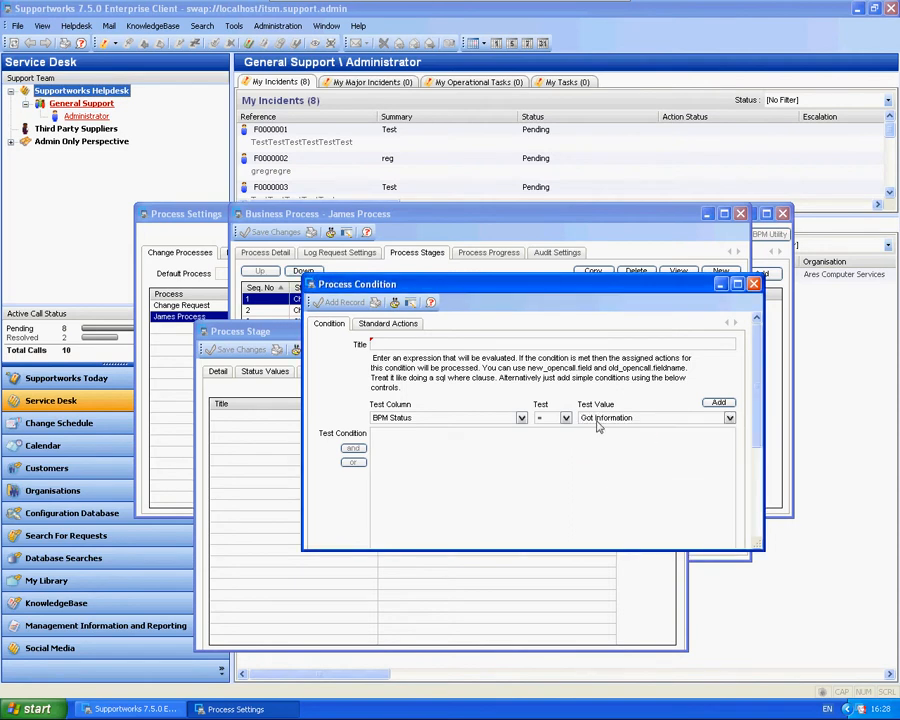
left_click(718, 402)
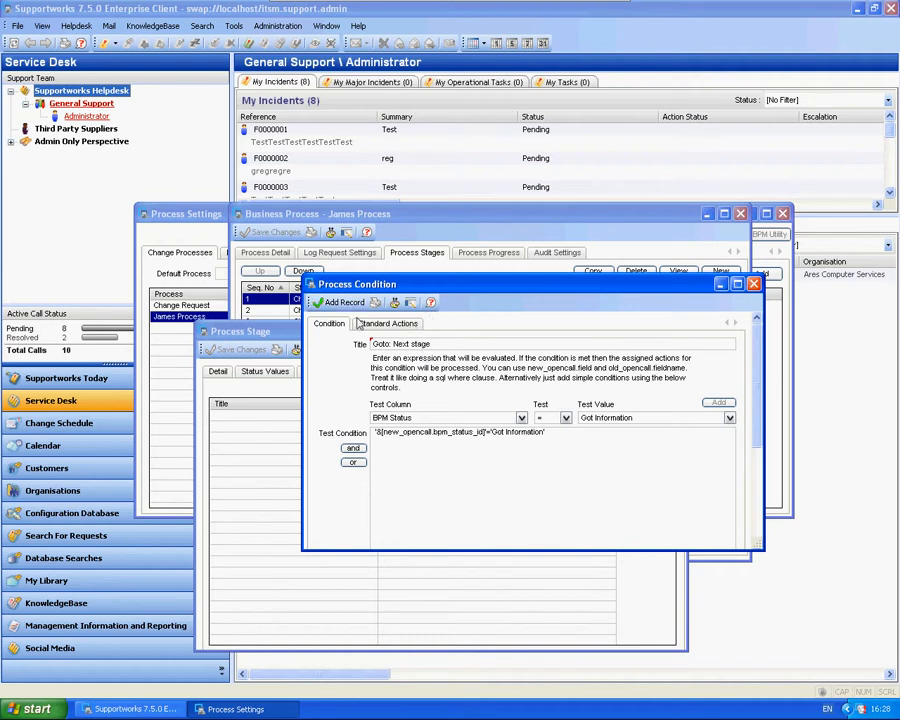
- Have the condition set workflow James Process, stage Change Classification and status Being classified, and add the condition record
left_click(399, 326)
left_click_drag(450, 285, 431, 199)
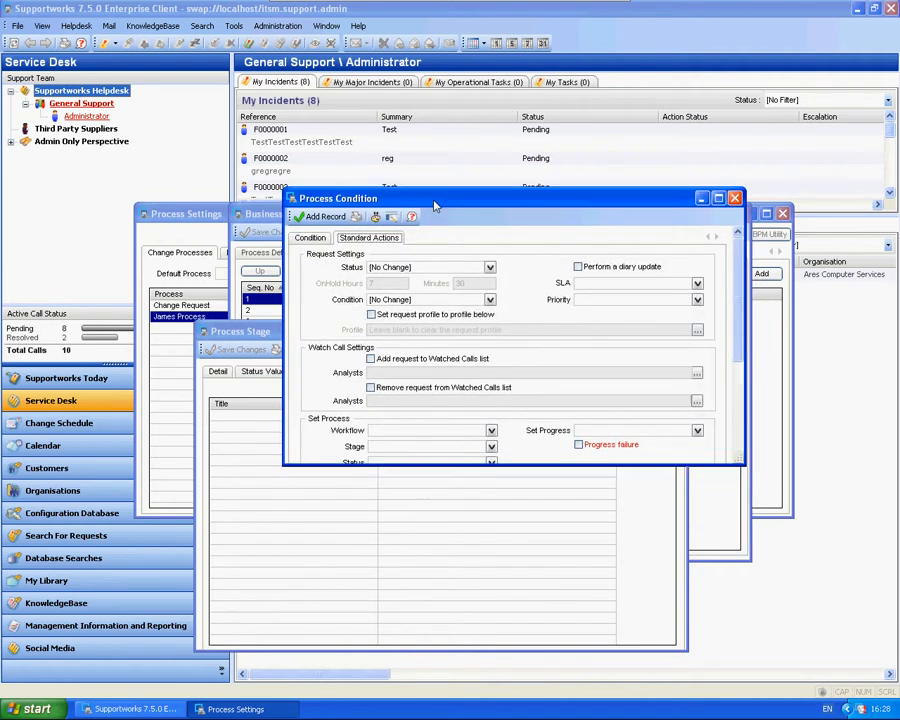
left_click_drag(743, 473, 829, 572)
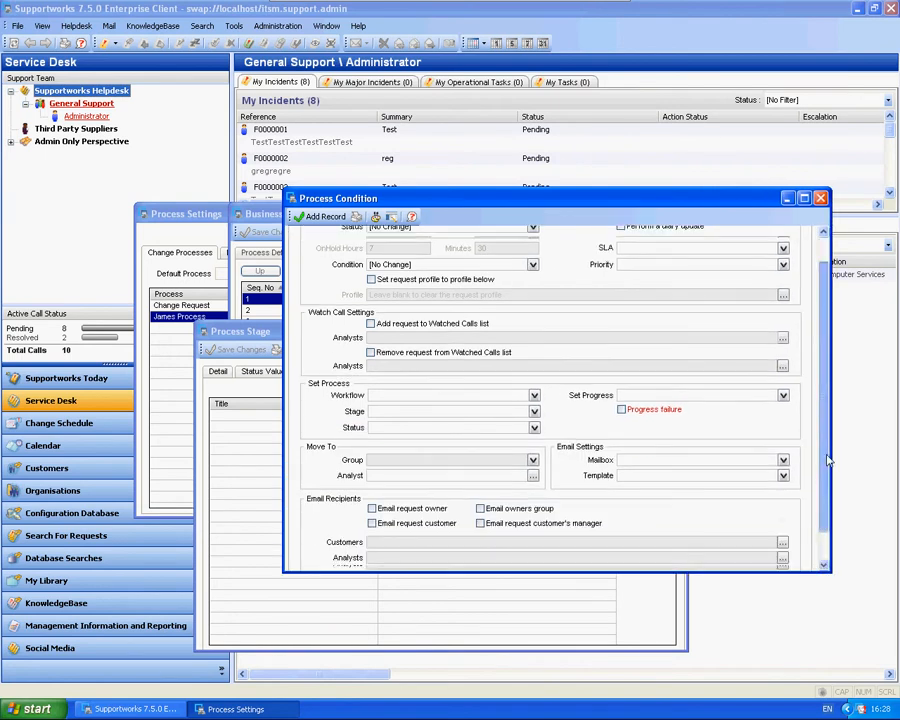
left_click(534, 366)
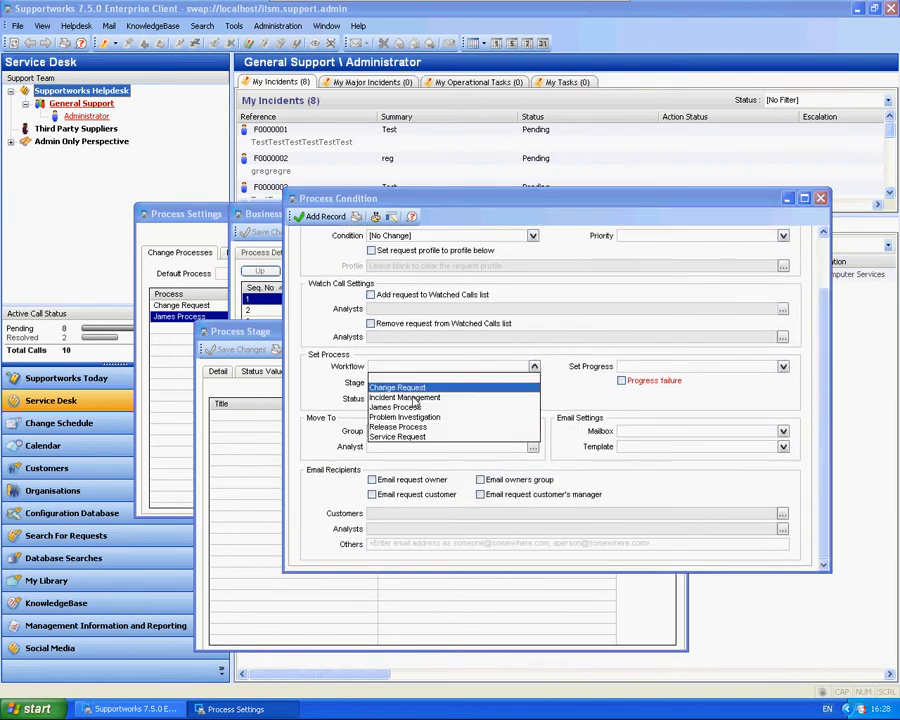
left_click(406, 404)
left_click(534, 382)
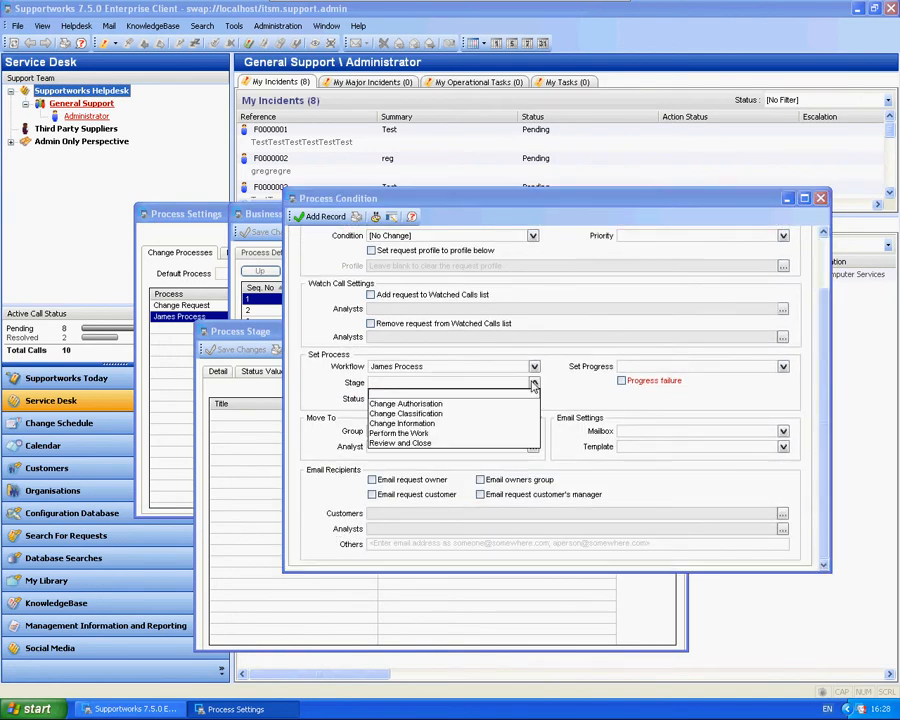
left_click(409, 413)
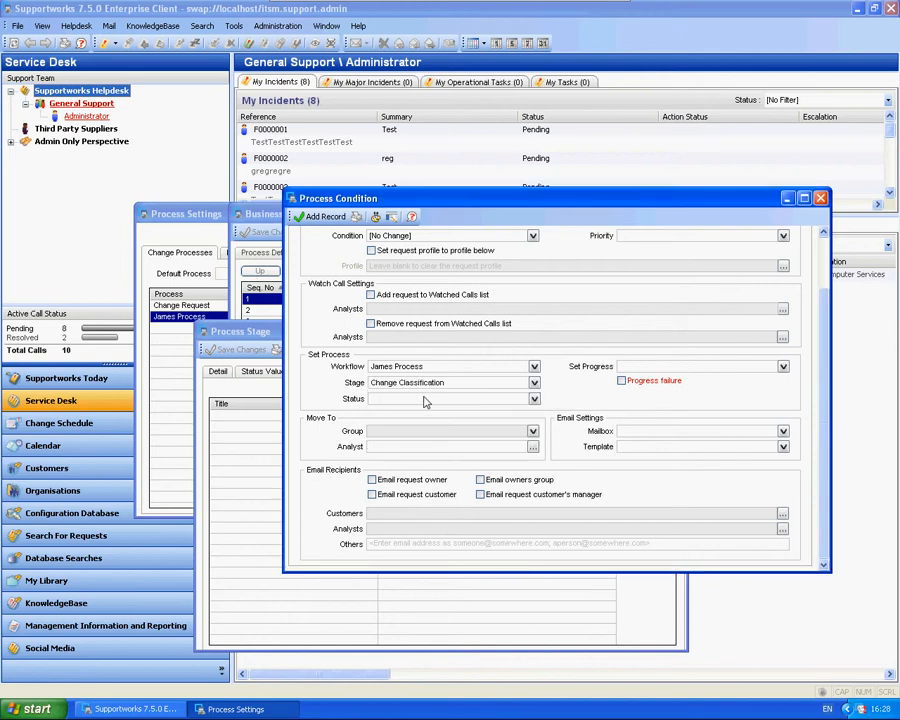
left_click(534, 399)
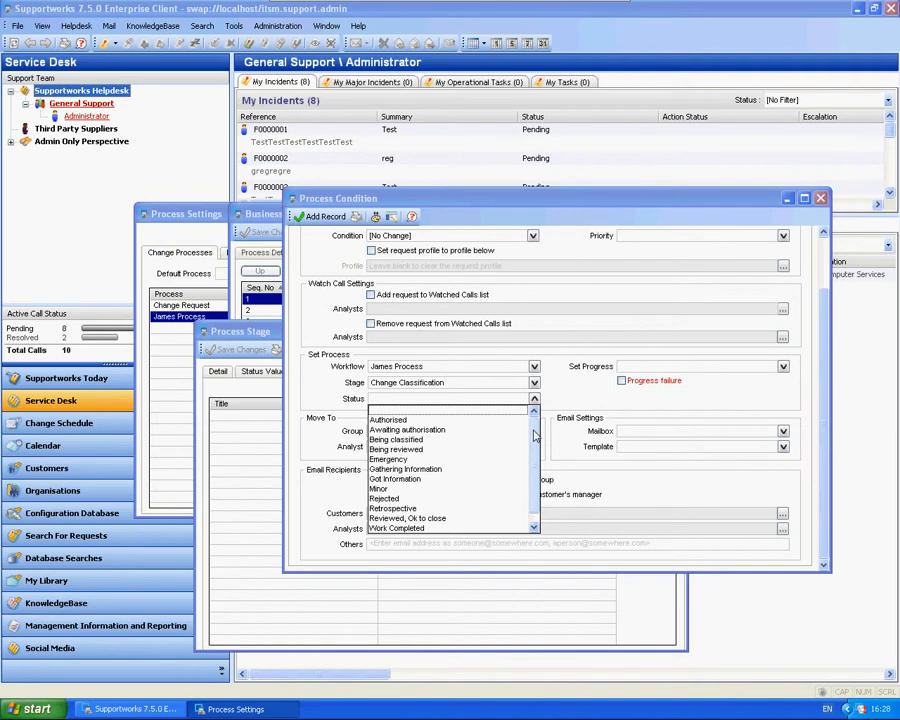
left_click_drag(534, 435, 534, 451)
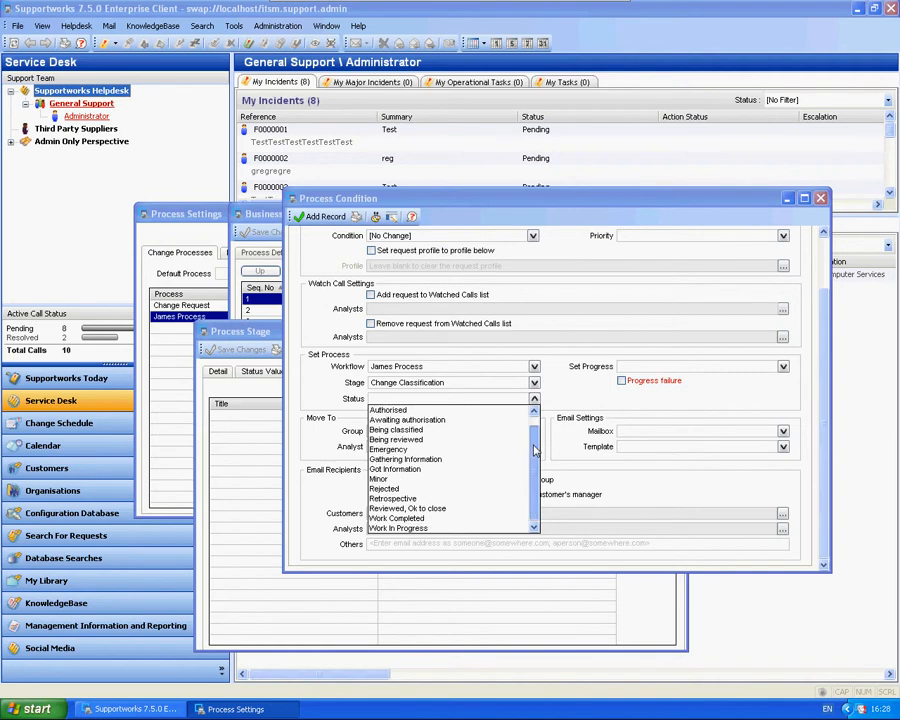
left_click(425, 430)
left_click(305, 216)
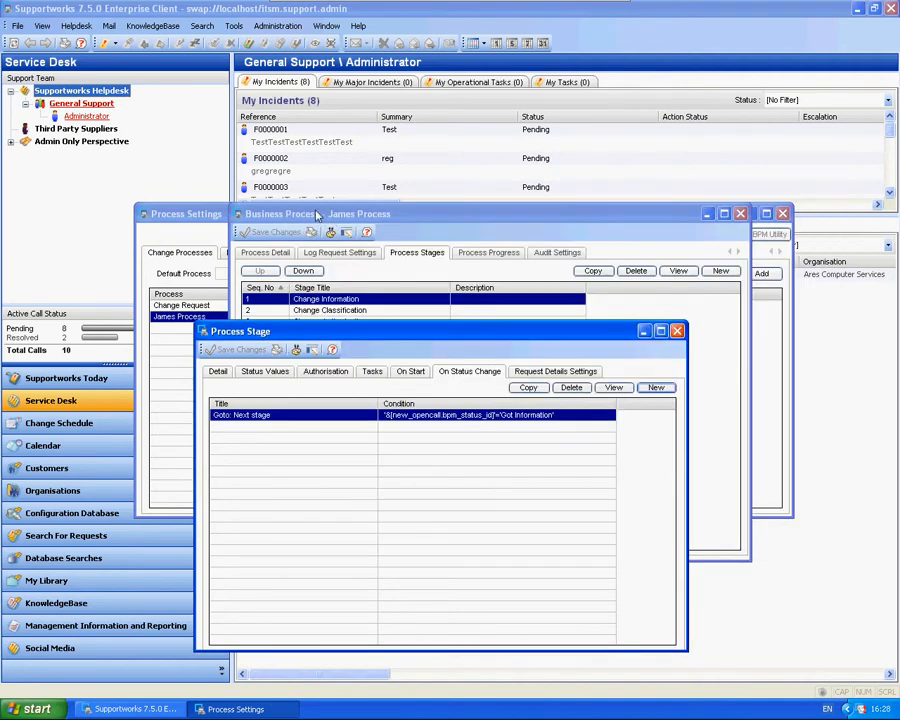
- Close the Change Information stage, then open the Change Classification stage and check its status values, viewing the Emergency entry
left_click(677, 331)
double_click(380, 313)
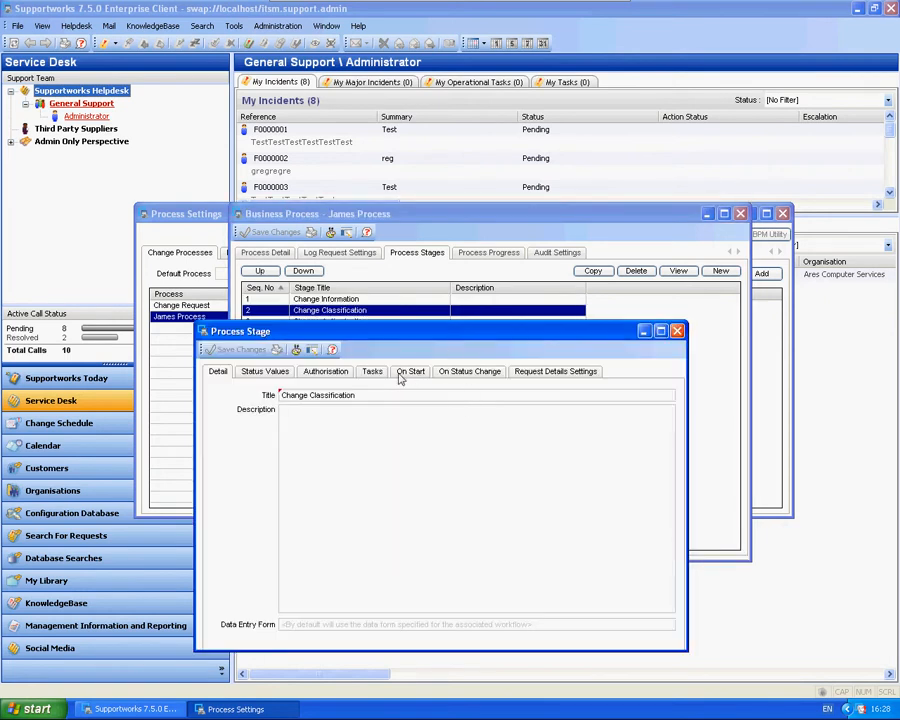
left_click(266, 372)
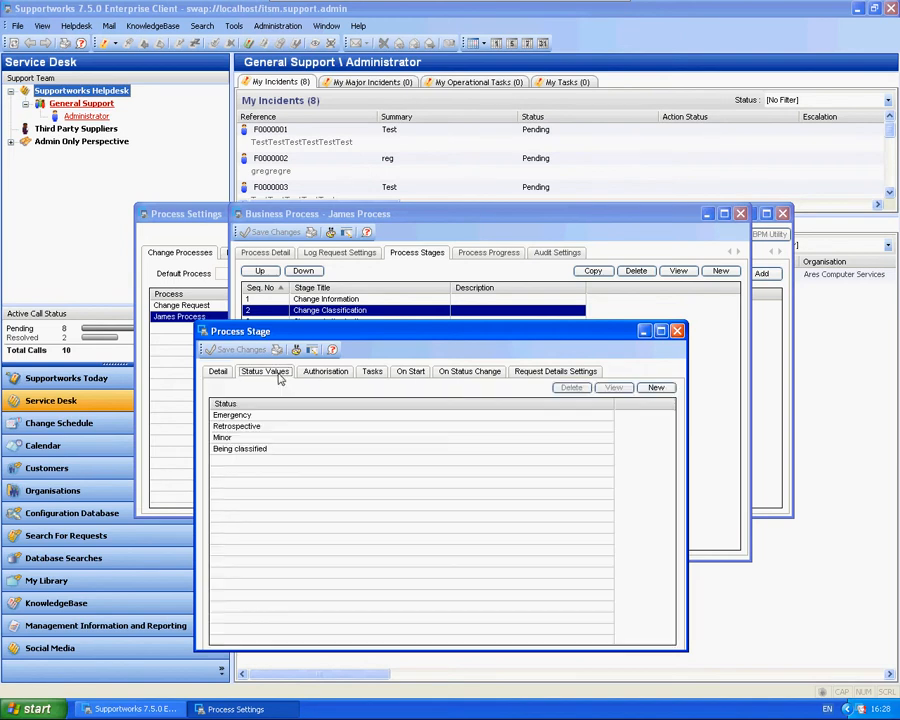
left_click(249, 452)
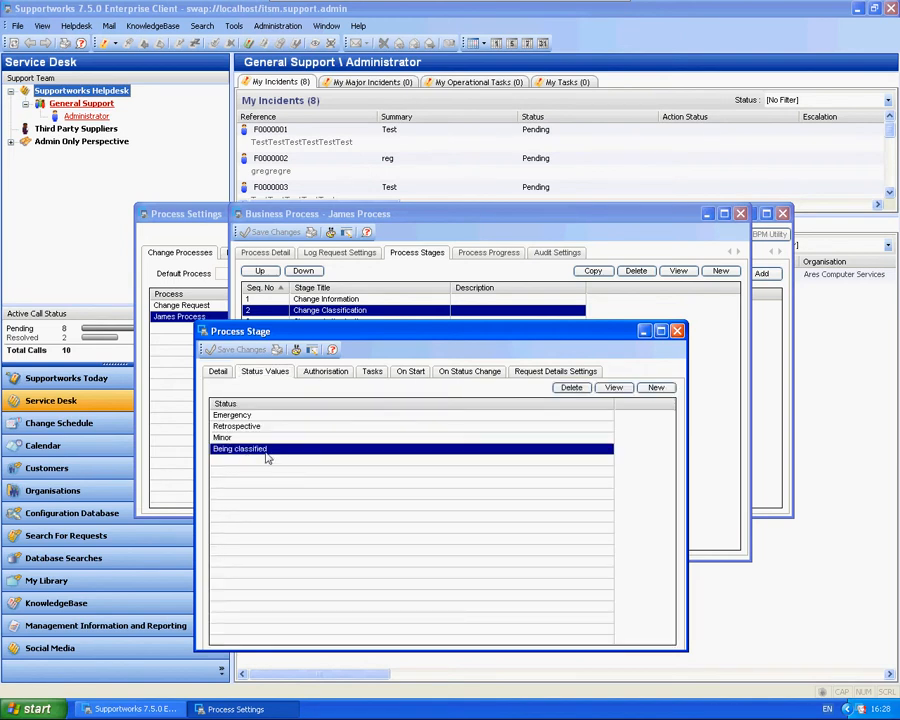
double_click(234, 414)
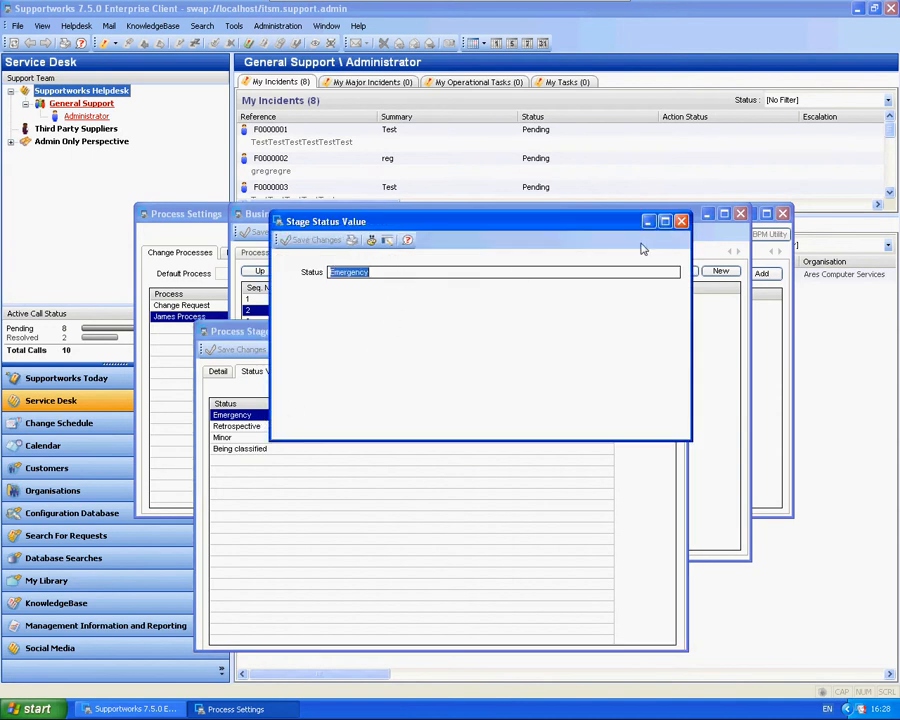
left_click(681, 222)
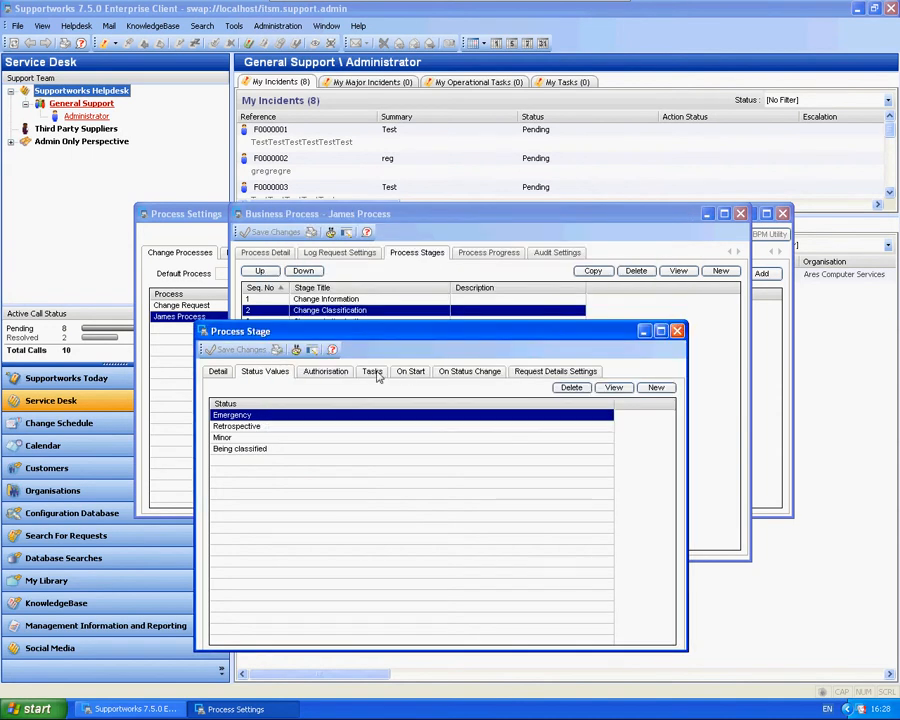
- Create an On Status Change condition titled "Goto: Next Stage" for Change Classification, testing whether BPM Status equals Emergency
left_click(452, 373)
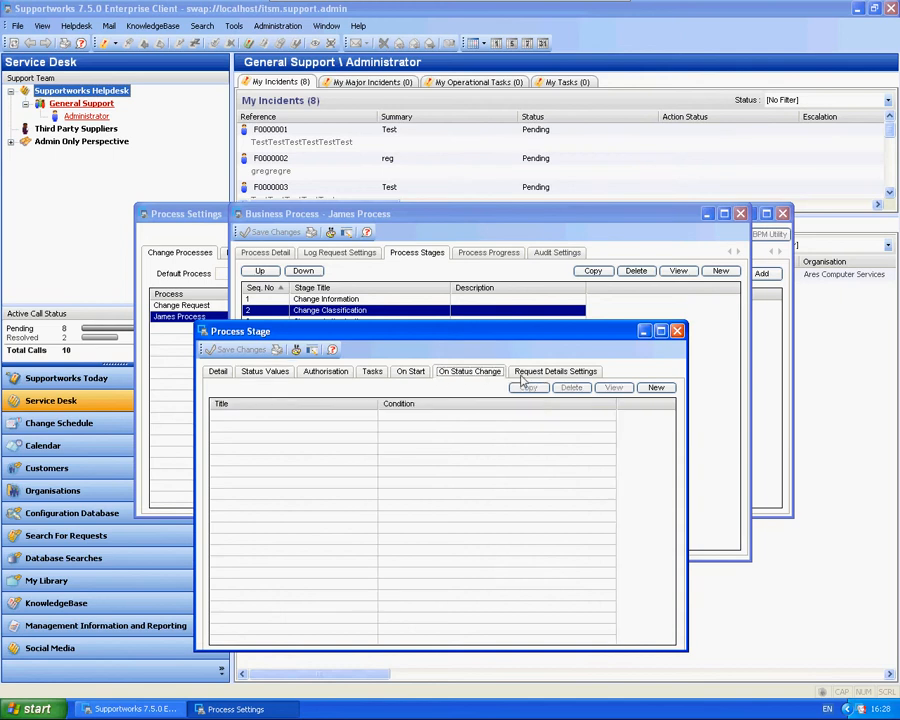
left_click(656, 388)
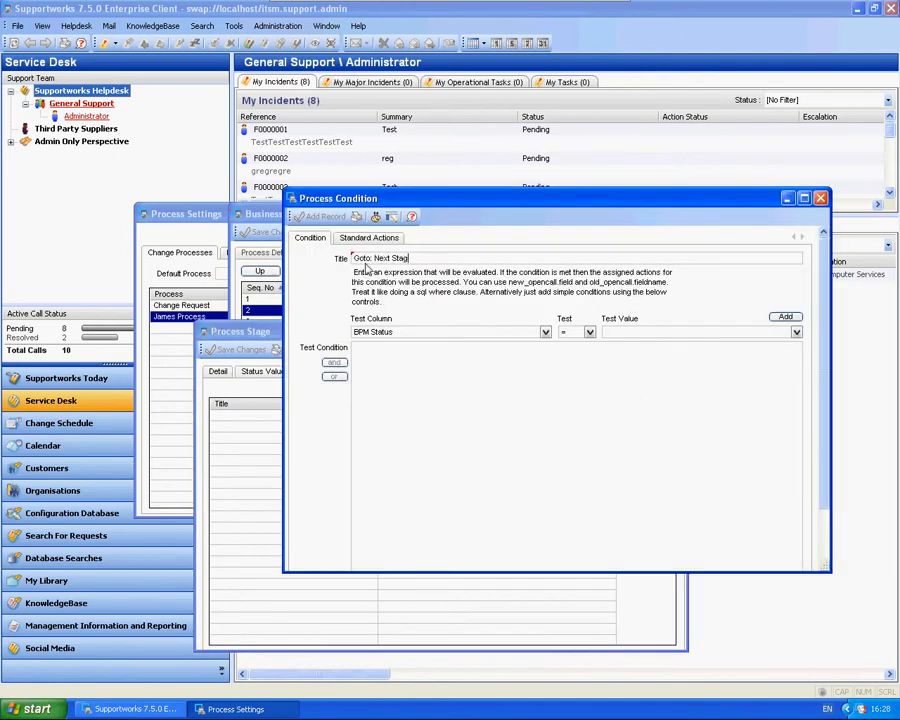
left_click(796, 332)
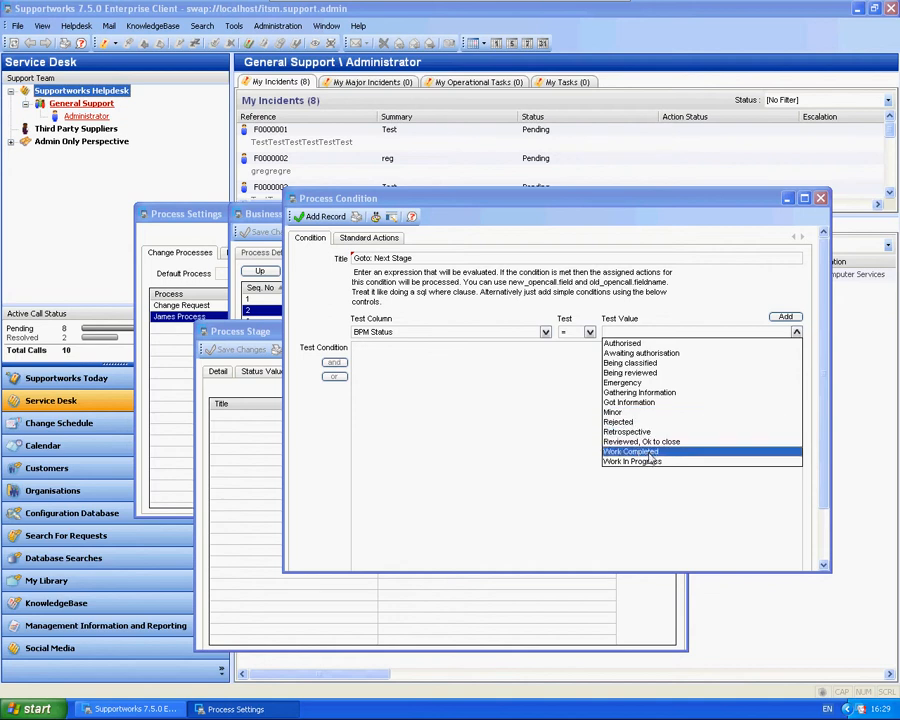
left_click(622, 382)
left_click(785, 316)
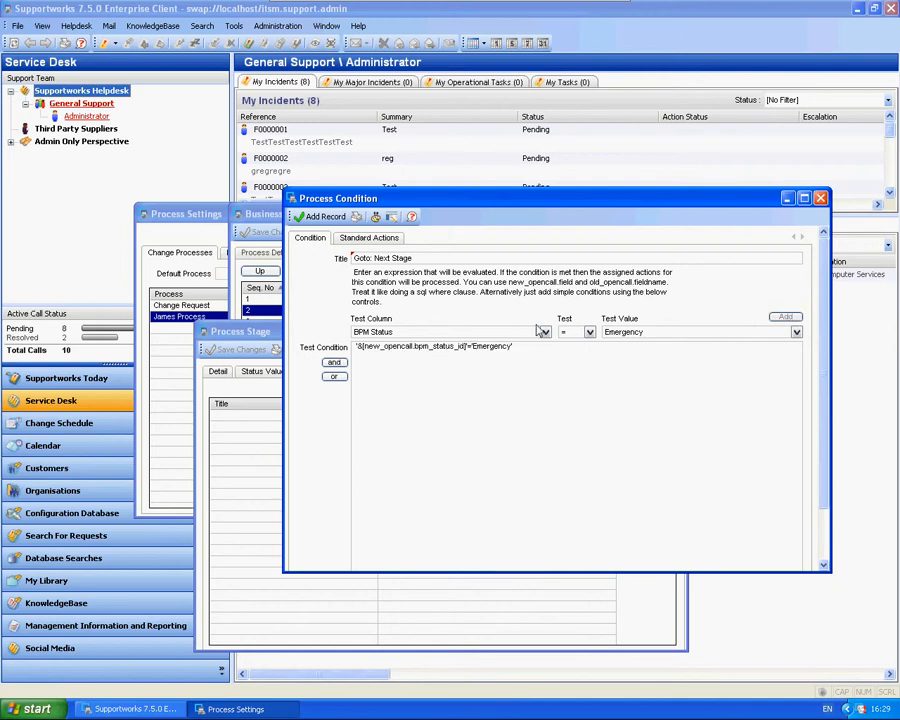
- Have the Emergency condition set workflow James Process, stage Change Authorisation and status Awaiting authorisation, and add the condition record
left_click(385, 236)
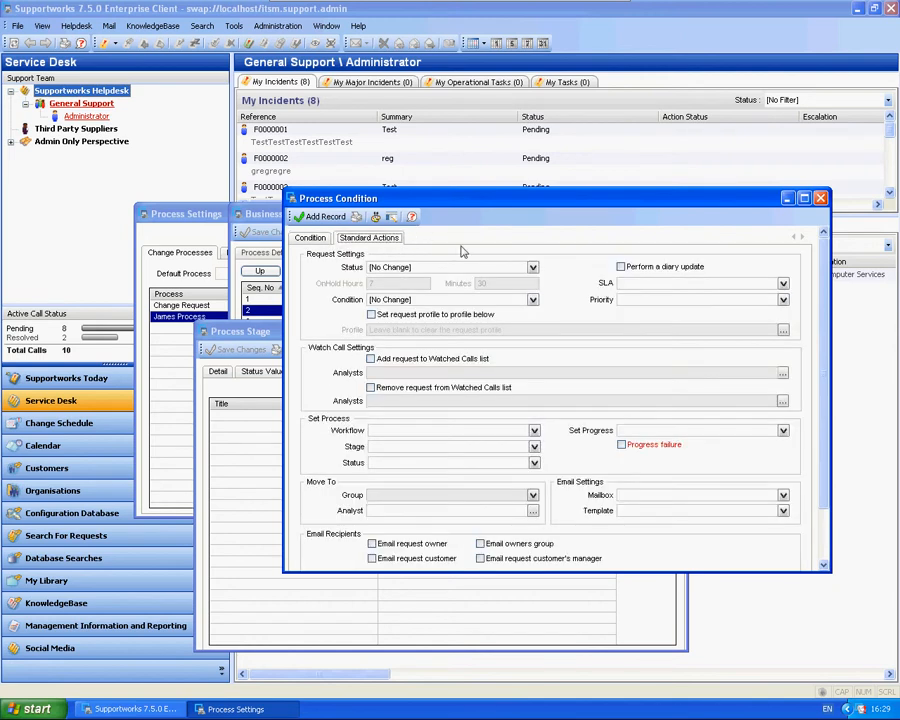
left_click(534, 430)
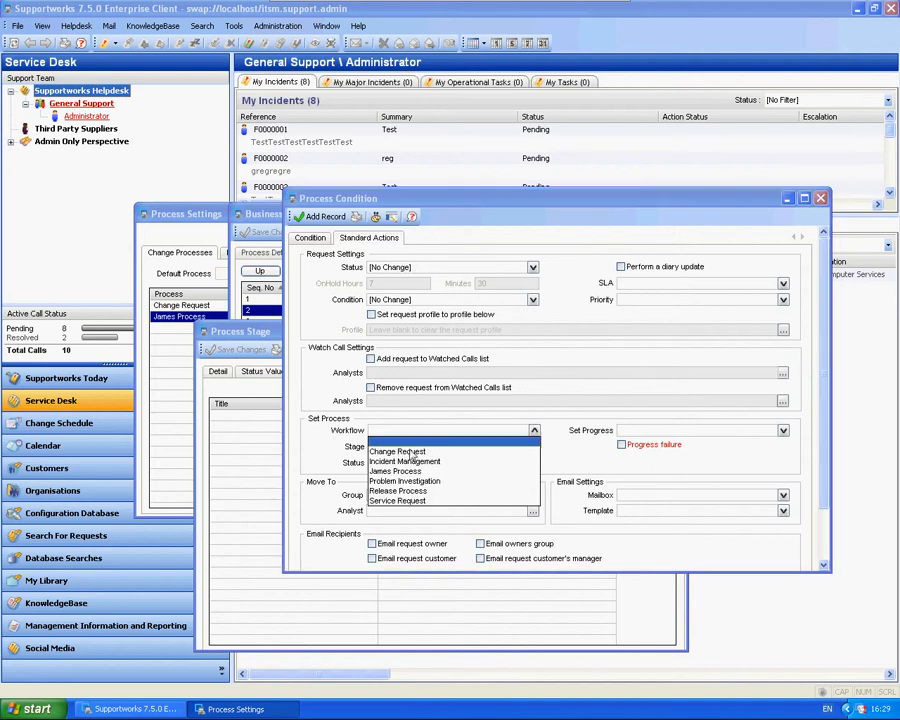
left_click(384, 472)
left_click(534, 446)
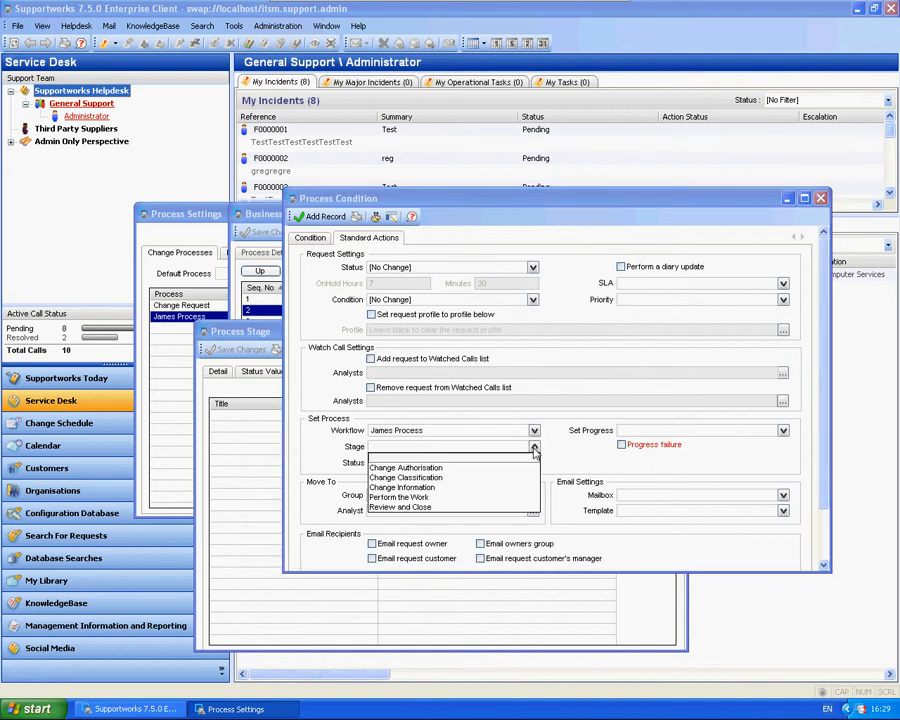
left_click(424, 468)
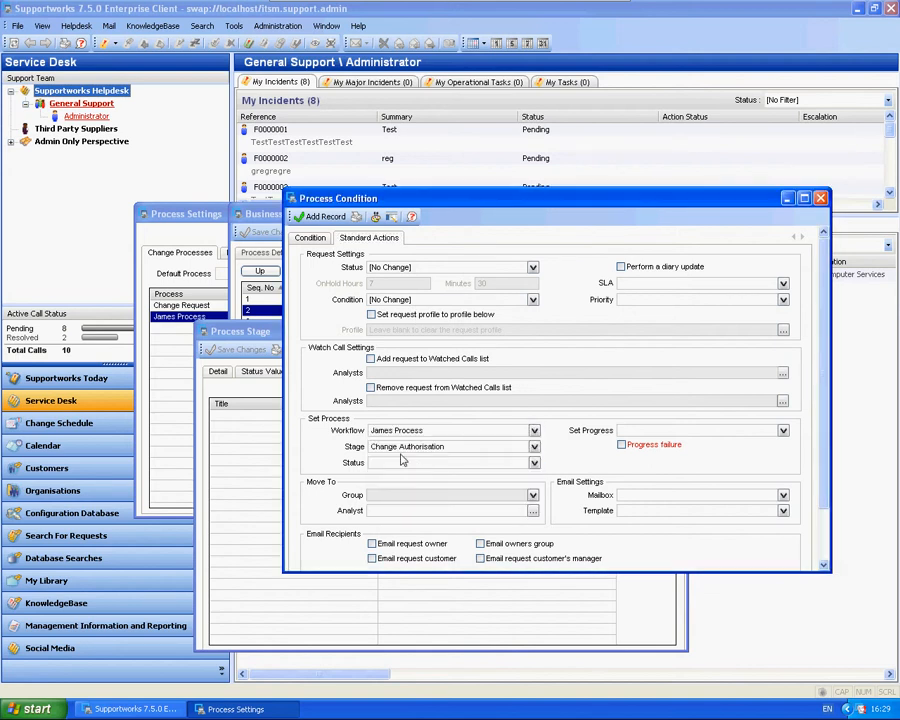
left_click(534, 462)
left_click(419, 496)
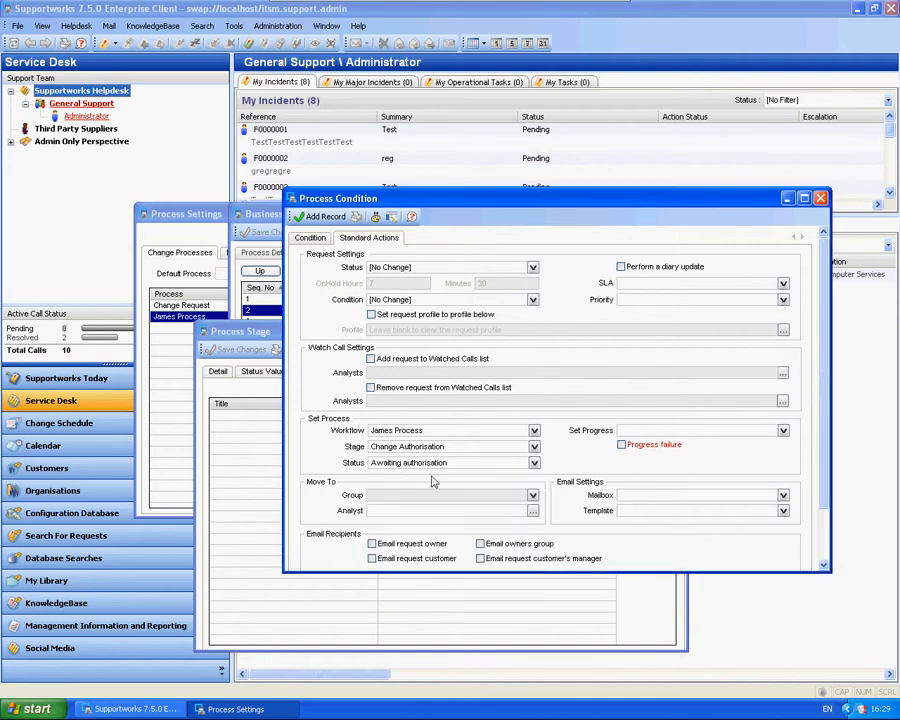
left_click(323, 218)
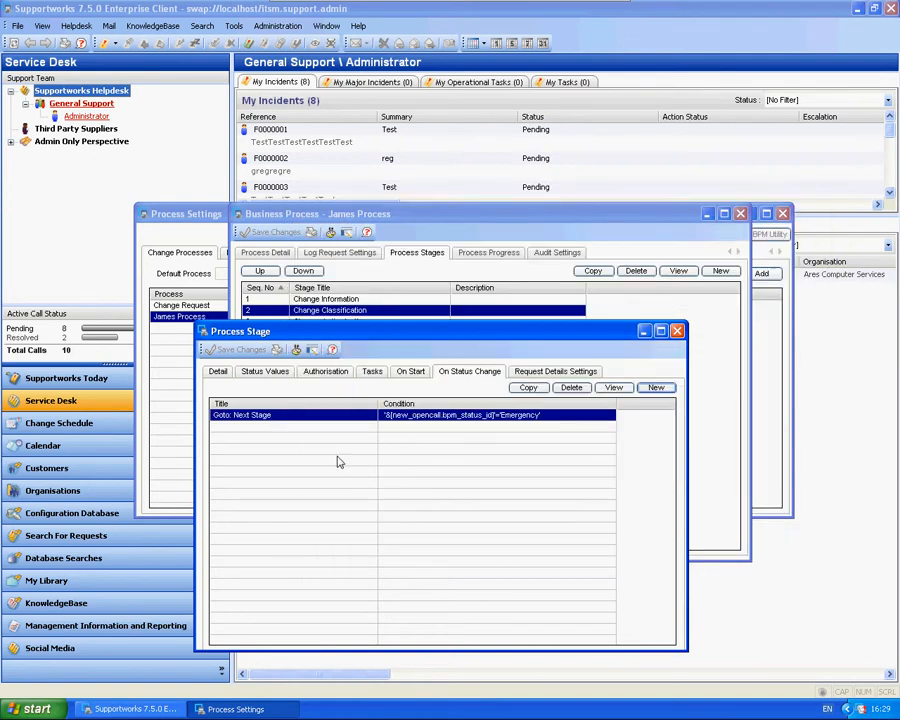
- Open the Change Authorisation stage and create an On Status Change condition titled "Goto: next stage" that tests whether BPM Status equals Authorised
left_click(677, 330)
double_click(363, 322)
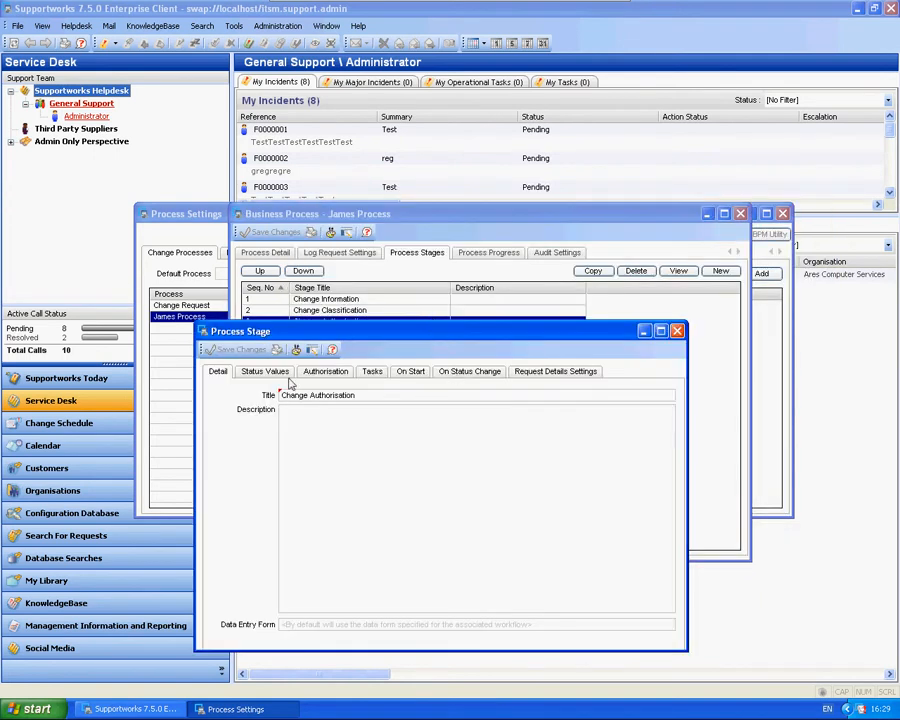
left_click(266, 372)
left_click(467, 372)
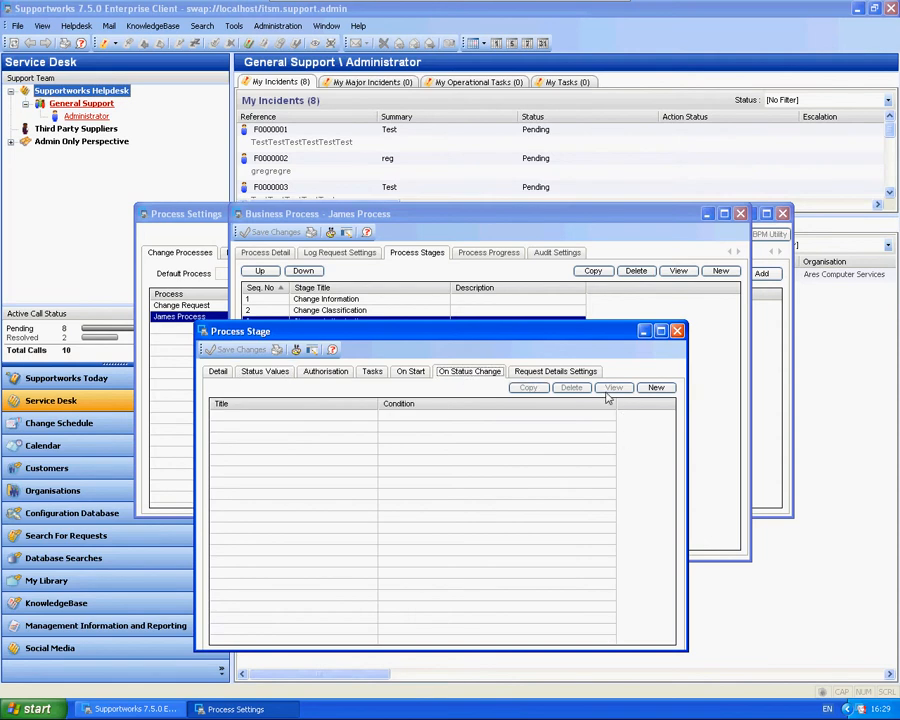
left_click(657, 388)
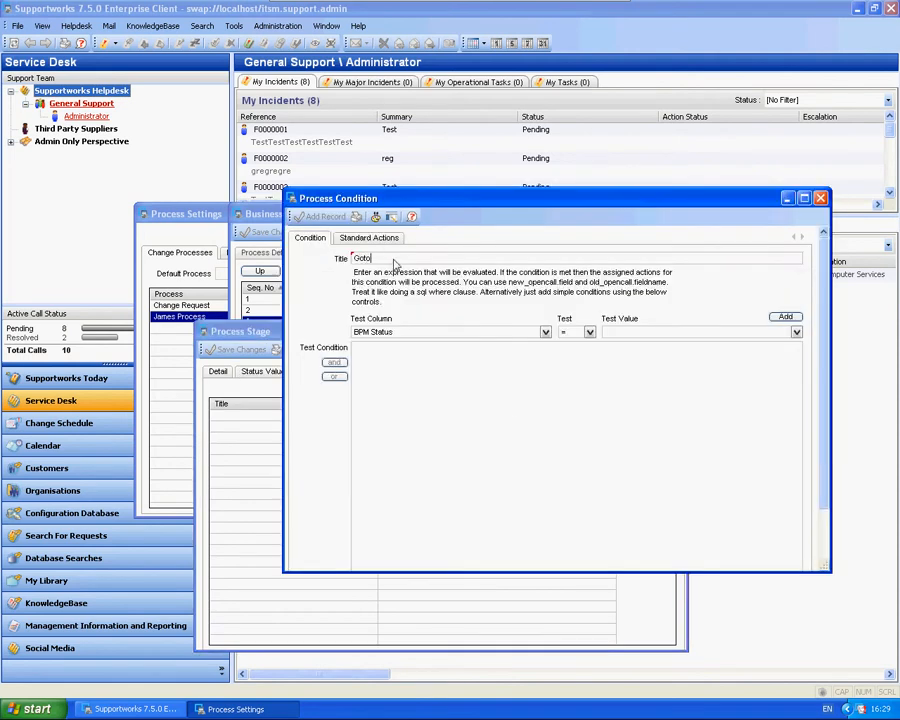
type("Goto: next stage")
left_click(797, 332)
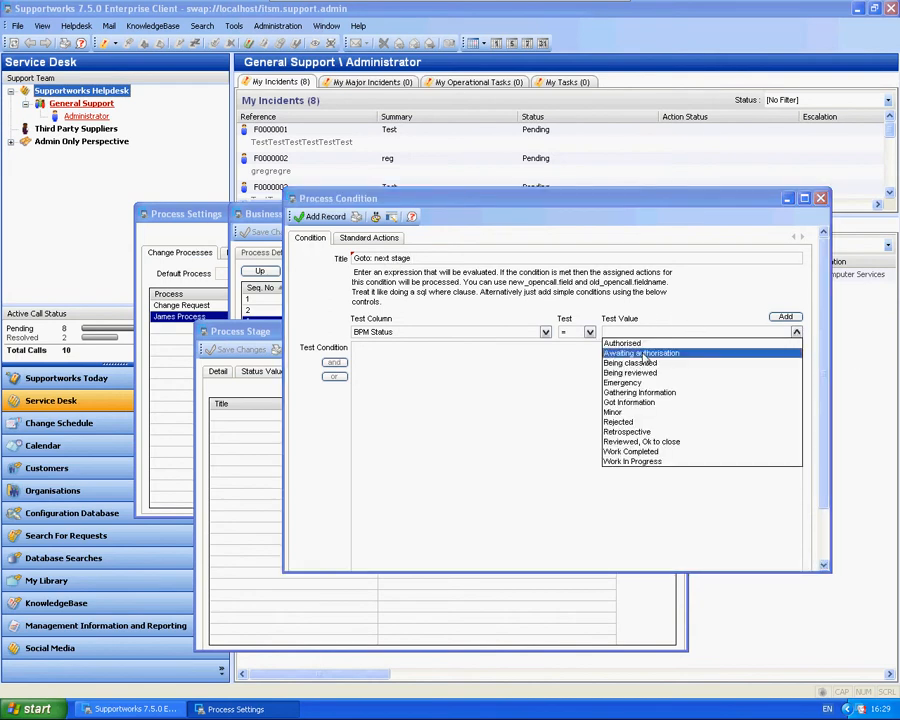
left_click(631, 345)
left_click(784, 316)
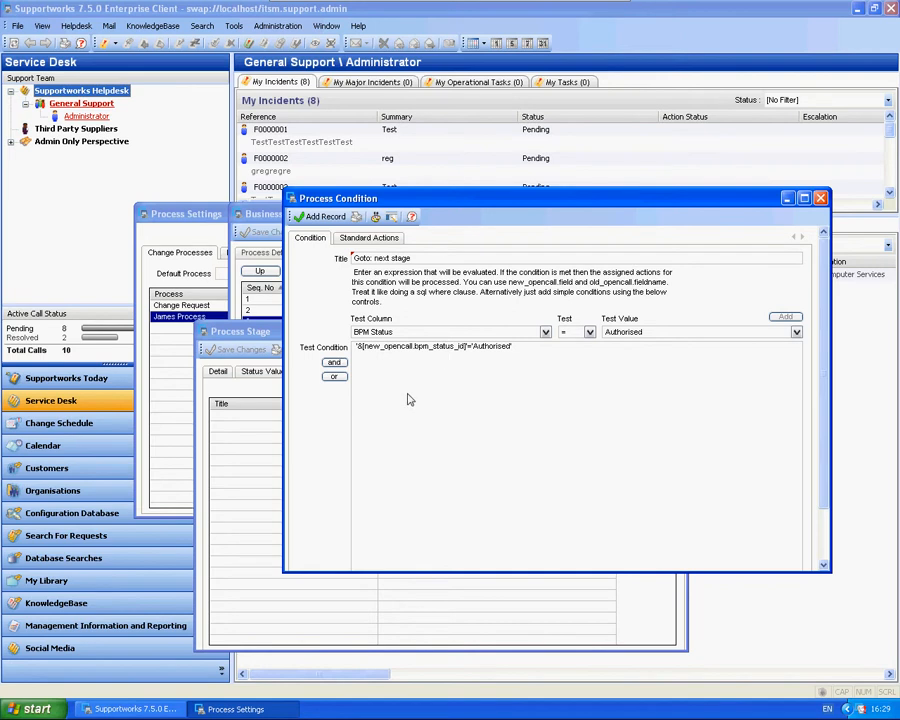
- Have the Authorised condition set workflow James Process, stage Perform the Work and status Work In Progress, and add the condition record
left_click(368, 237)
left_click(534, 431)
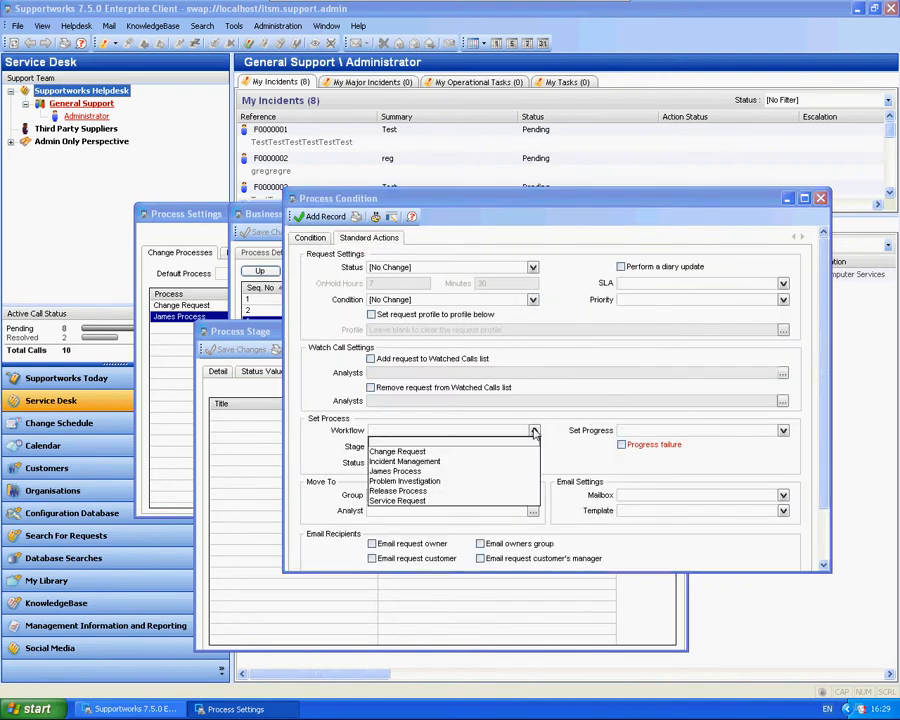
left_click(401, 474)
left_click(534, 447)
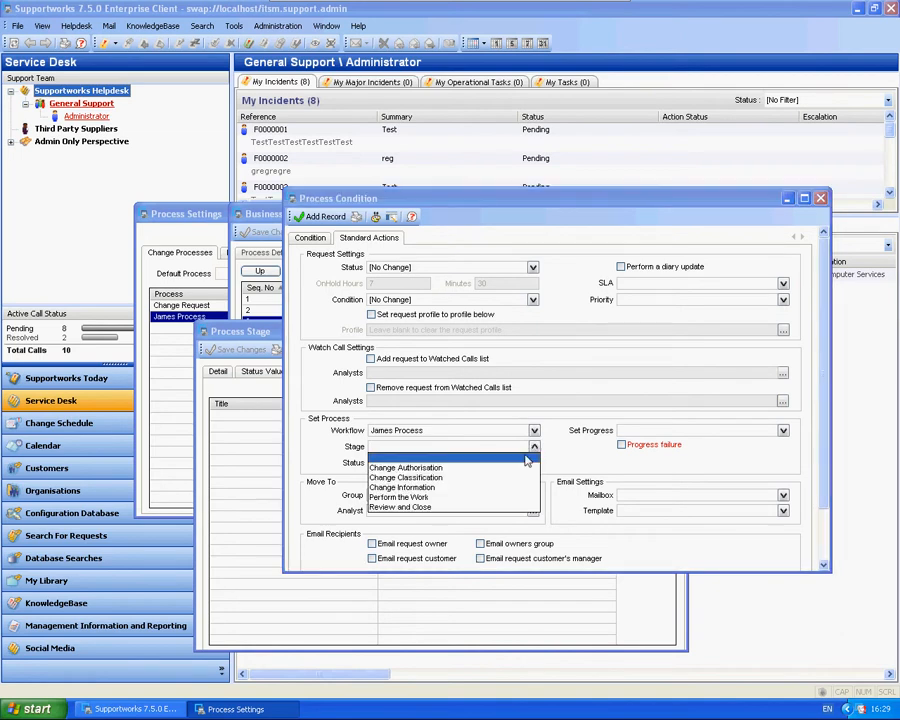
left_click(430, 497)
left_click(533, 463)
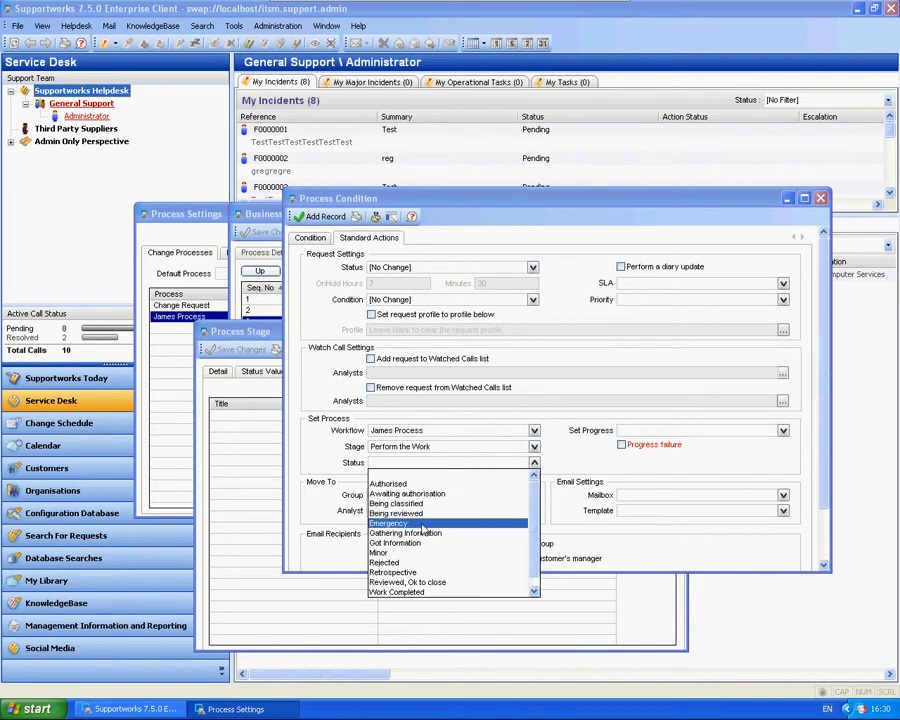
left_click_drag(533, 517, 530, 542)
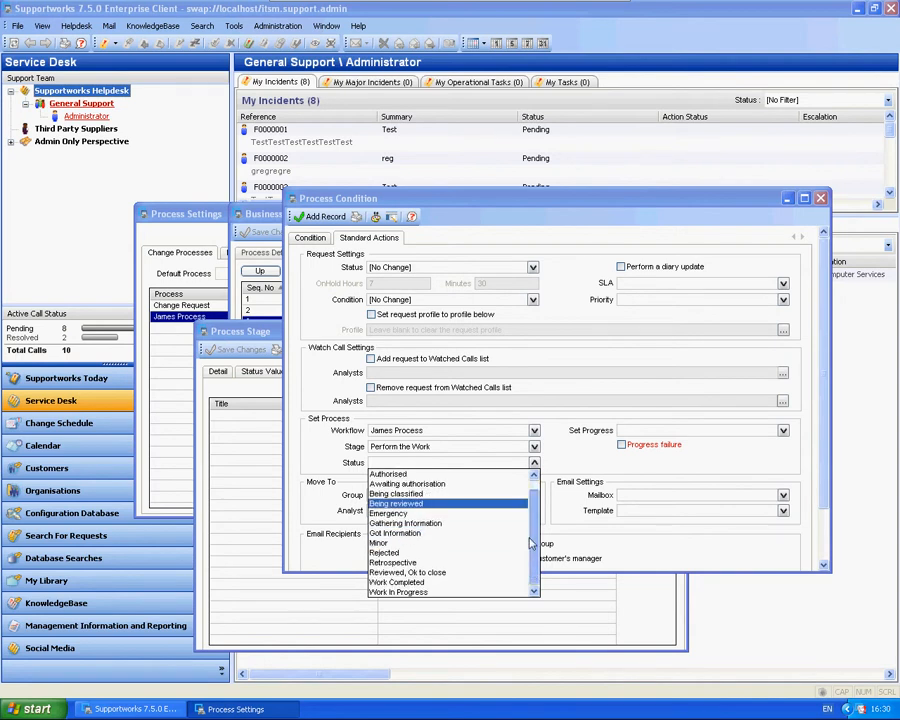
left_click(458, 591)
left_click(324, 217)
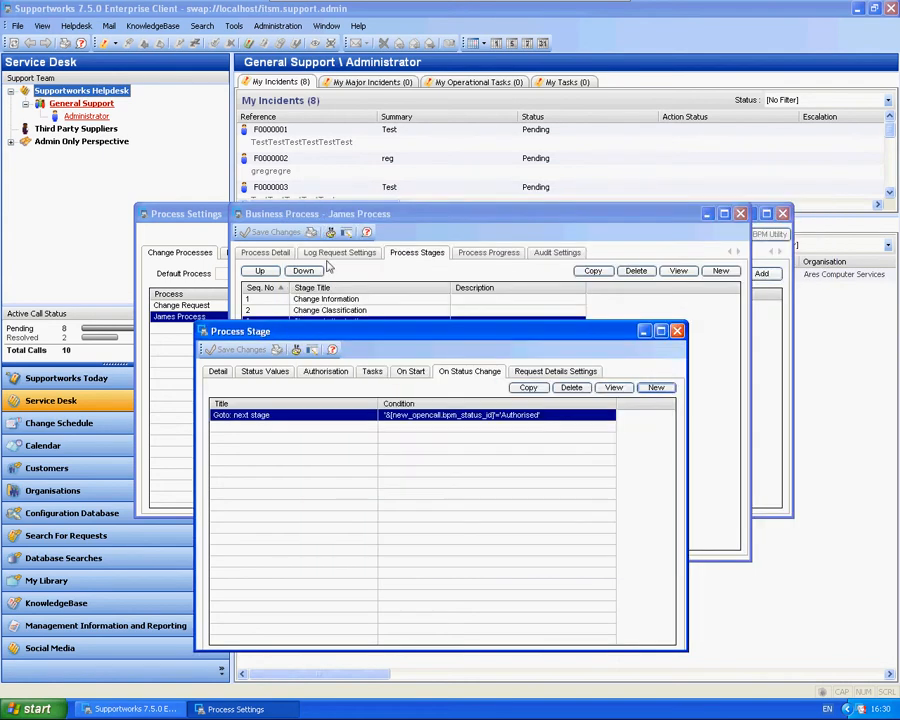
- Create another On Status Change condition for Change Authorisation titled "Goto: Closure", testing whether BPM Status equals Rejected
left_click(656, 388)
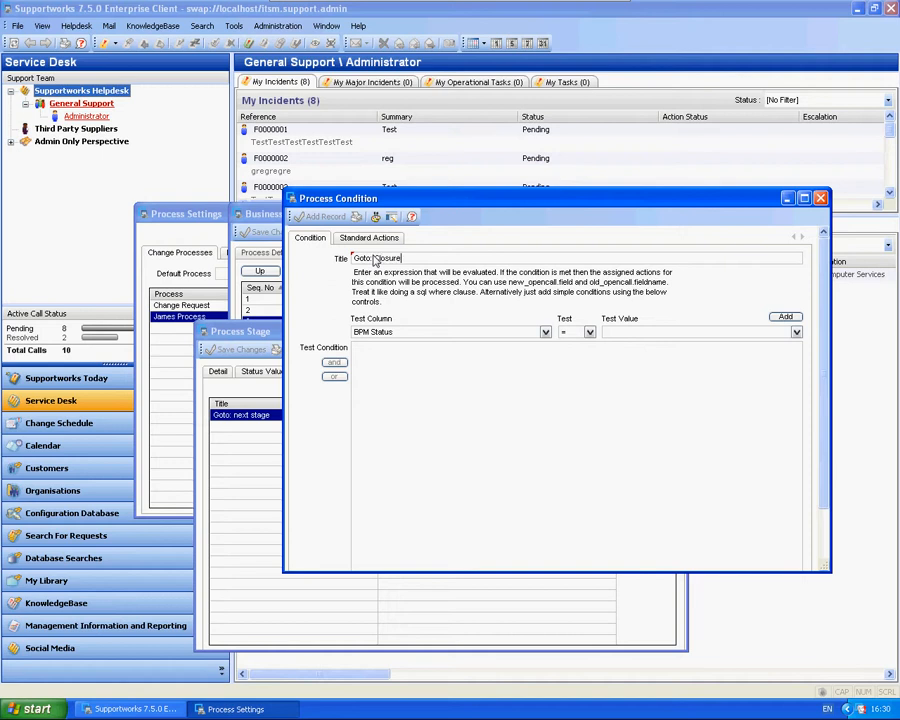
left_click(802, 332)
left_click(800, 334)
left_click(680, 420)
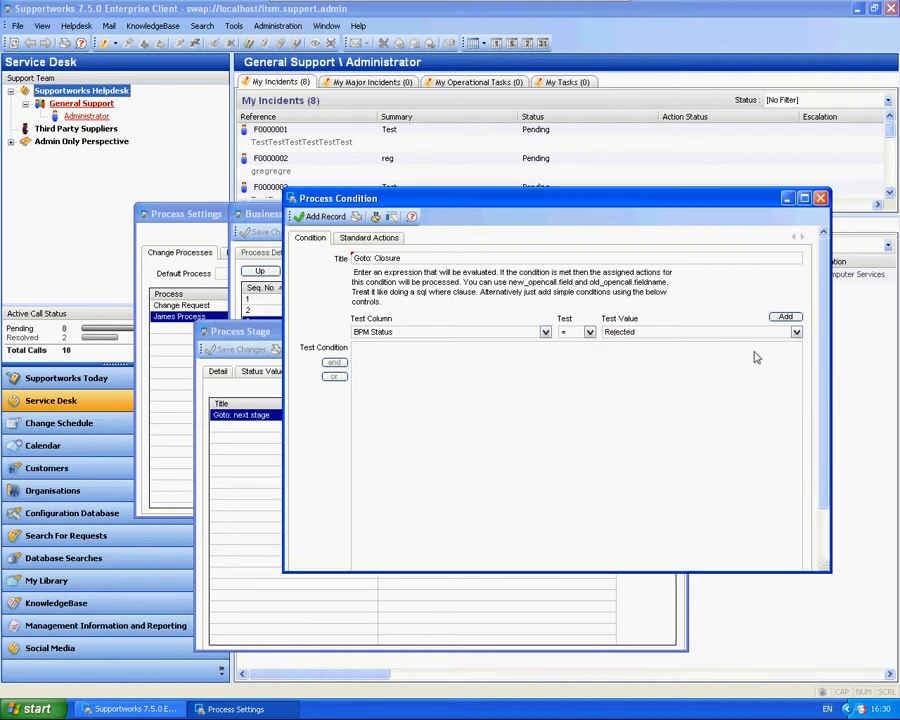
left_click(785, 317)
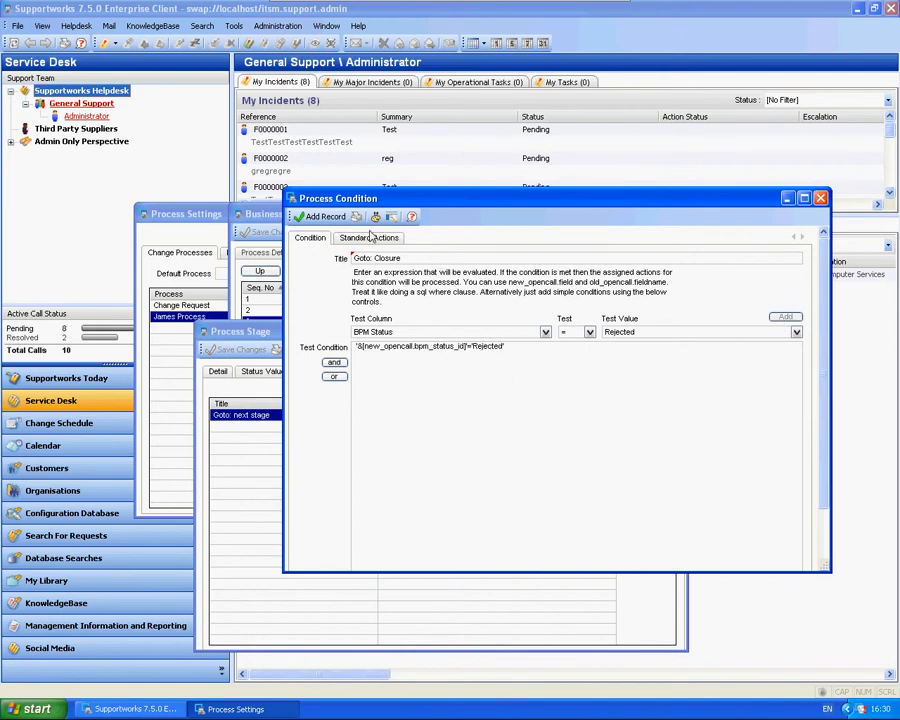
- Have the Rejected condition set workflow James Process, stage Review and Close and status Being reviewed, and add the condition record
left_click(369, 237)
left_click(534, 430)
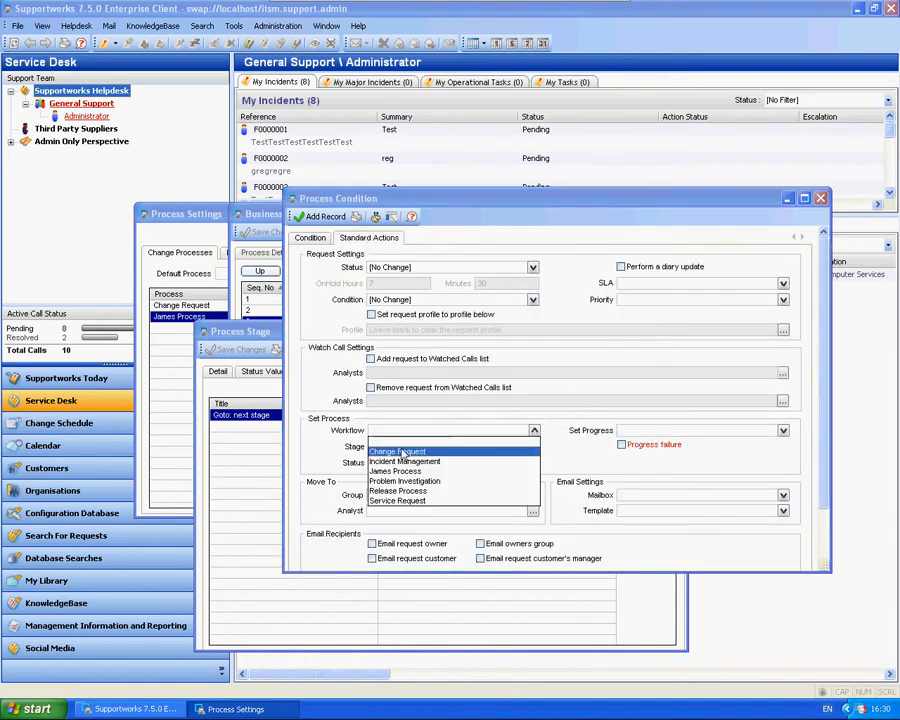
left_click(397, 472)
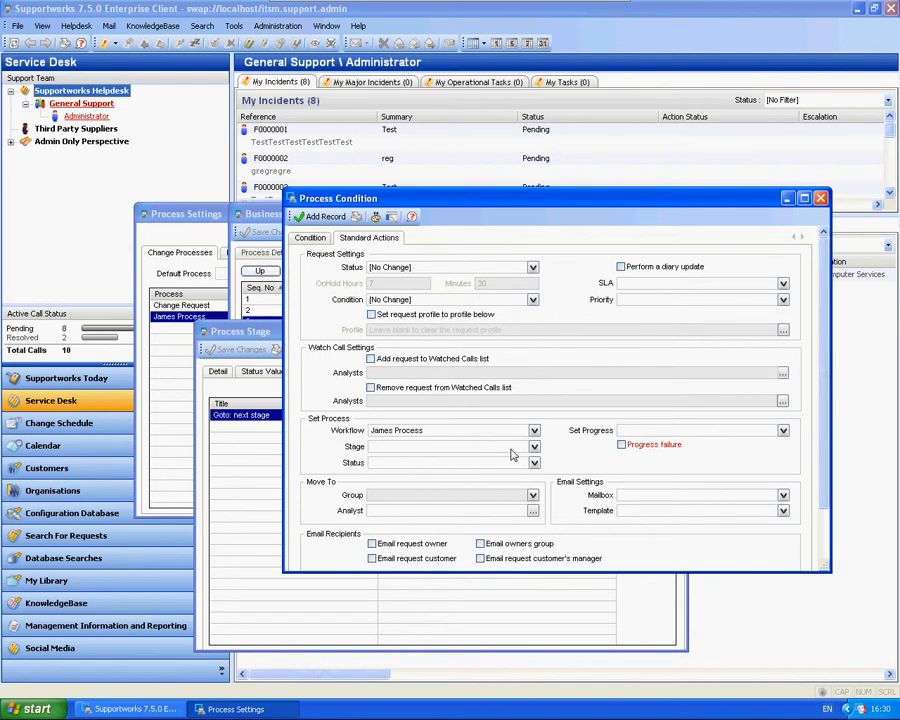
left_click(534, 446)
left_click(399, 508)
left_click(534, 462)
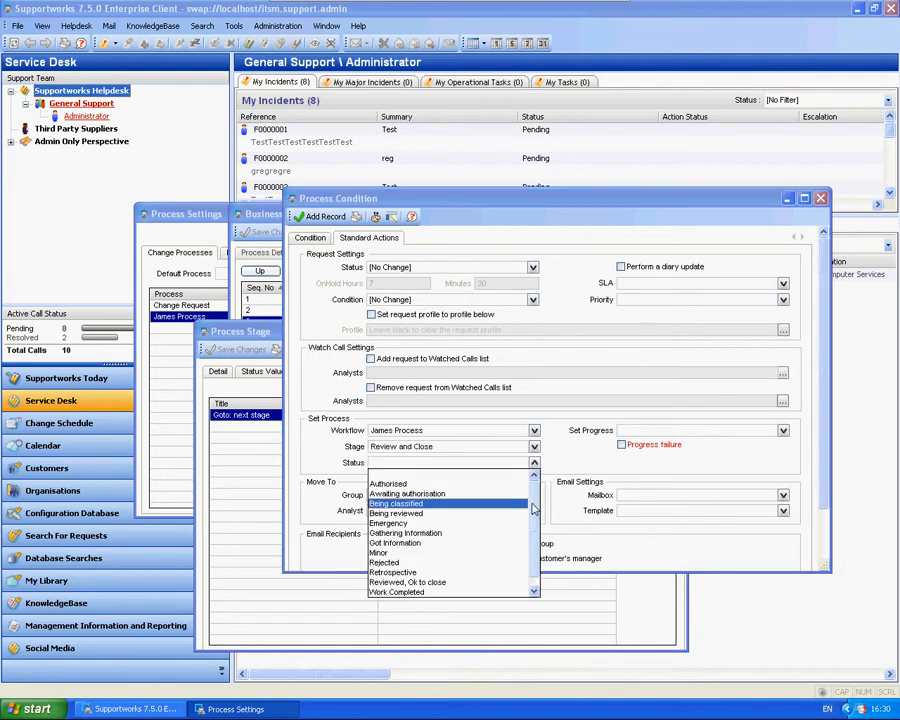
left_click(452, 513)
left_click(324, 219)
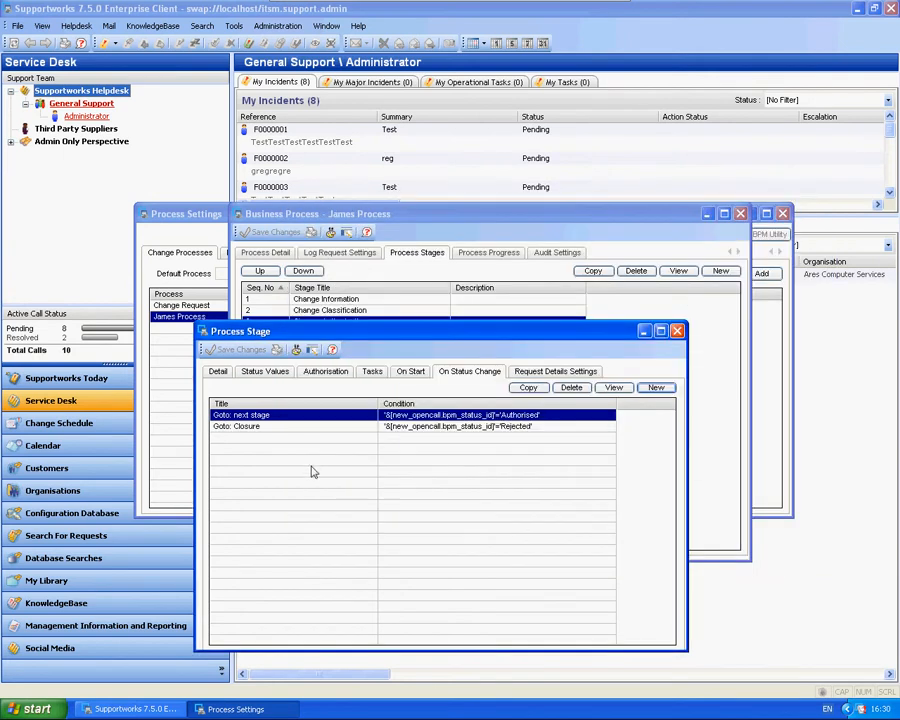
- Switch to the Perform the Work stage and create an On Status Change condition titled "Goto: next stage" that tests whether BPM Status equals Work Completed
left_click(677, 331)
double_click(400, 333)
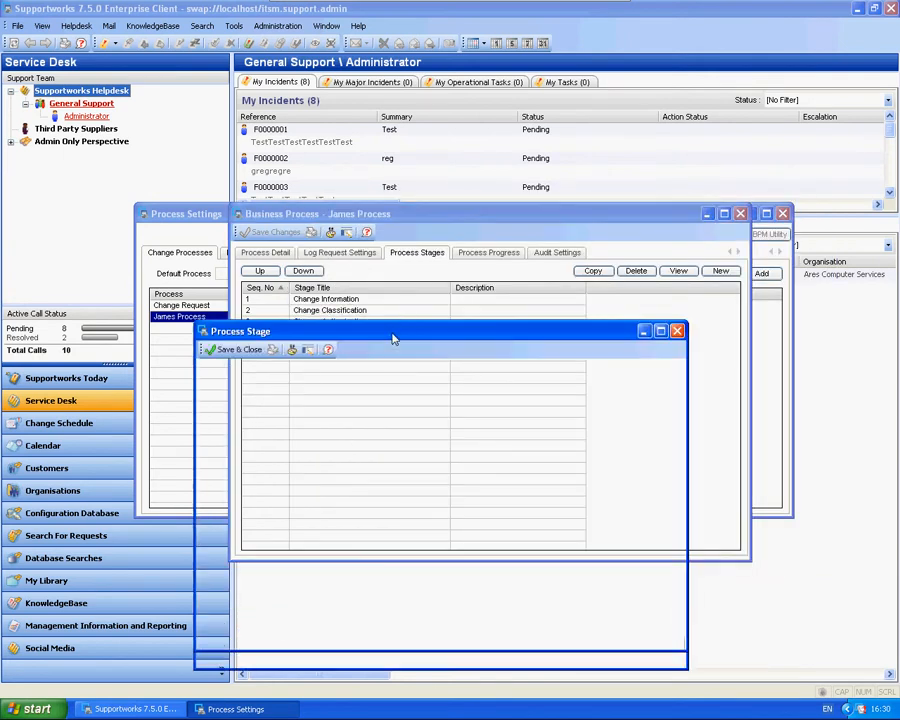
left_click(480, 372)
left_click(640, 389)
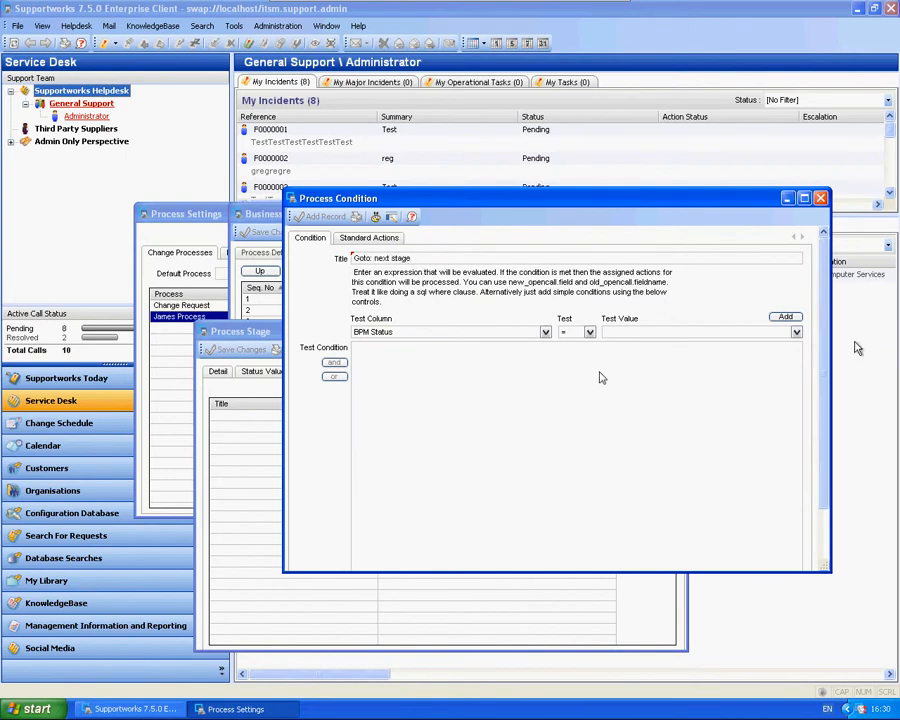
left_click(796, 332)
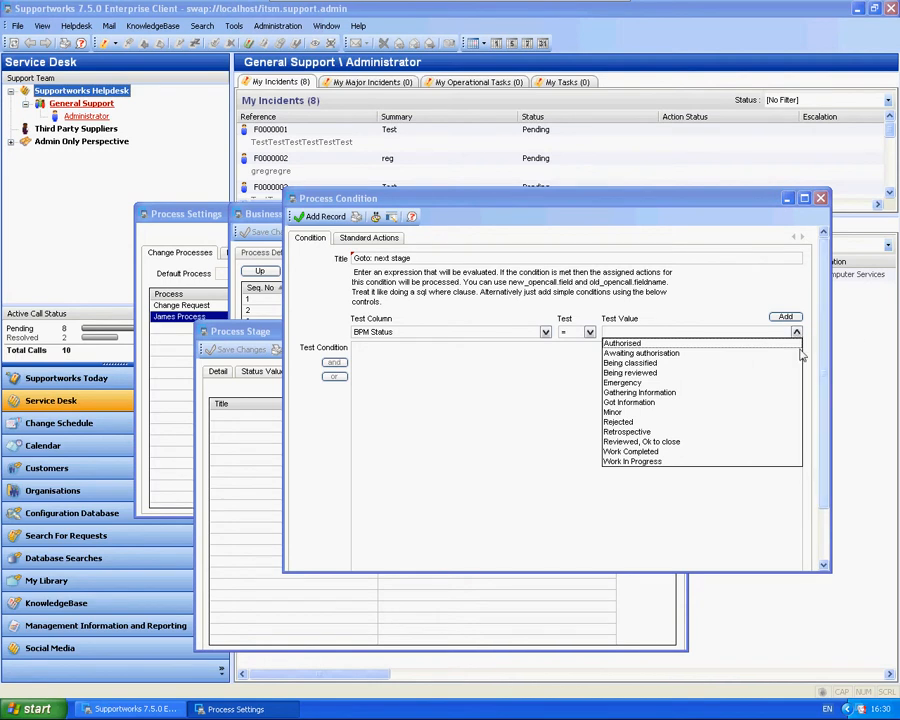
left_click(631, 451)
left_click(785, 317)
- Have the Work Completed condition set workflow James Process, stage Review and Close and status Being reviewed, and add the condition record
left_click(370, 238)
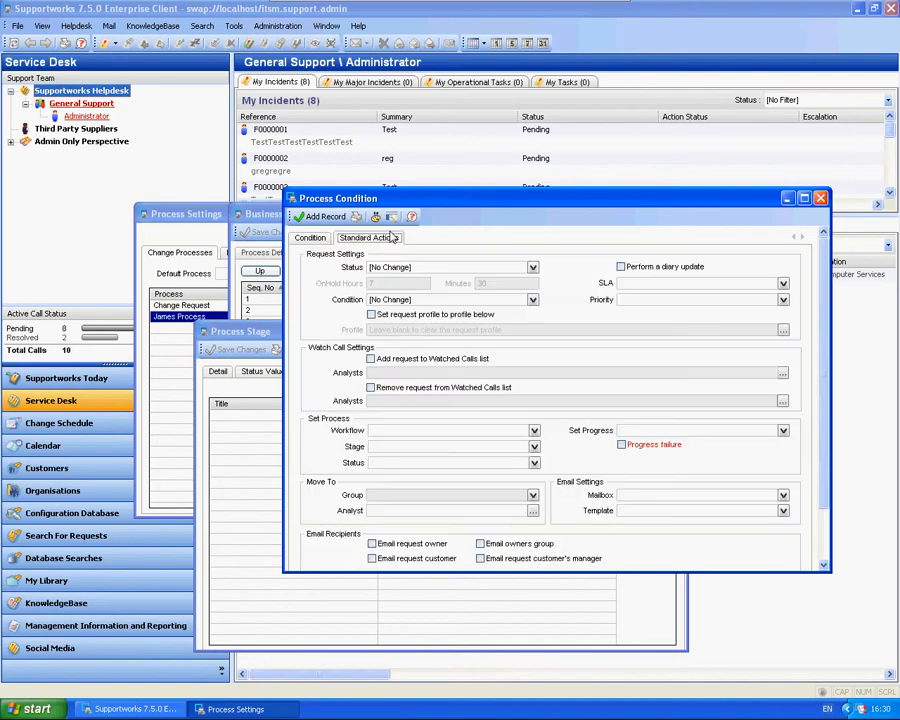
left_click(534, 431)
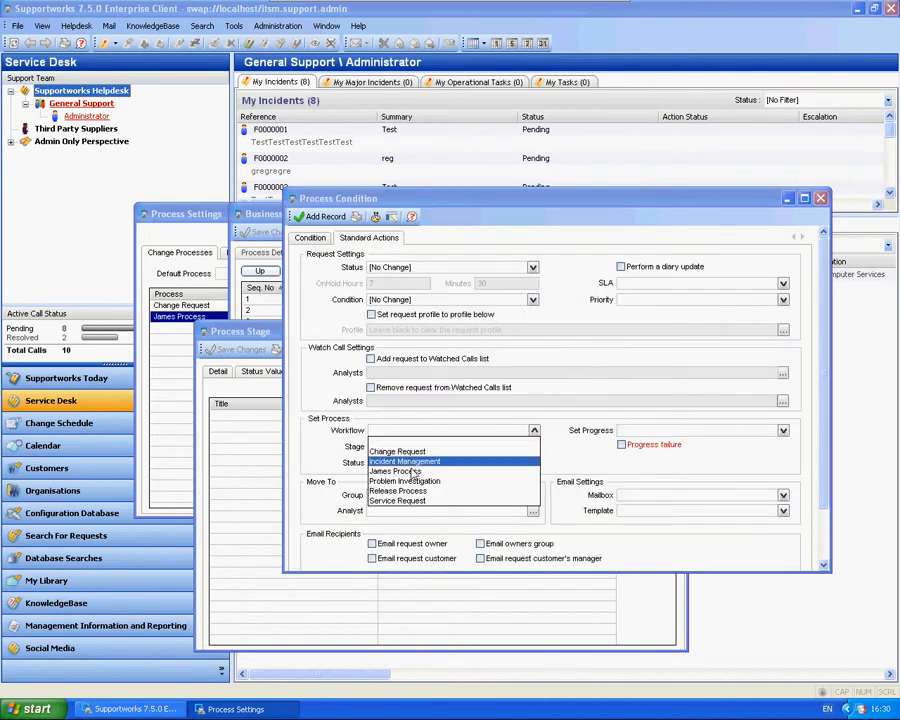
left_click(445, 473)
left_click(399, 449)
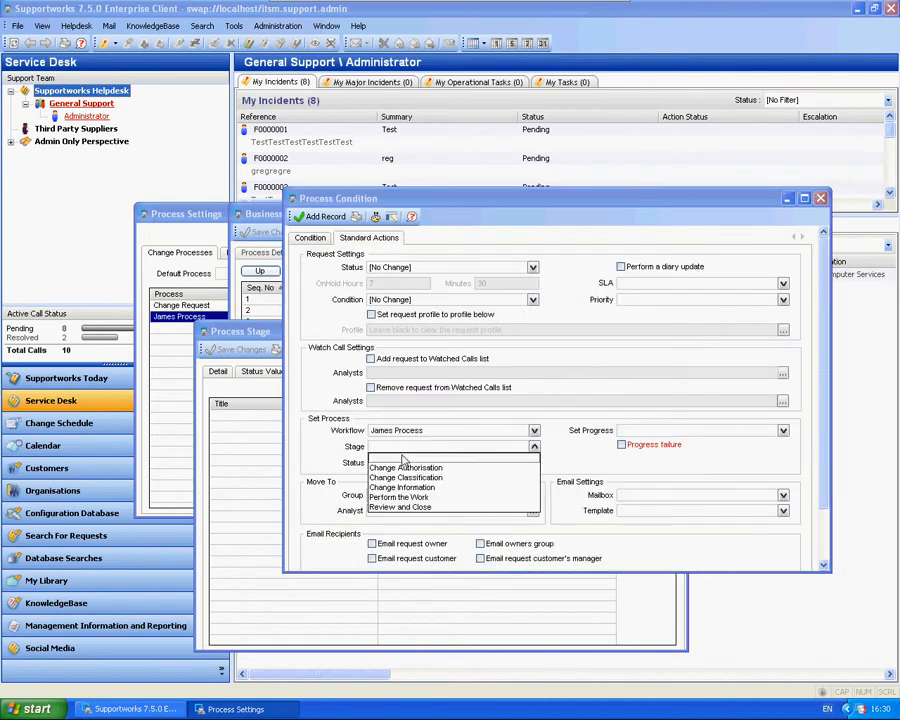
left_click(415, 507)
left_click(410, 465)
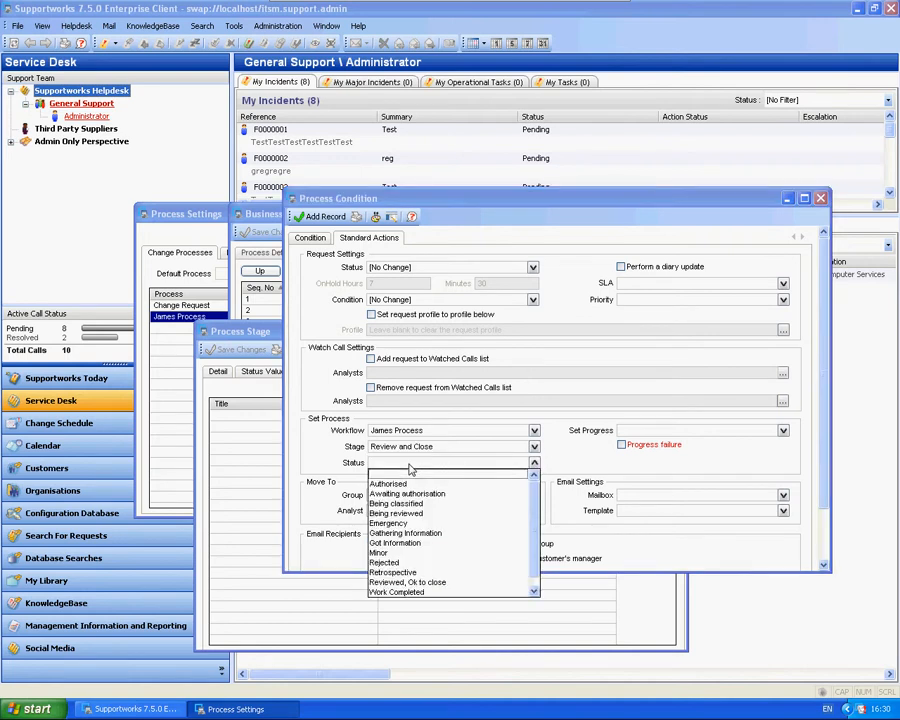
left_click(432, 513)
left_click(320, 216)
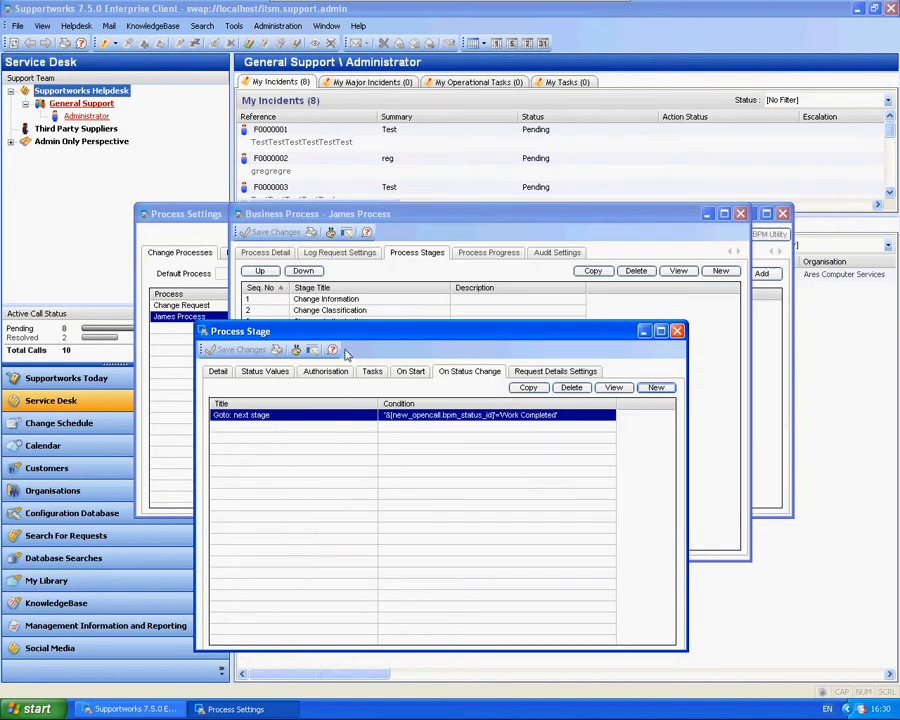
- Switch to the Review and Close stage and create an On Status Change condition titled "Close Call", testing whether BPM Status equals Reviewed, Ok to close
left_click(677, 331)
double_click(402, 344)
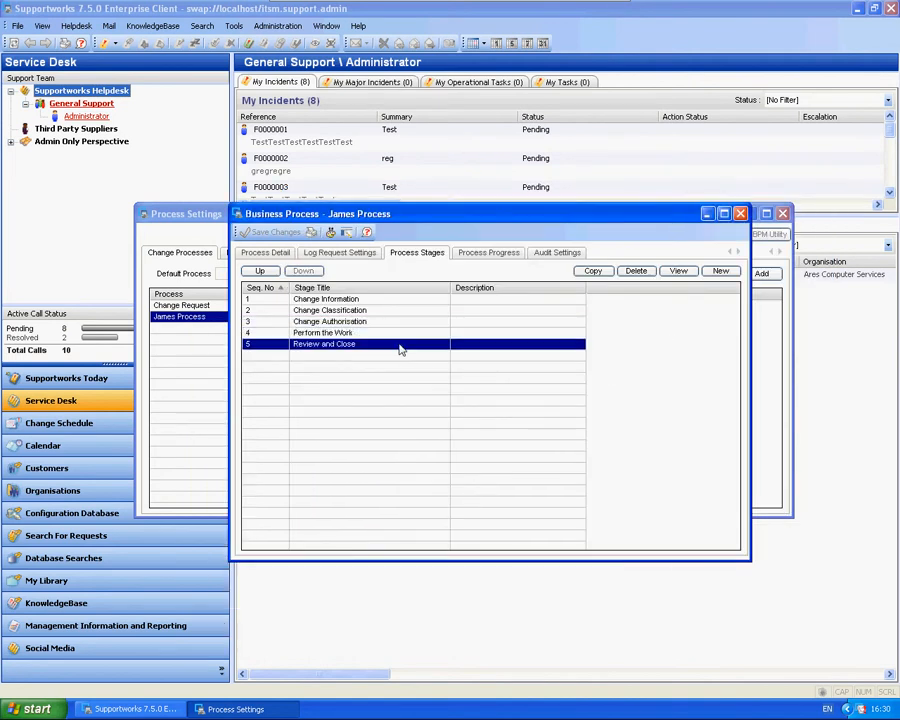
left_click(266, 371)
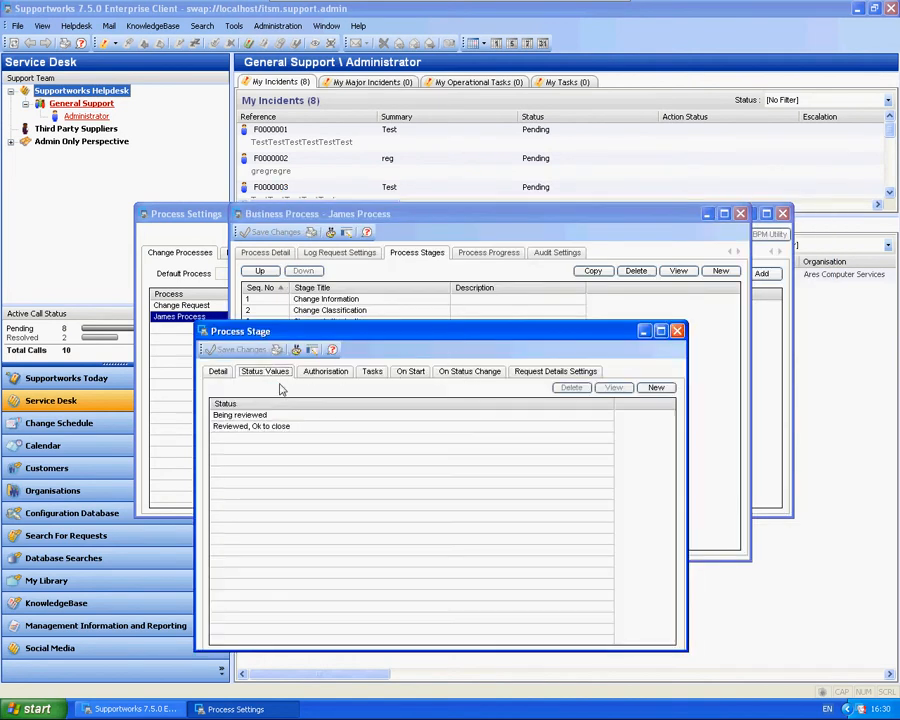
left_click(469, 371)
left_click(657, 388)
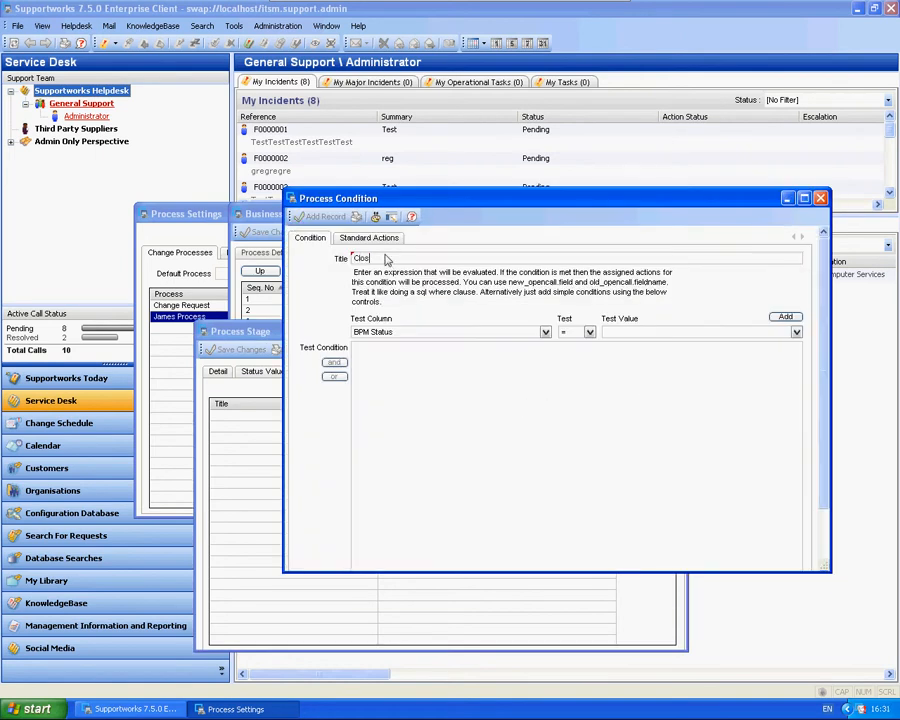
left_click(796, 332)
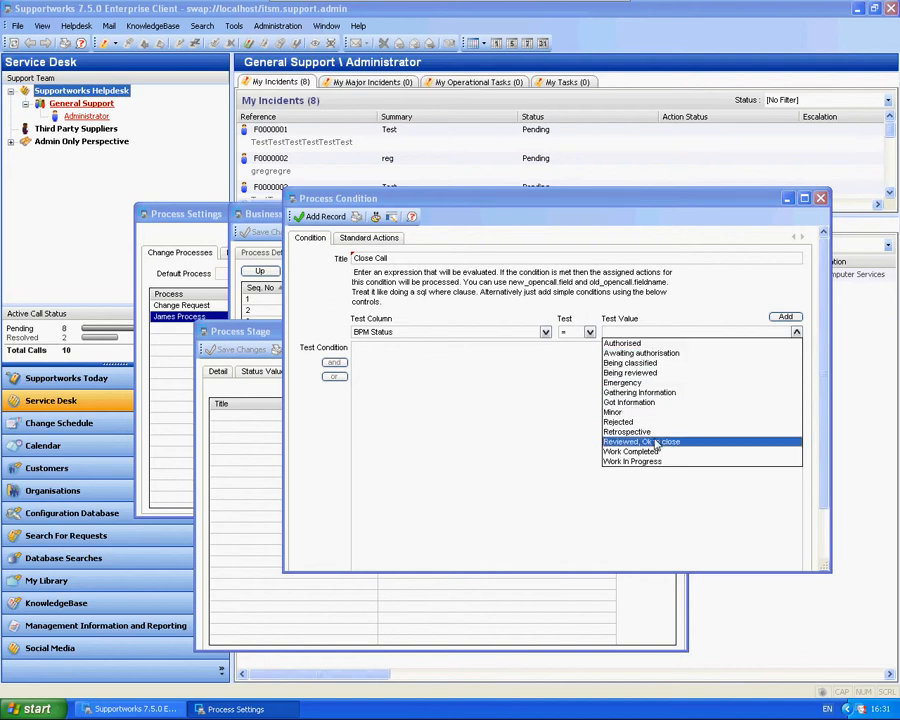
left_click(752, 441)
left_click(779, 320)
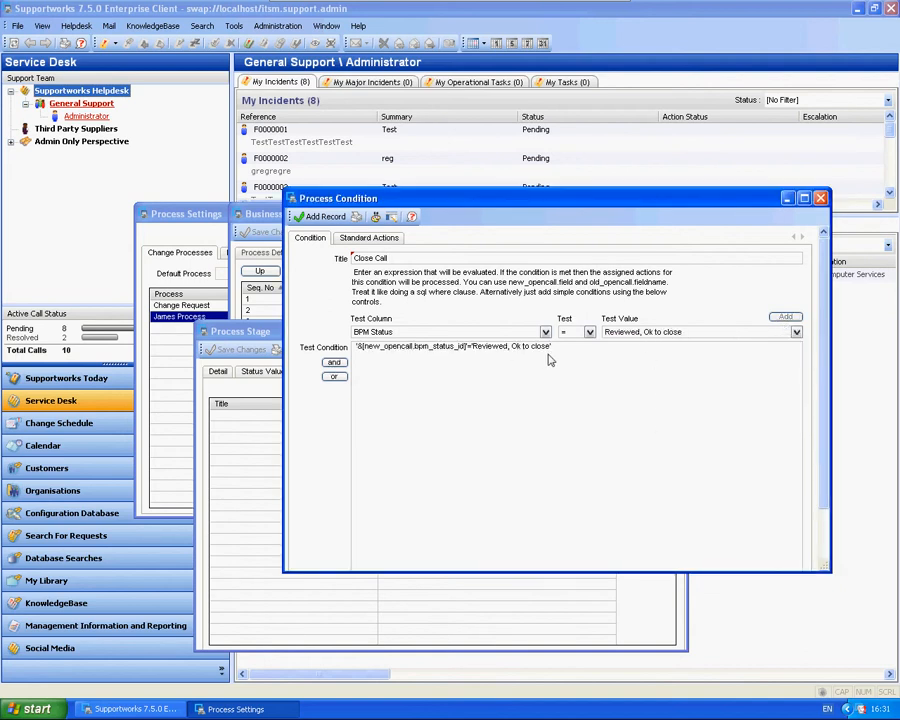
- Have the Close Call condition set the request status to Resolved, and add the condition record
left_click(364, 239)
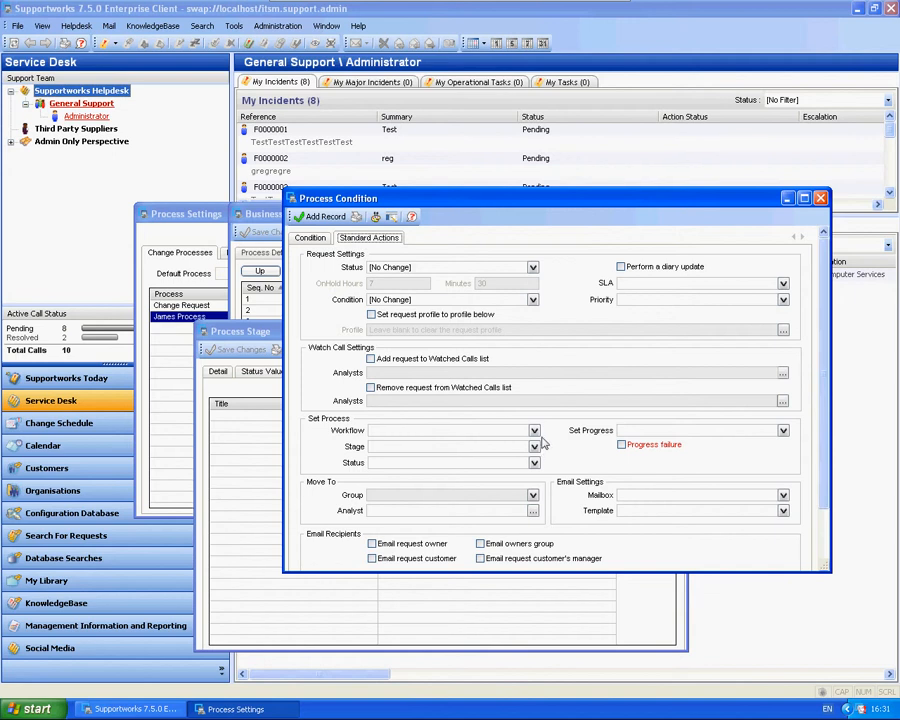
left_click(533, 267)
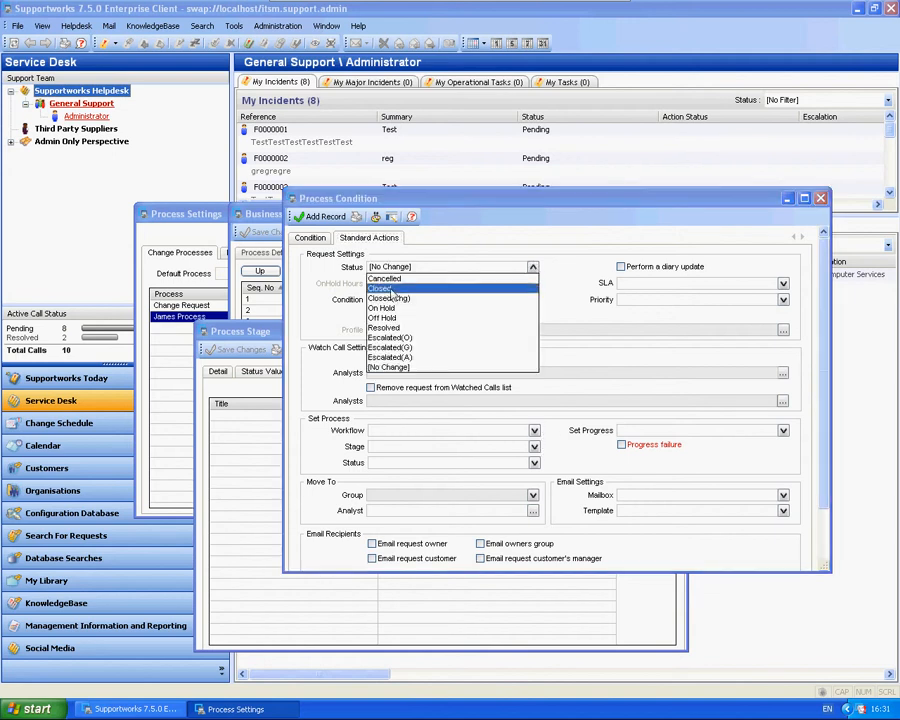
left_click(405, 334)
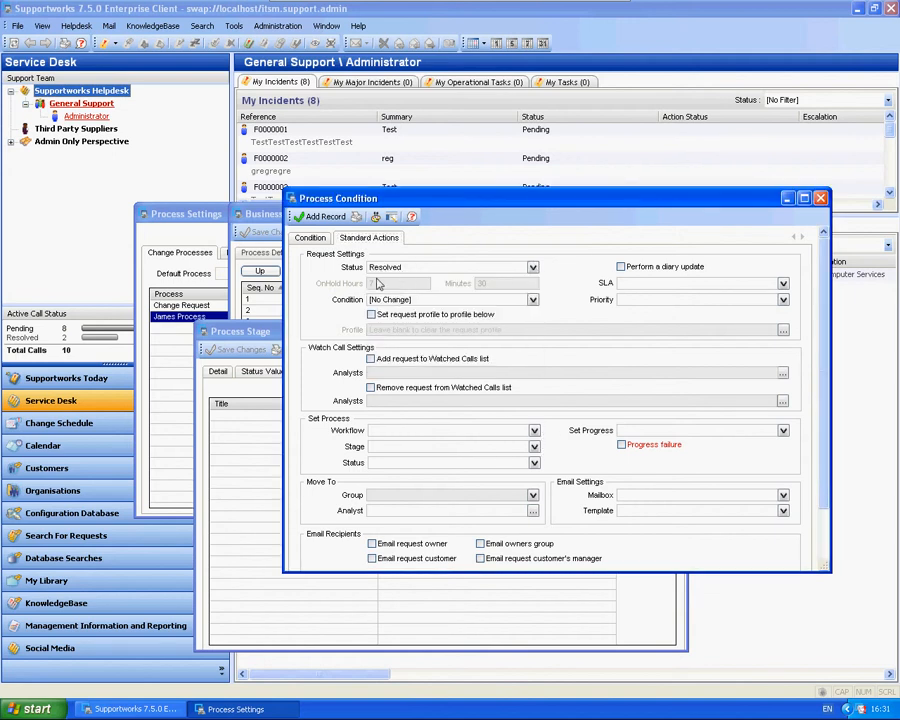
left_click(326, 218)
- Check the status values and details of the Review and Close stage, and close the stage
left_click(260, 372)
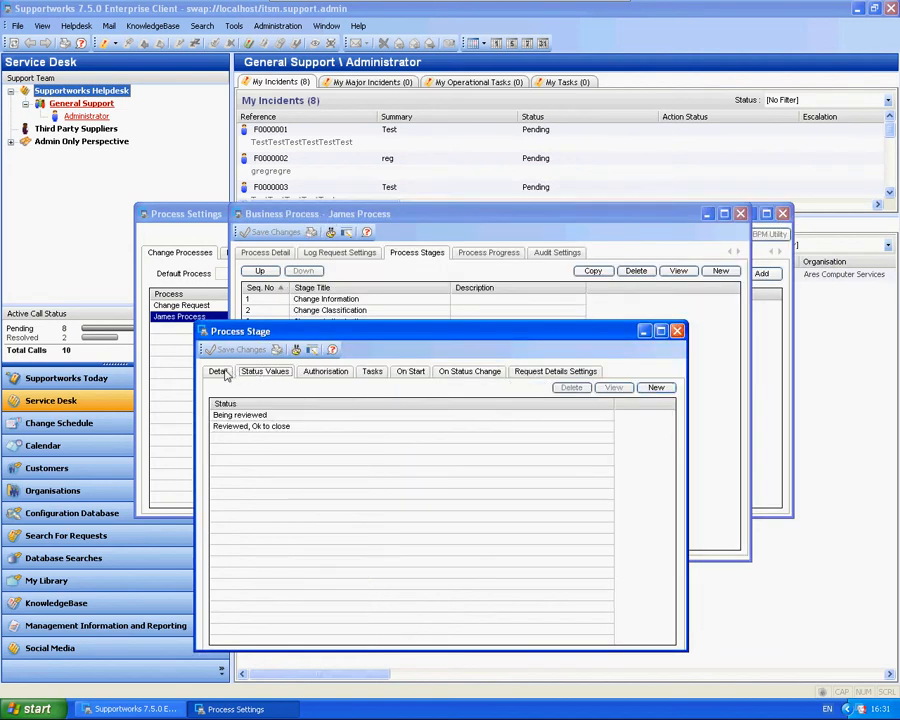
left_click(218, 371)
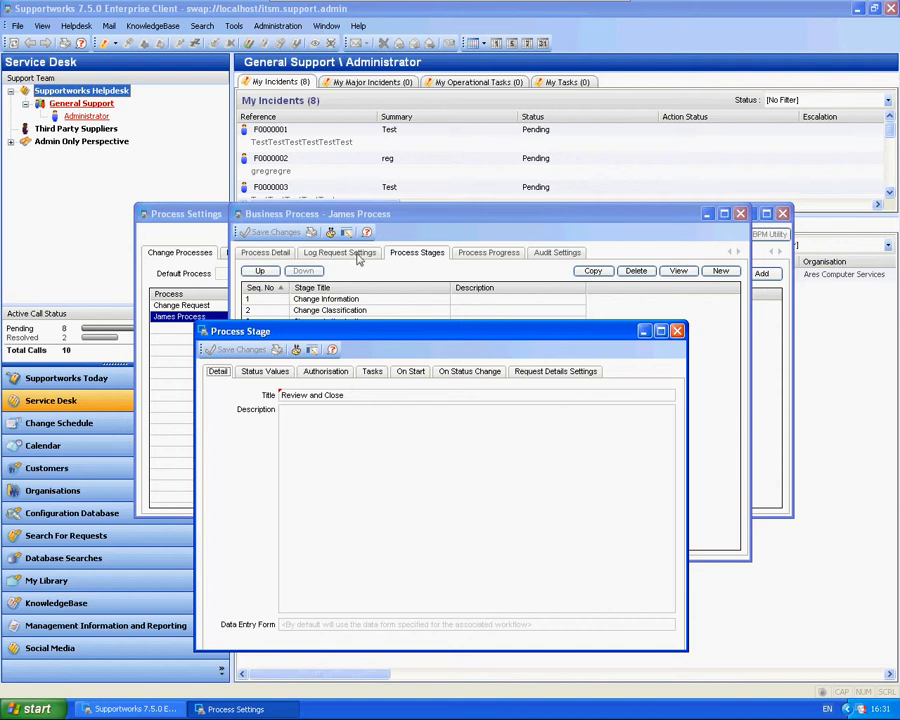
left_click(677, 330)
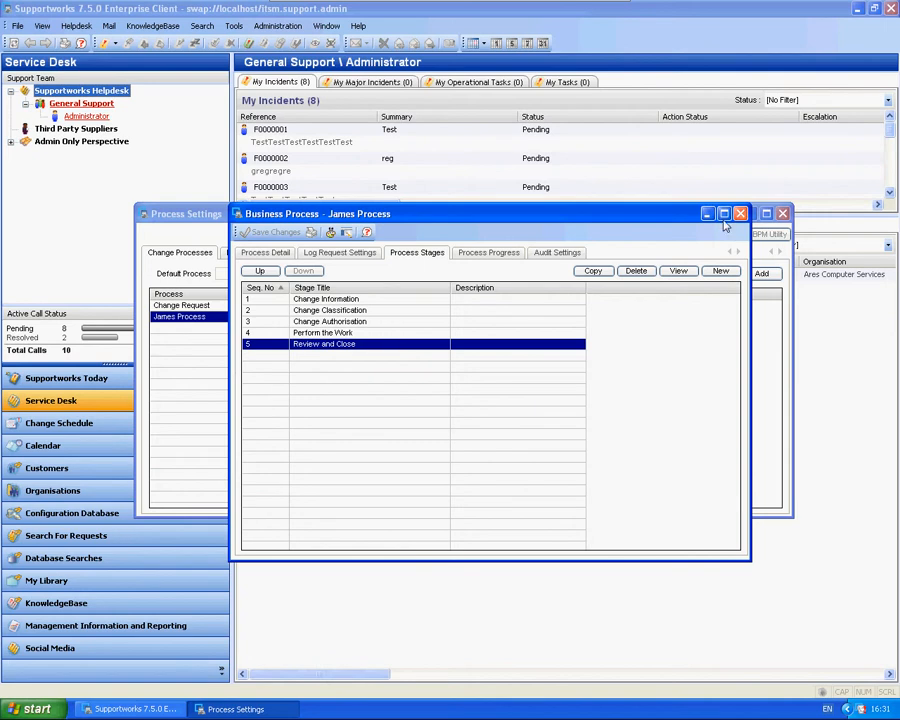
- Set the first stage of James Process to Change Information, make the process active, and save the changes
left_click(265, 253)
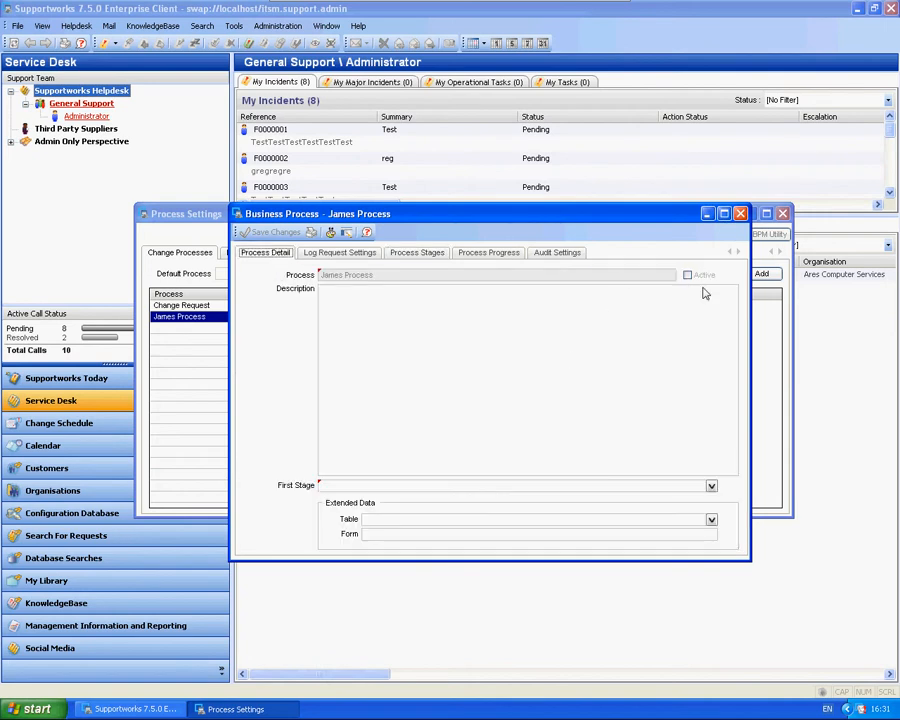
left_click(710, 485)
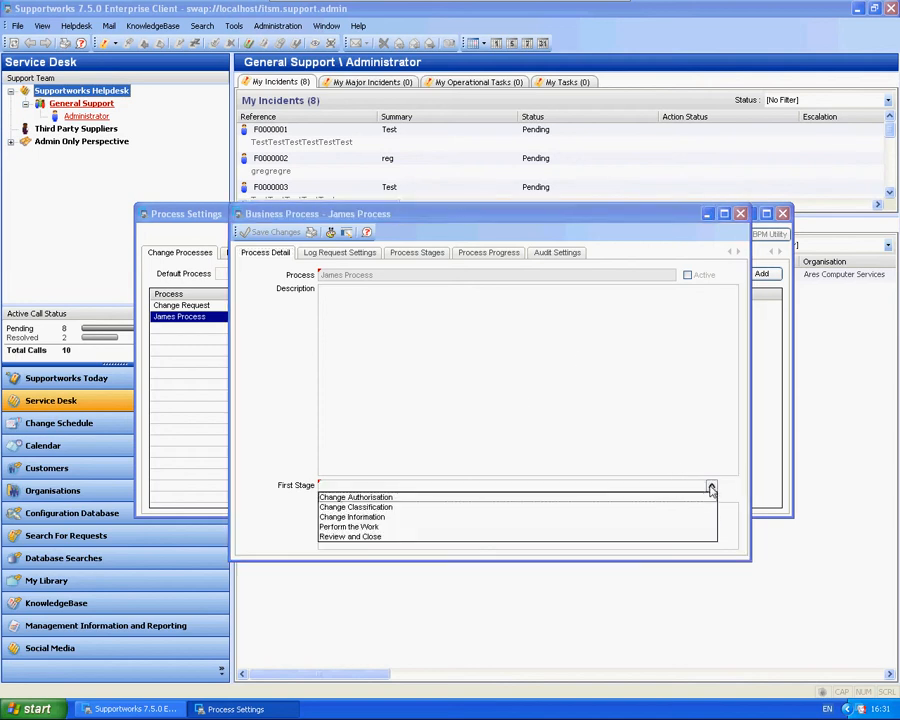
left_click(351, 518)
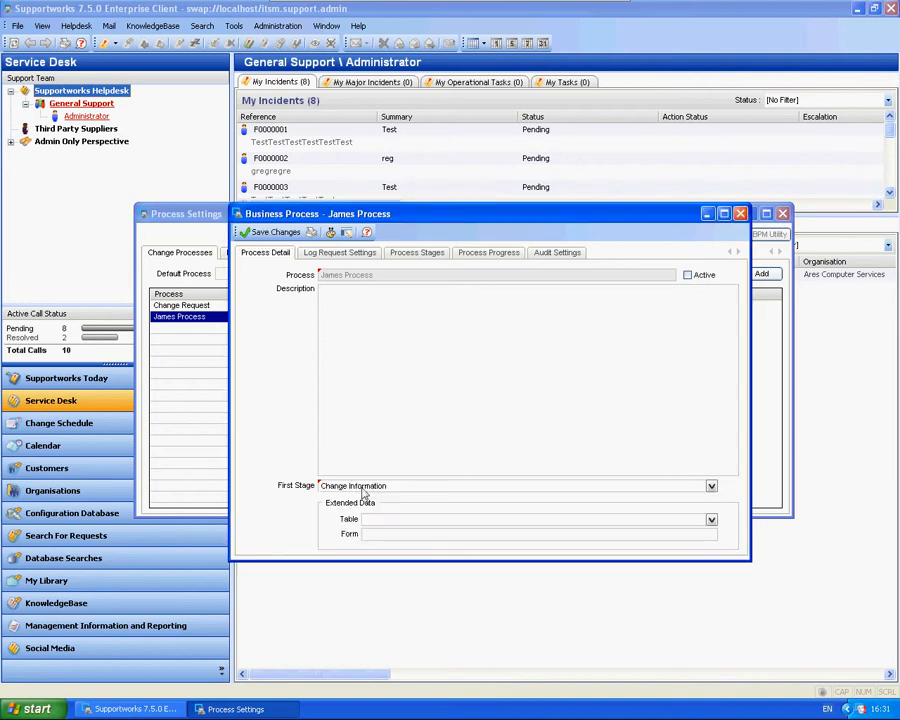
left_click(687, 275)
left_click(272, 232)
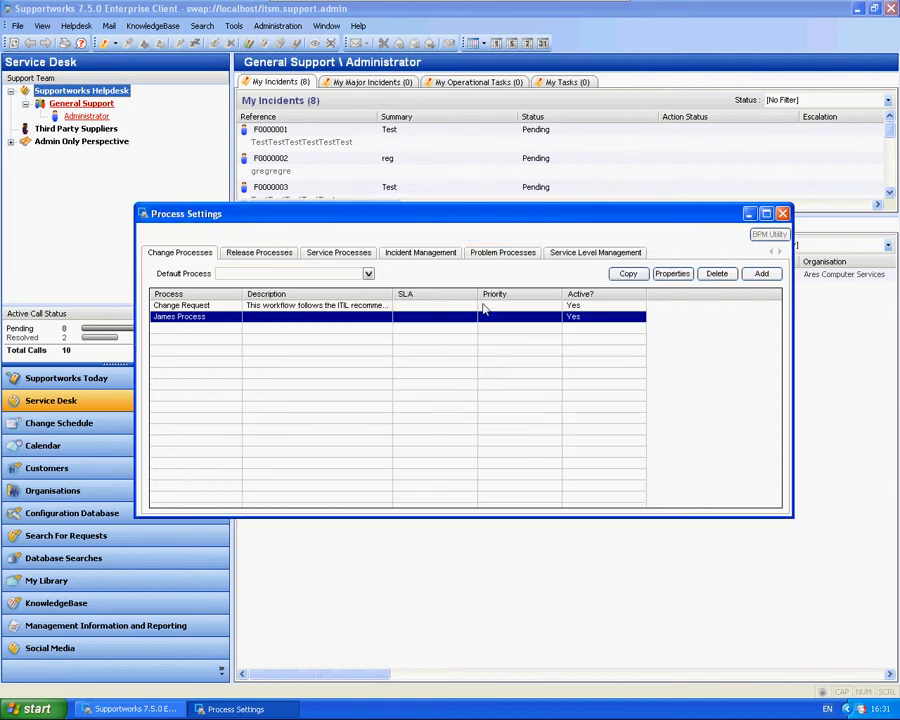
- Close the process settings and start a new change request with "Test Call" as both its summary and its detail
left_click(782, 213)
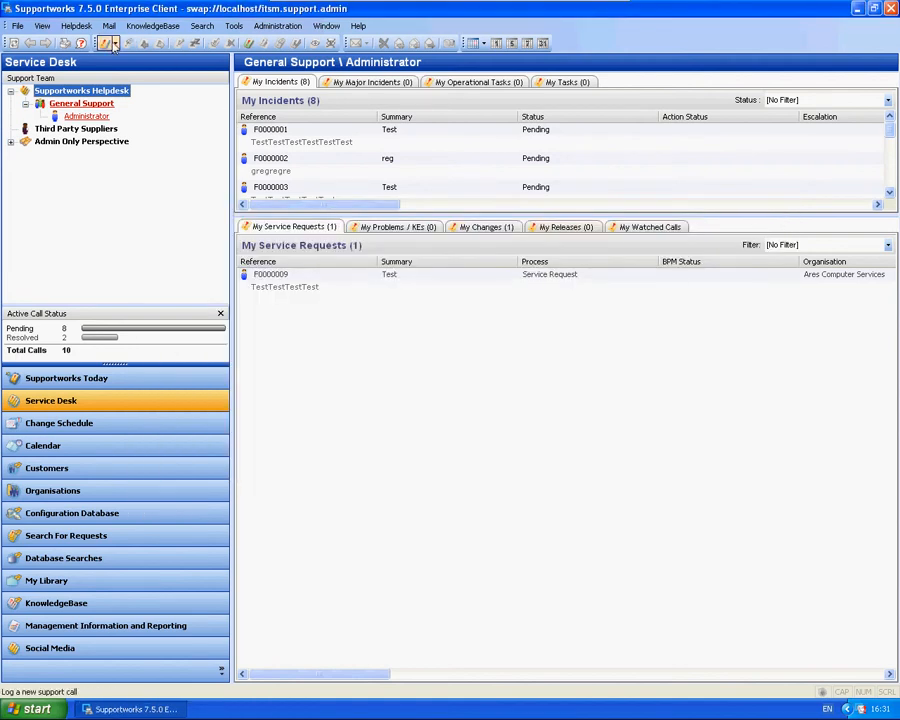
left_click(115, 43)
left_click(130, 90)
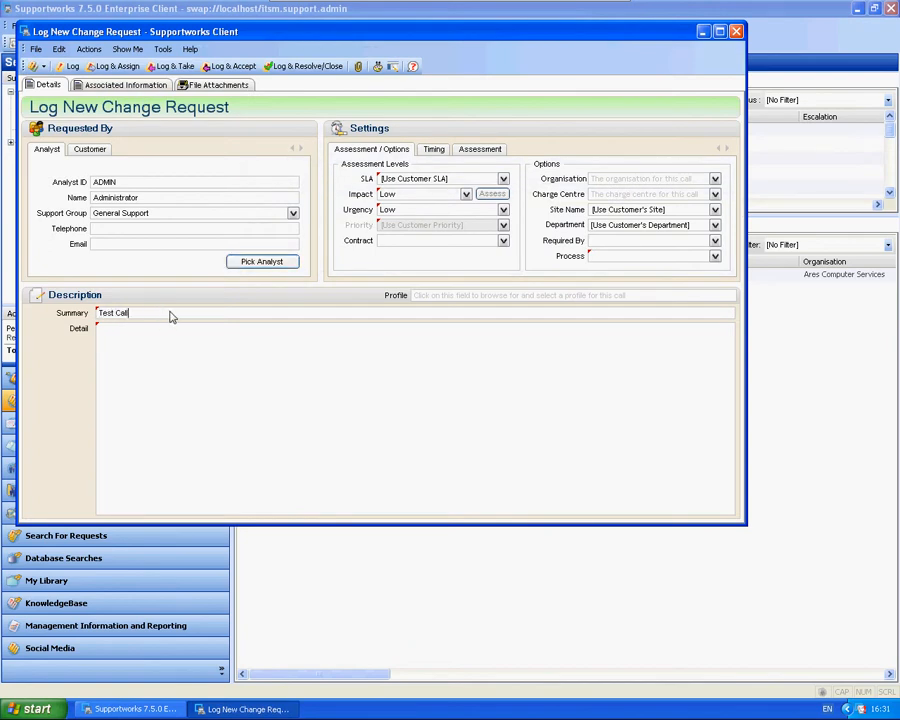
left_click_drag(152, 314, 66, 323)
key("ctrl+c")
left_click(213, 353)
key("ctrl+v")
- Assign James Process to the new change request, with SLA TestSLA and priority Low
left_click(715, 256)
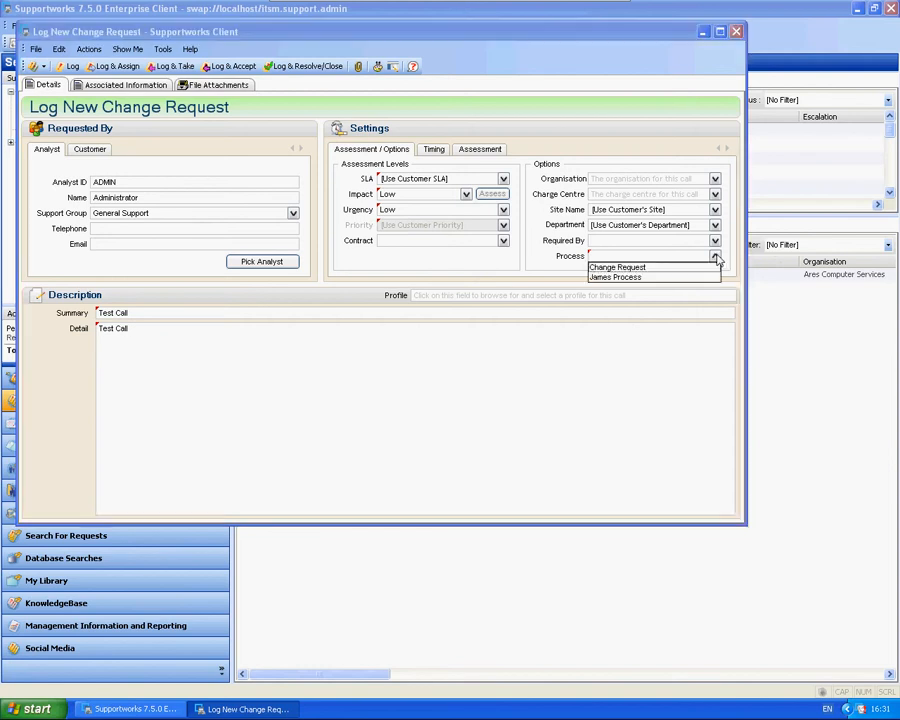
left_click(630, 277)
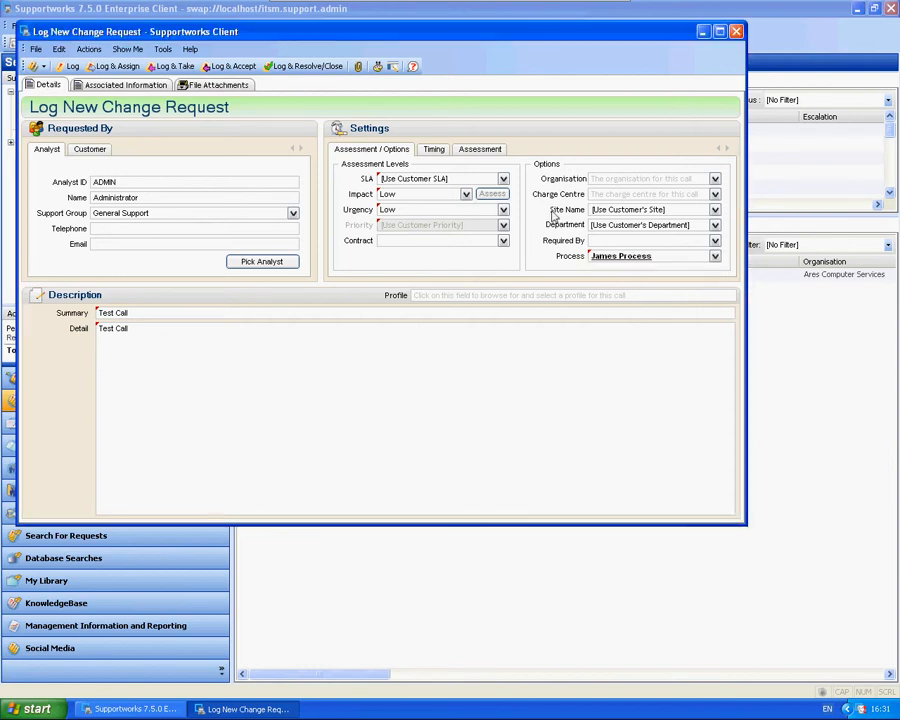
left_click(503, 180)
left_click(490, 192)
left_click(402, 226)
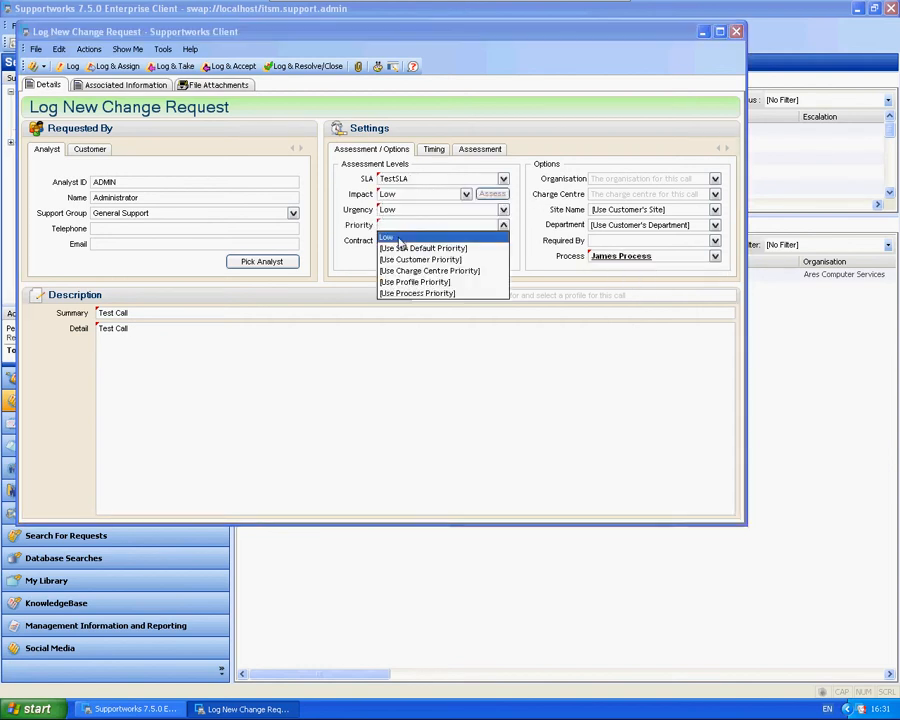
left_click(400, 234)
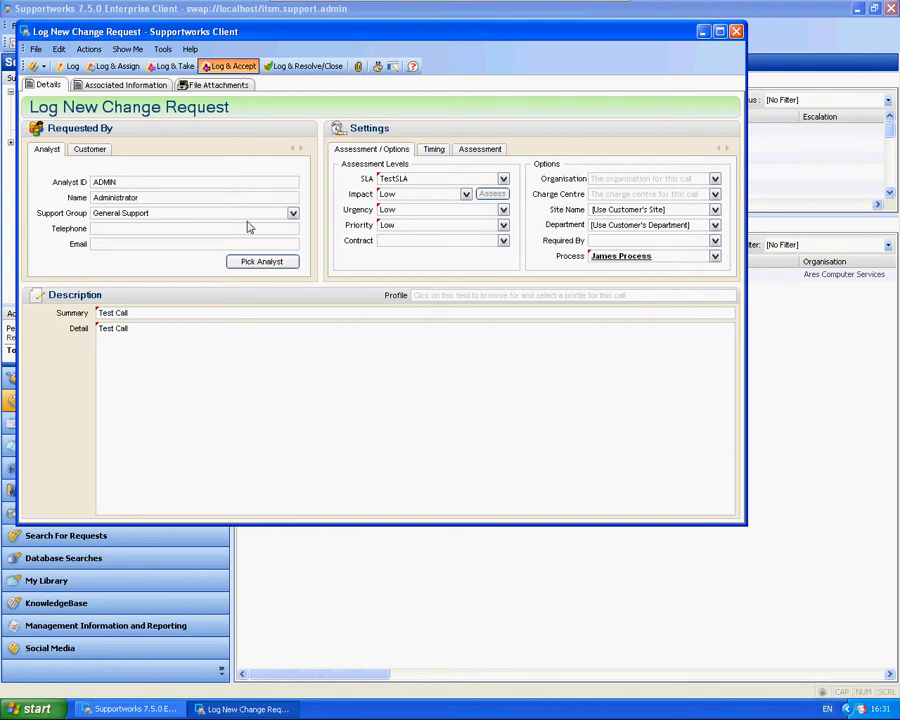
- Log and accept the change request, and maximise its details window
left_click(232, 66)
left_click(352, 299)
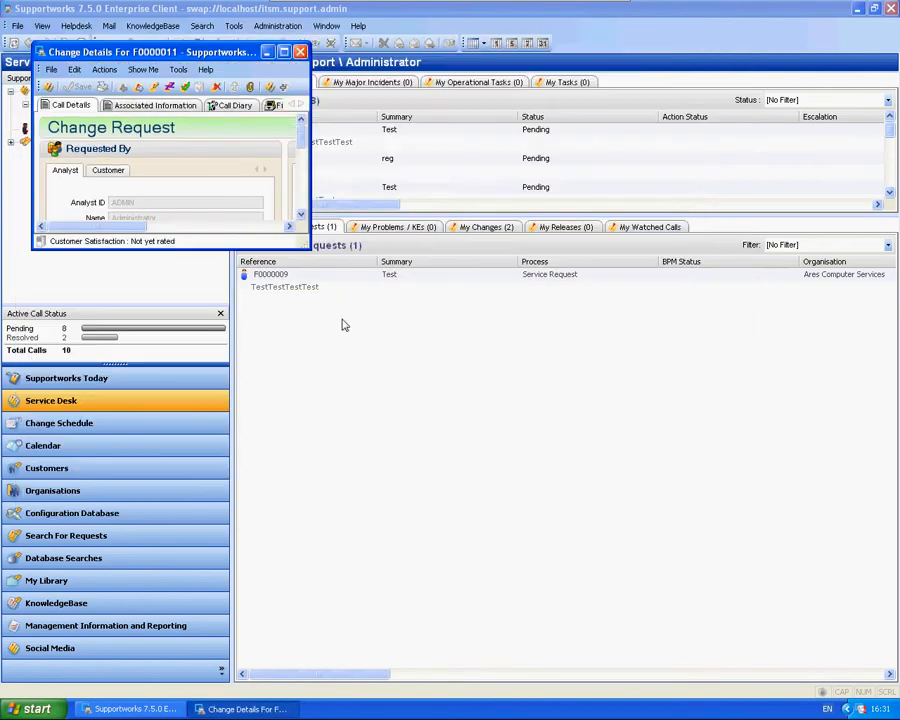
left_click(284, 51)
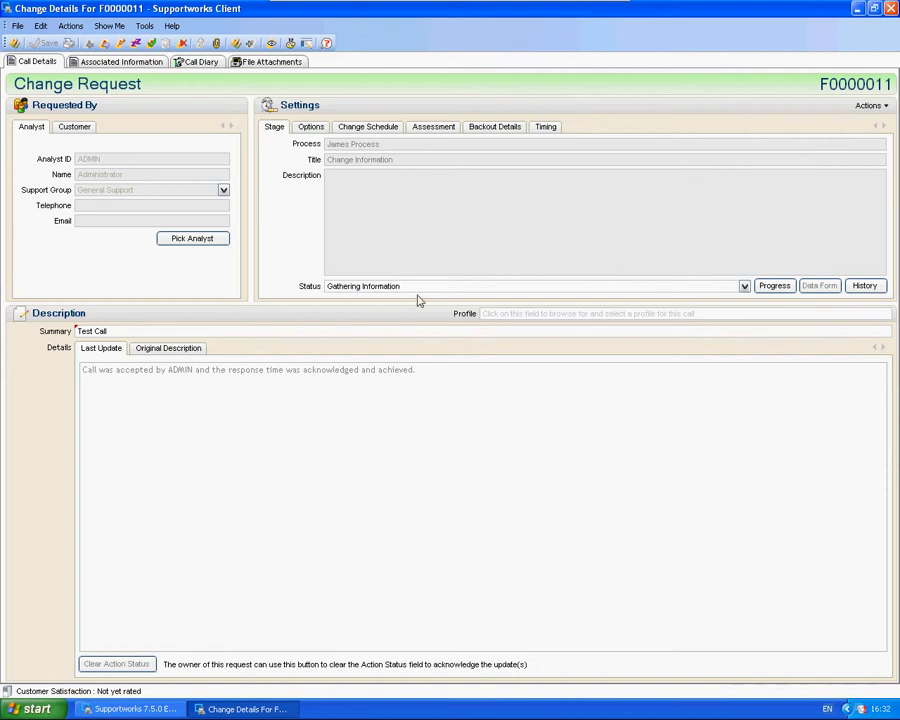
- Save the request with status Got Information, and then advance it past the Change Classification stage by changing and saving its status
left_click(744, 287)
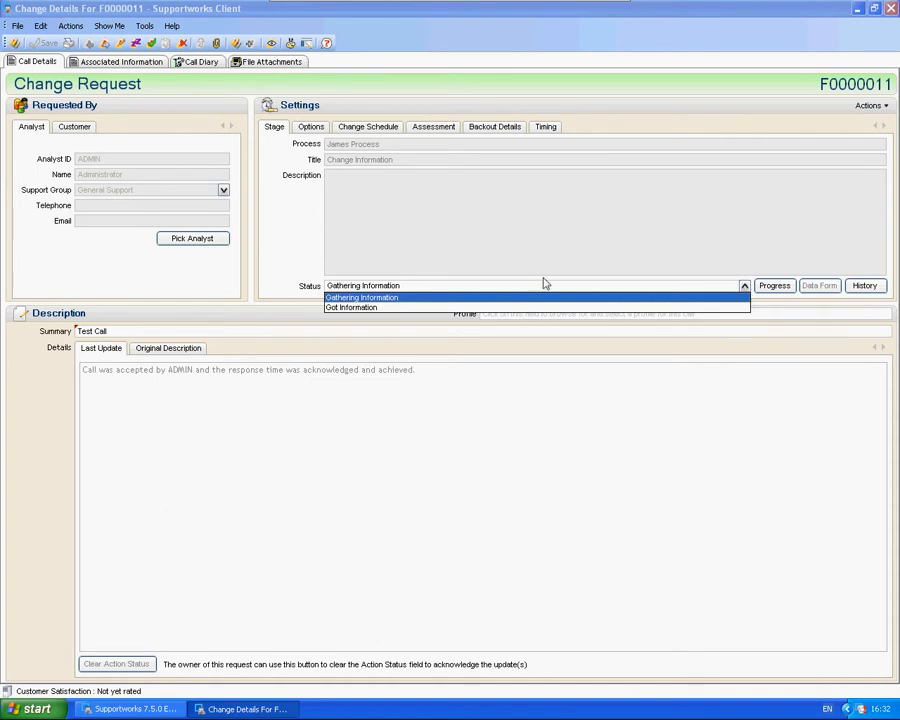
left_click(362, 307)
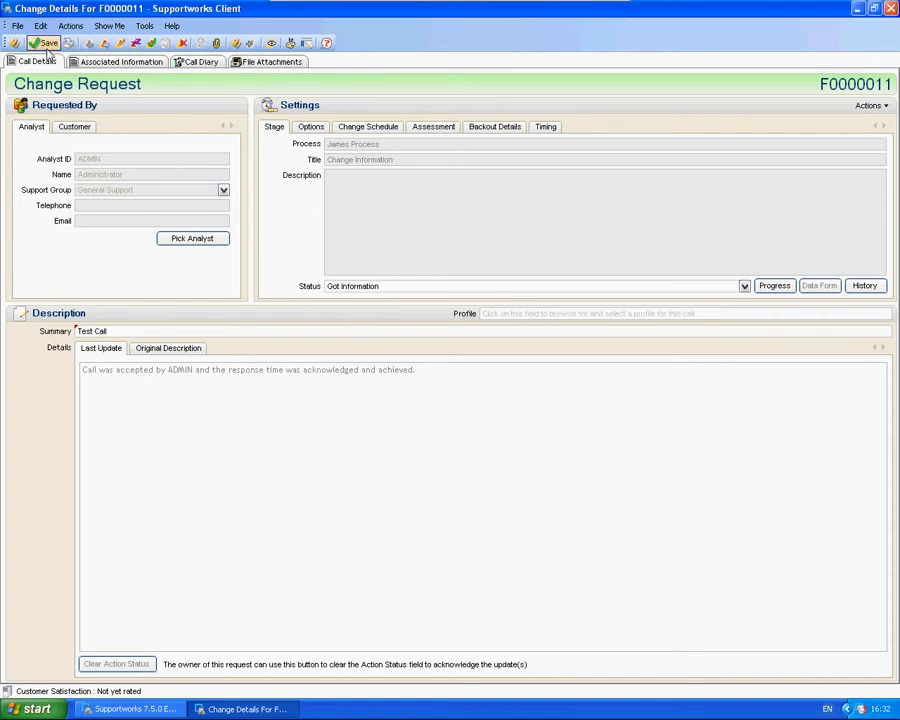
left_click(45, 44)
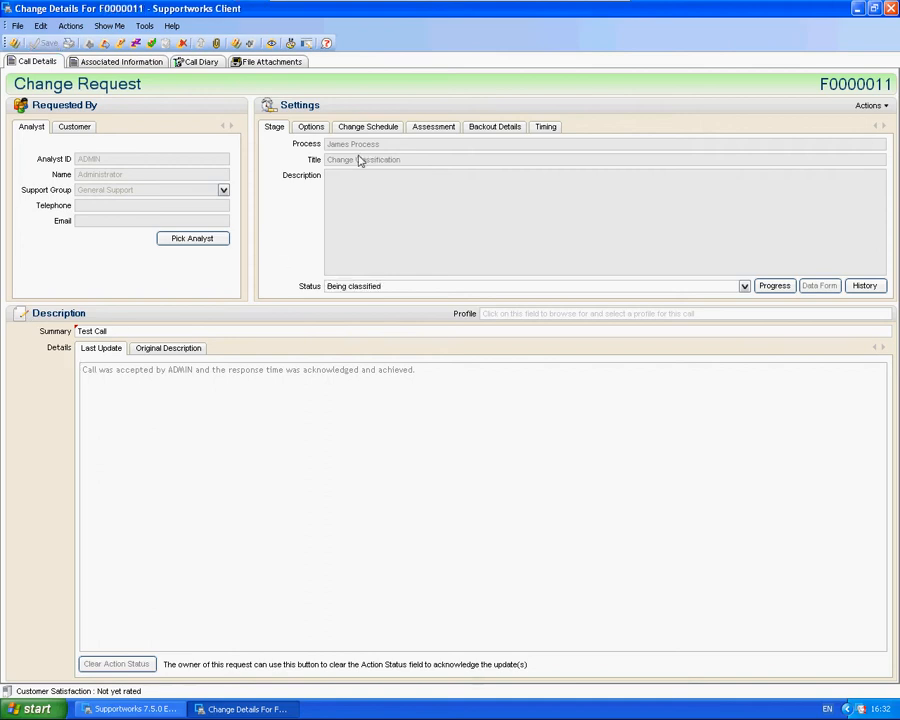
left_click(744, 286)
left_click(340, 304)
left_click(40, 43)
- Save the Change Authorisation stage as Authorised and the Perform the Work stage as Work Completed
left_click(744, 287)
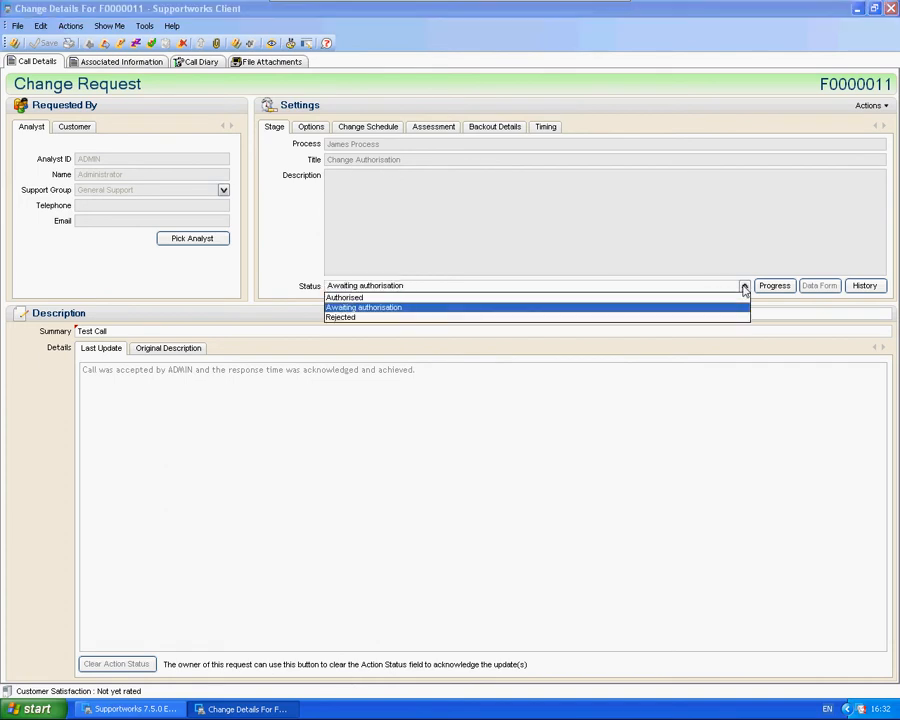
left_click(373, 299)
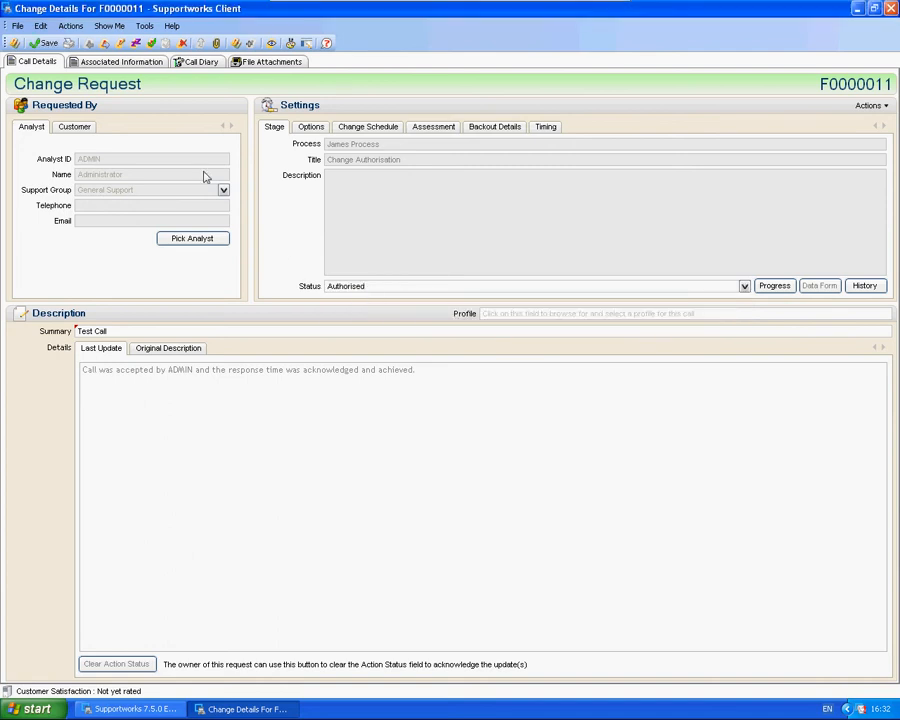
key("ctrl+s")
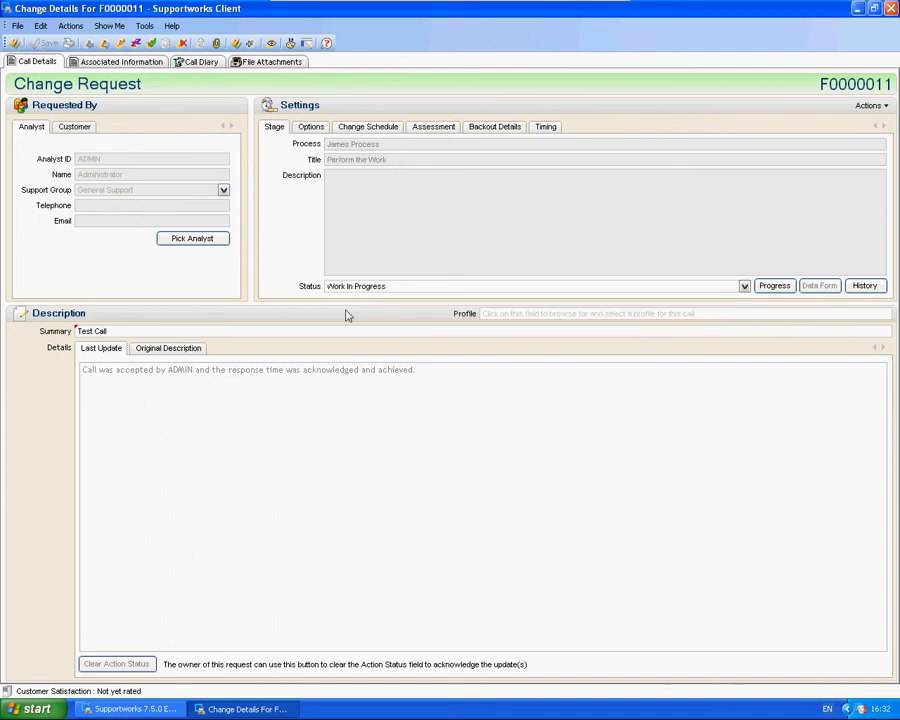
left_click(743, 287)
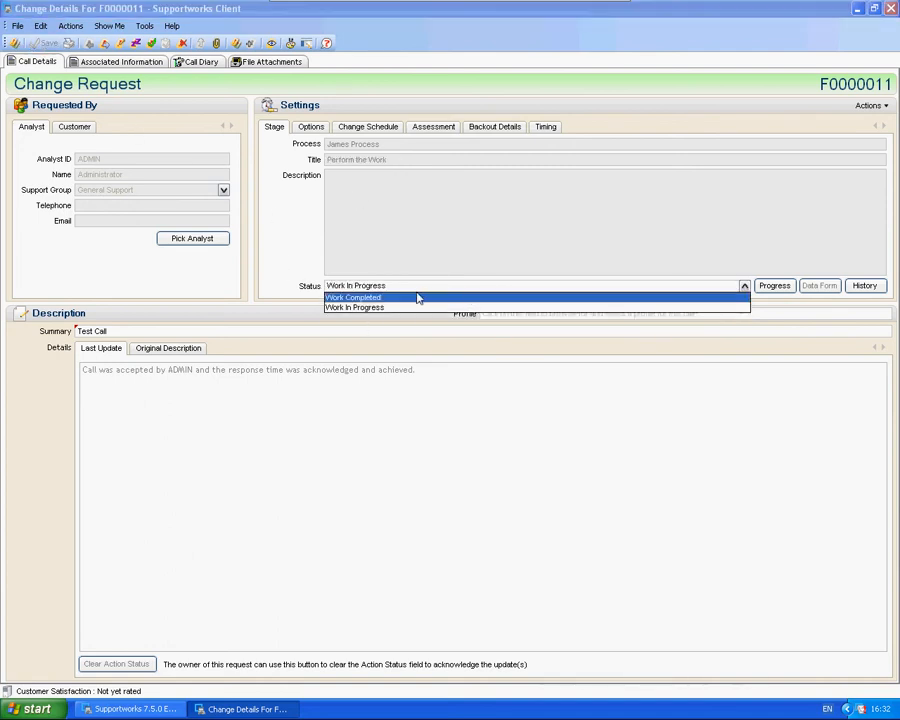
left_click(374, 299)
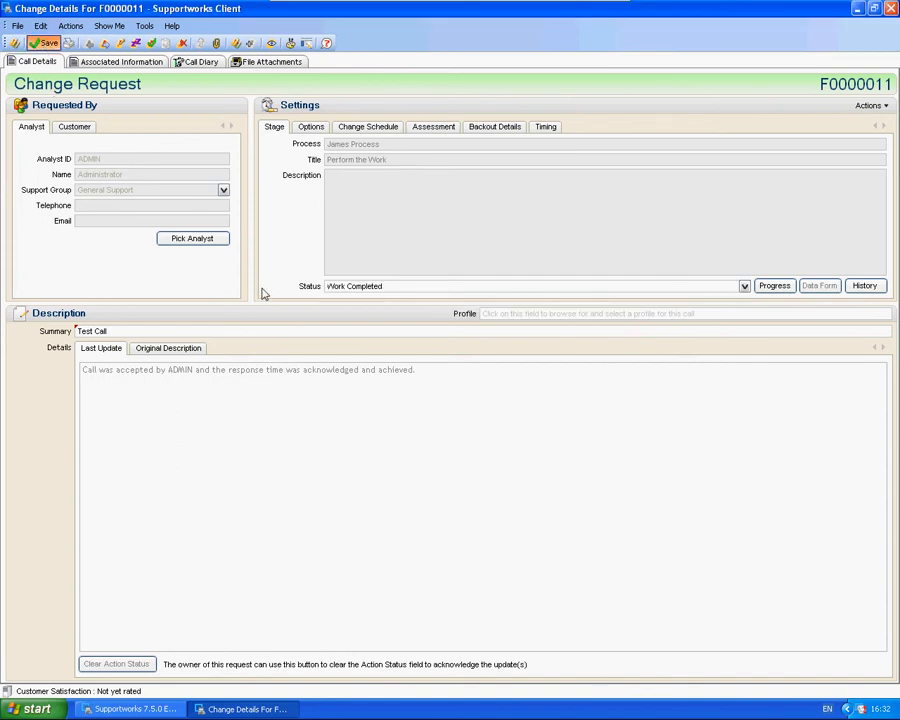
key("ctrl+s")
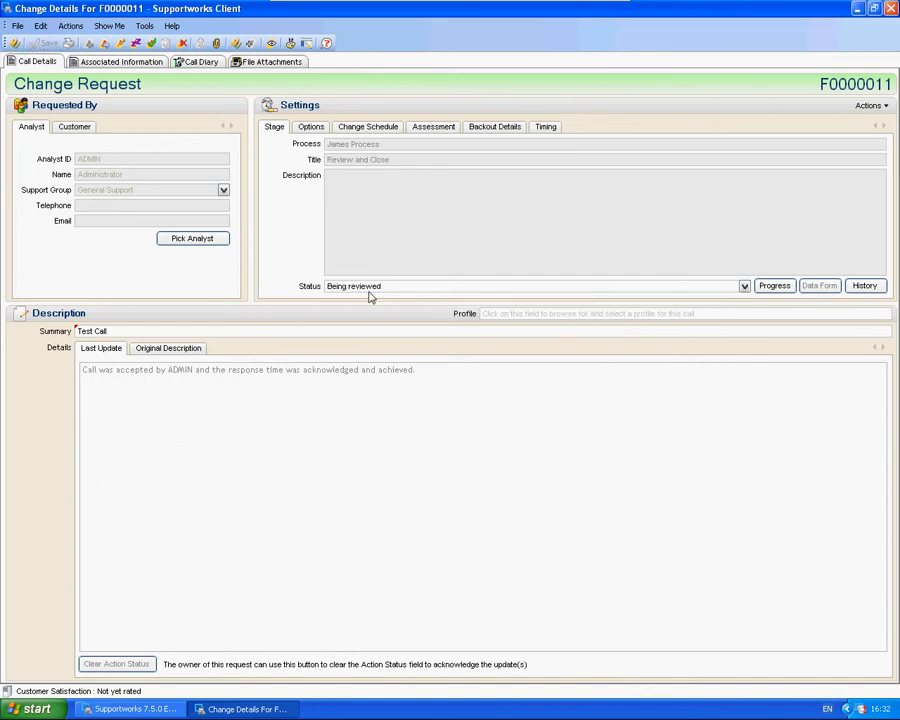
- Set the status of the Review and Close stage to Reviewed, Ok to close, and save the request
left_click(744, 287)
left_click(435, 307)
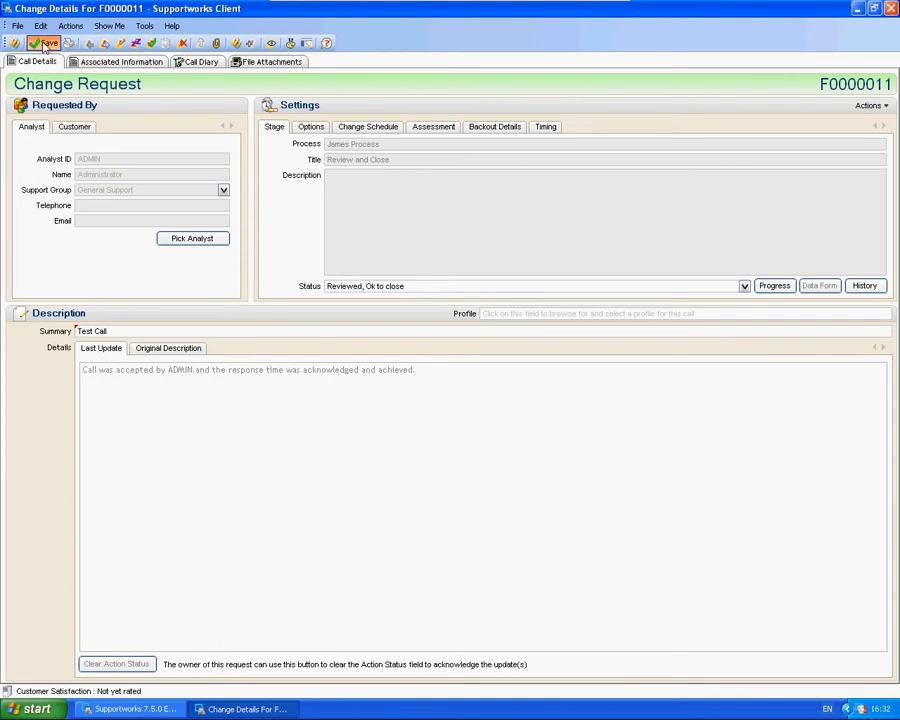
key("ctrl+s")
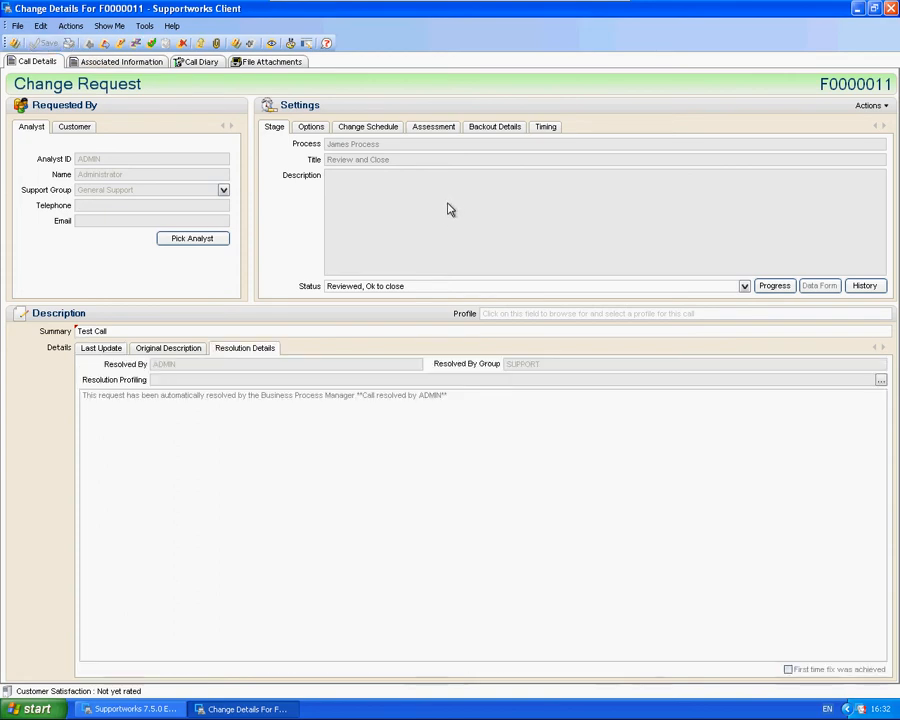
- Check the resolution text of the change request, and close its details window
left_click_drag(366, 395, 459, 422)
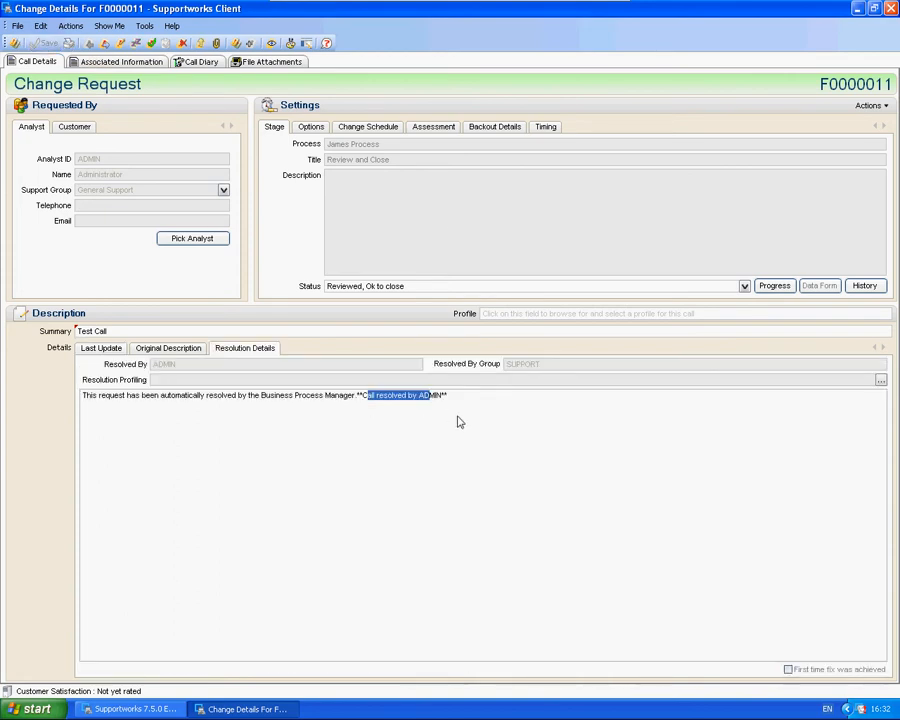
left_click(582, 434)
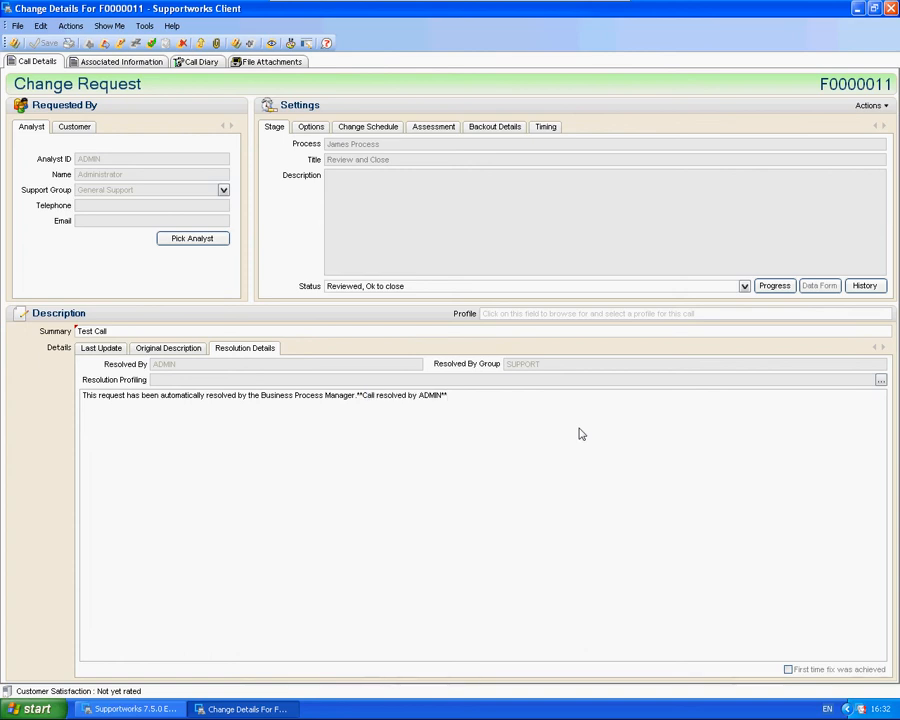
left_click(890, 8)
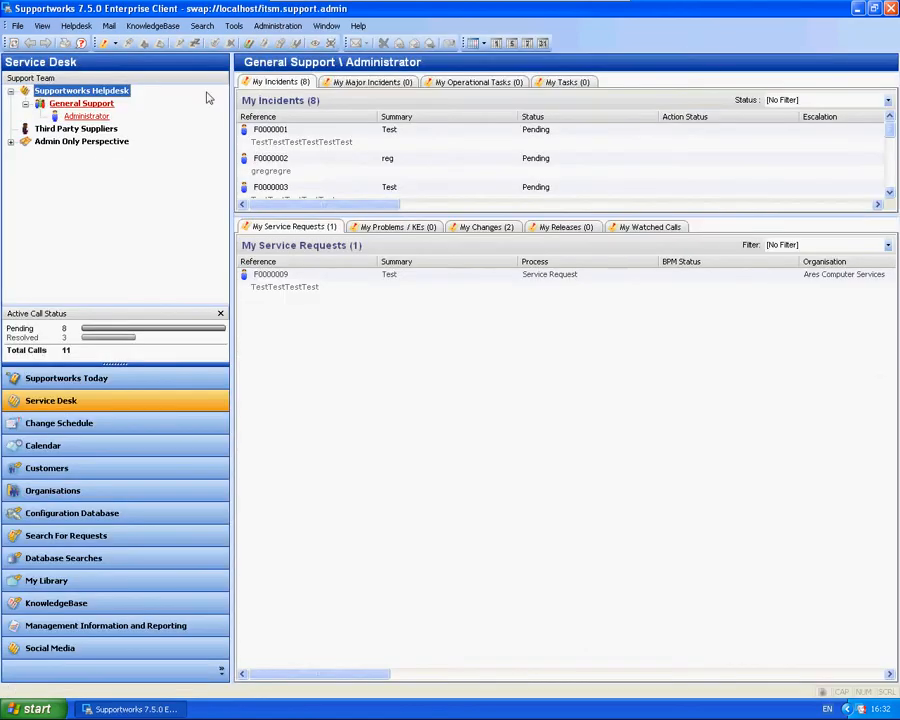
- Reopen the process settings with the list of change processes
left_click(17, 26)
mouse_move(110, 58)
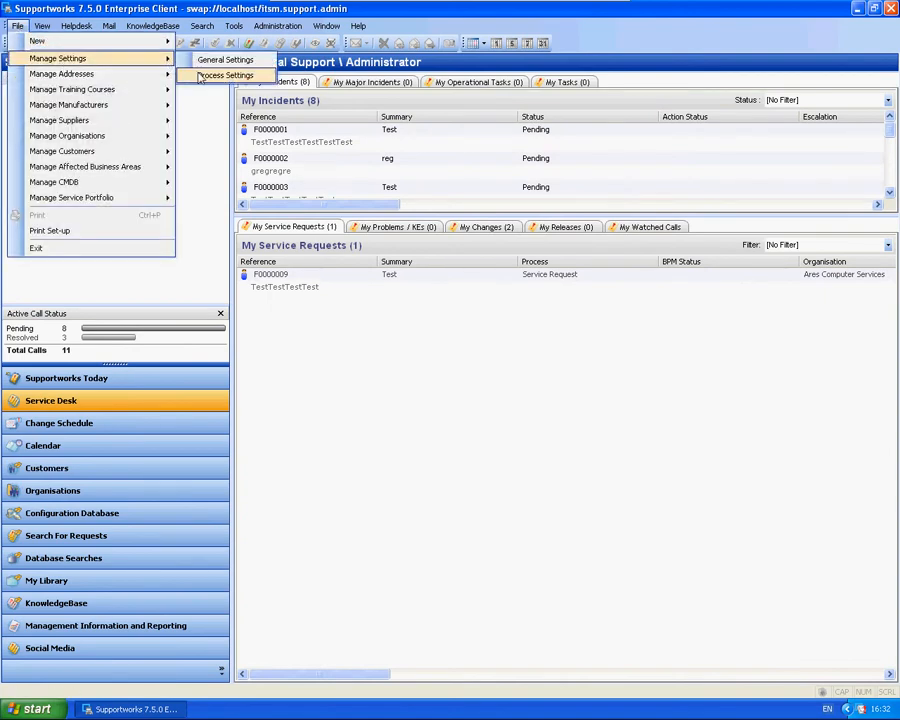
left_click(215, 74)
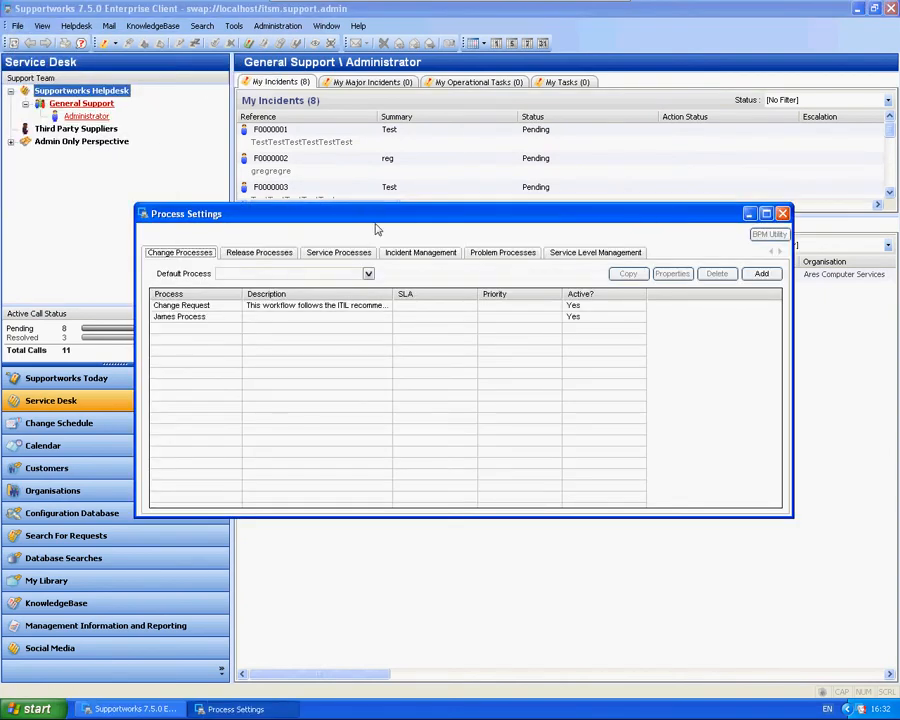